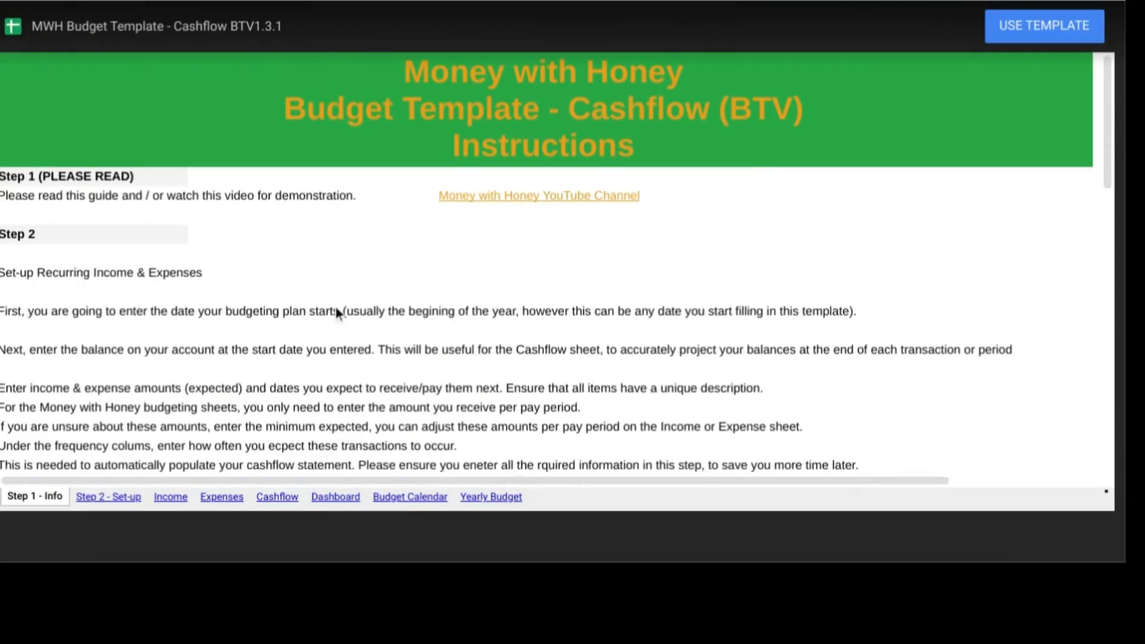
Look through the instructions and the Step 2 - Set-up sheet in the budget template preview
scroll(137, 346, "down", 15)
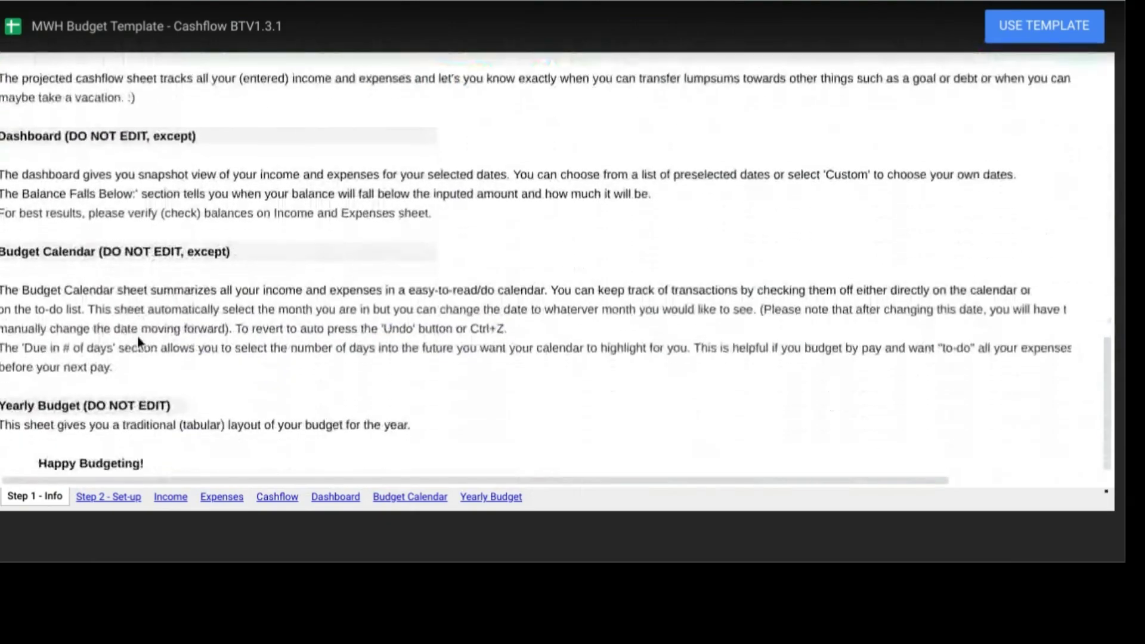
left_click(125, 496)
scroll(548, 317, "down", 10)
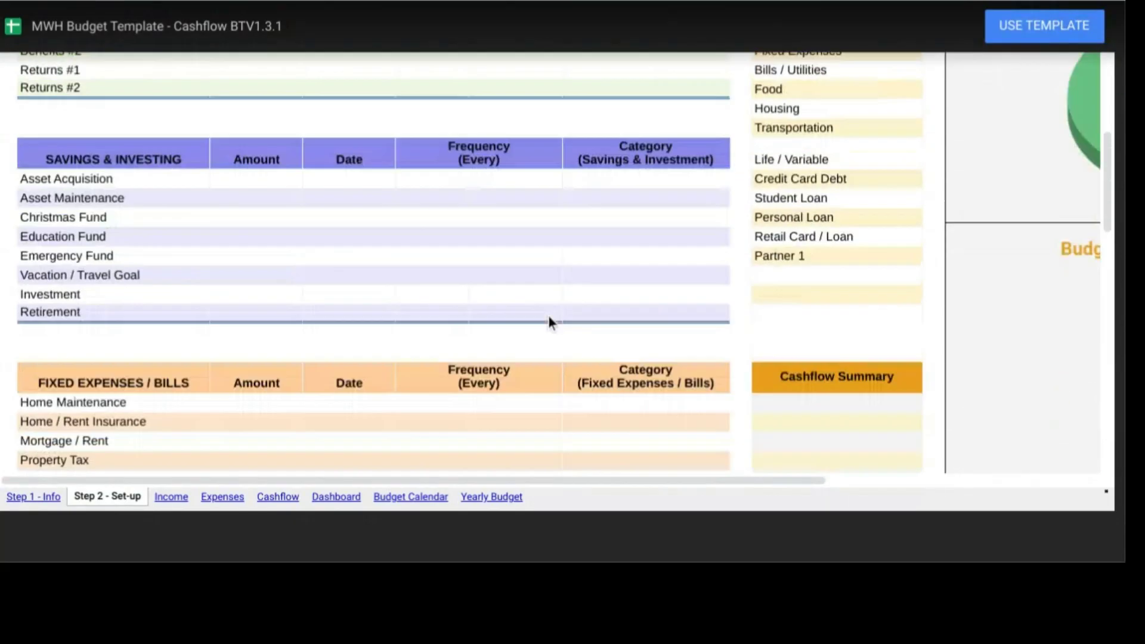
scroll(549, 322, "down", 10)
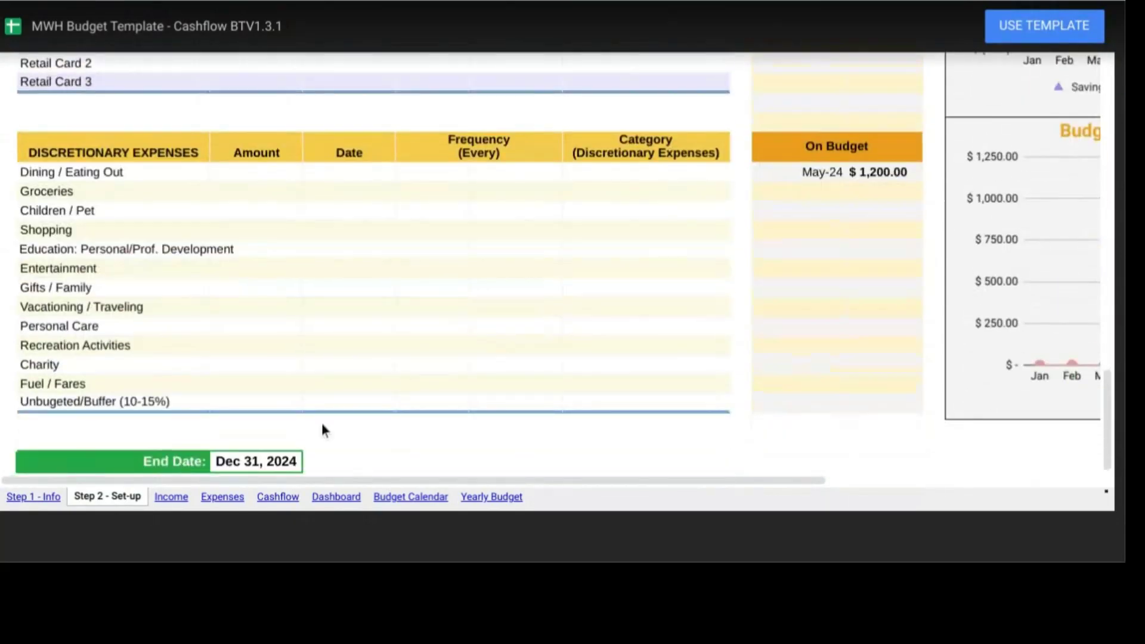
Look over the Income and Expenses sheets in the template preview
left_click(169, 498)
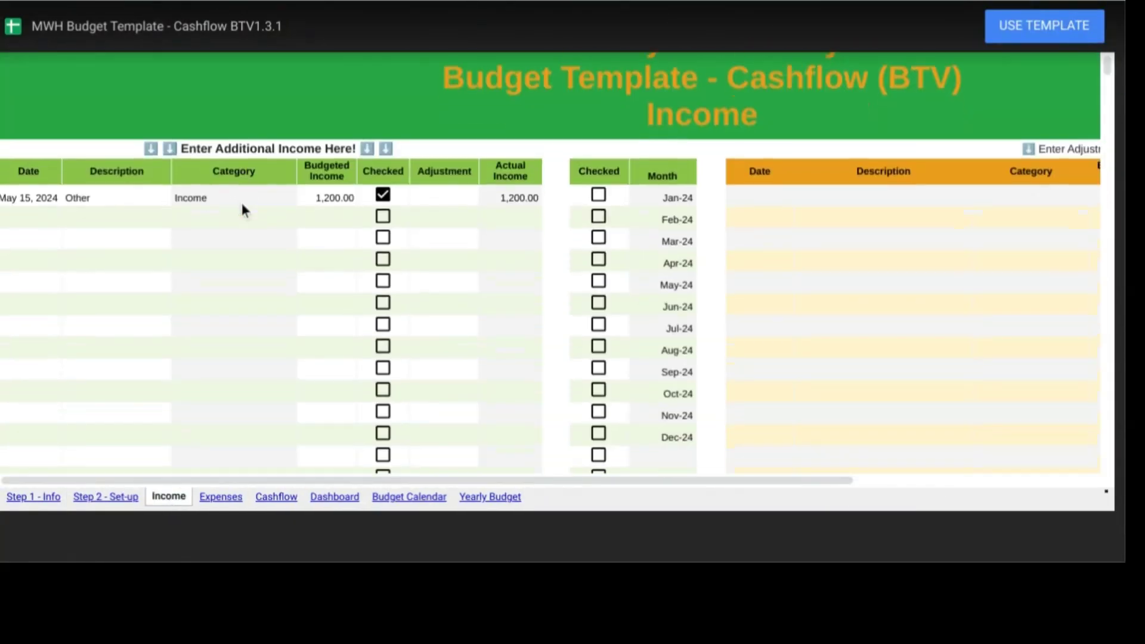
scroll(243, 209, "down", 10)
left_click(220, 498)
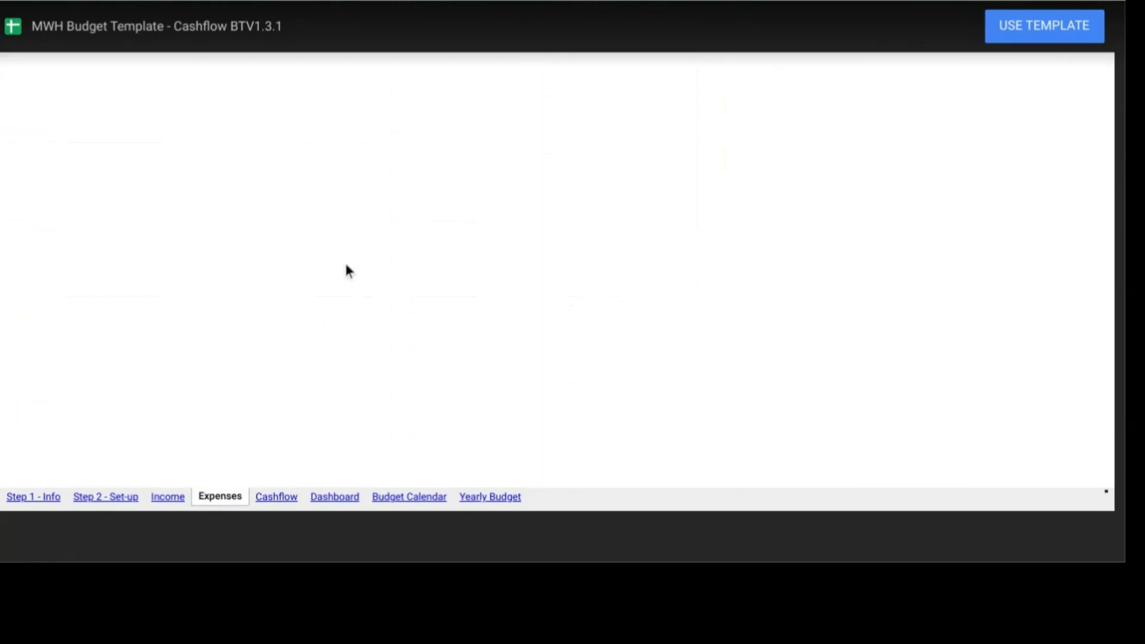
scroll(346, 267, "down", 5)
scroll(347, 266, "up", 3)
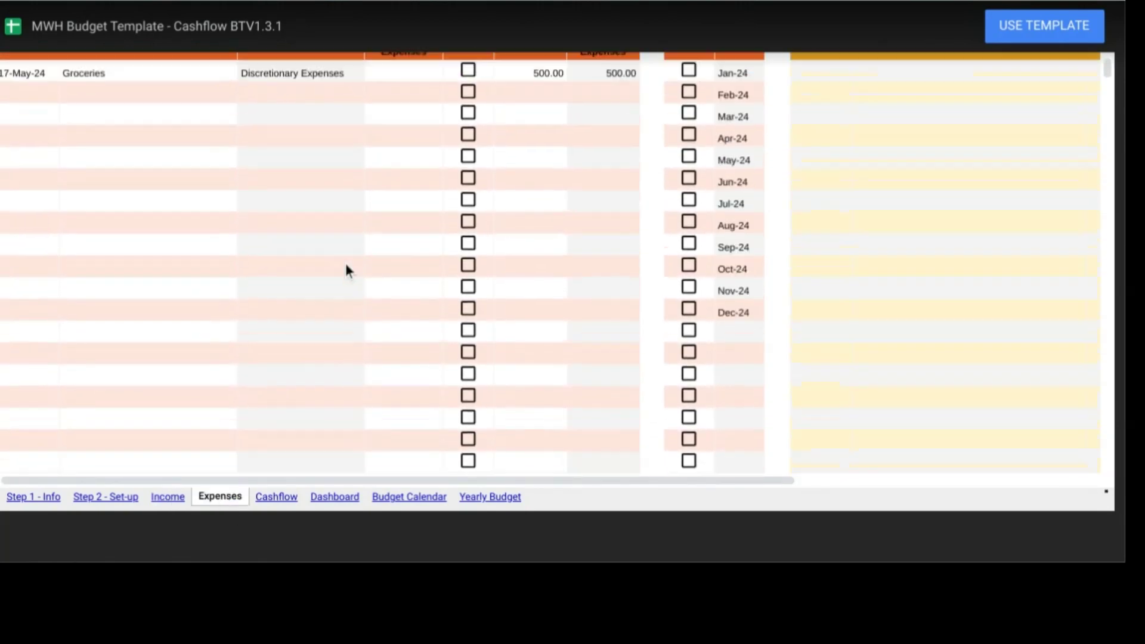
scroll(346, 264, "up", 3)
Look over the projected Cashflow sheet and the Dashboard in the template preview
left_click(276, 499)
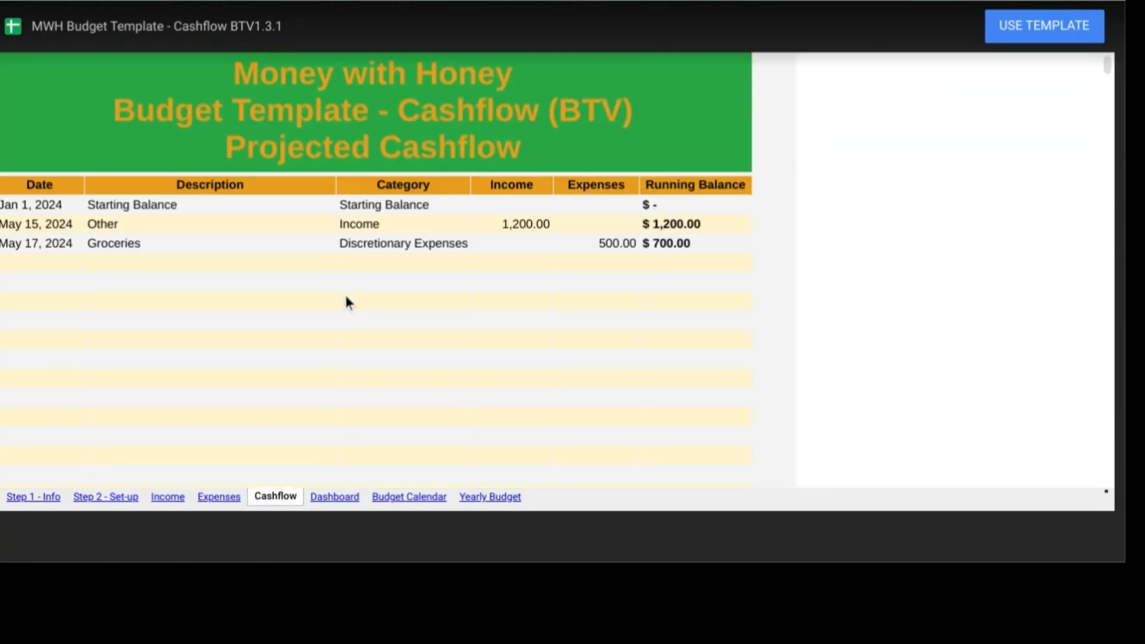
scroll(345, 295, "down", 2)
scroll(345, 296, "up", 2)
left_click(335, 497)
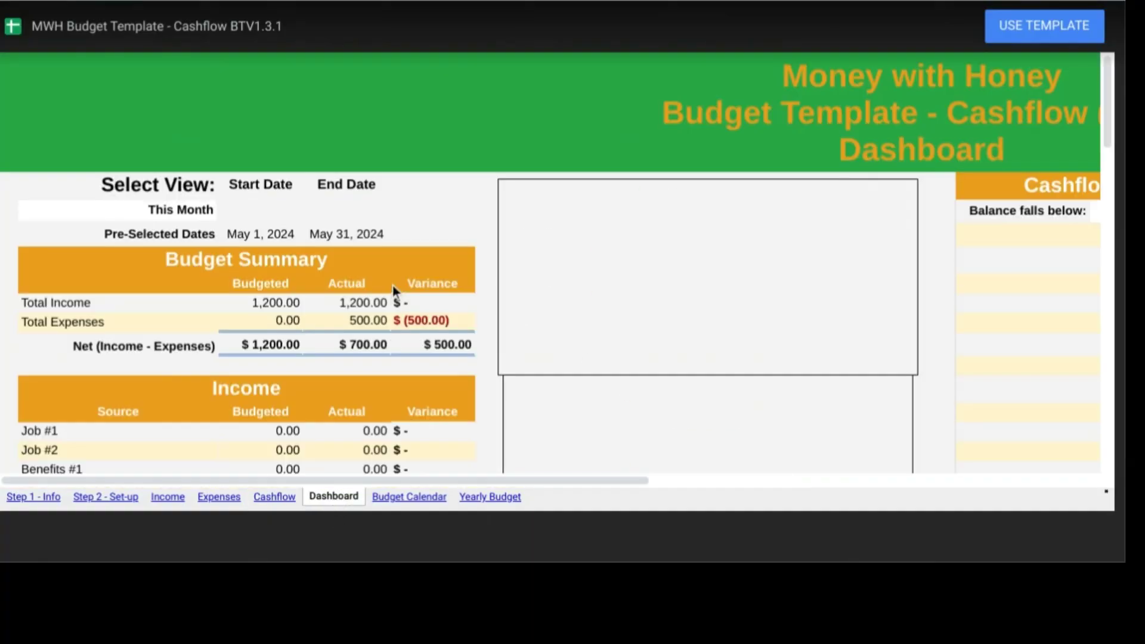
scroll(393, 289, "down", 10)
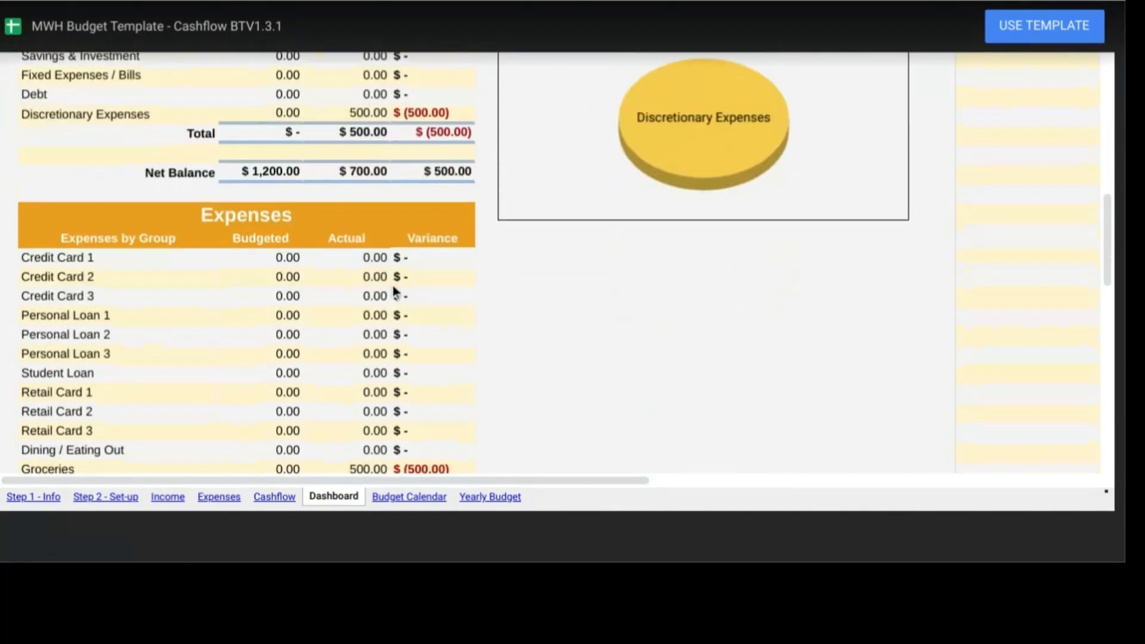
scroll(394, 292, "down", 3)
Look over the Budget Calendar and the Yearly Budget sheet in the template preview
left_click(409, 497)
left_click_drag(591, 480, 814, 492)
scroll(764, 370, "down", 10)
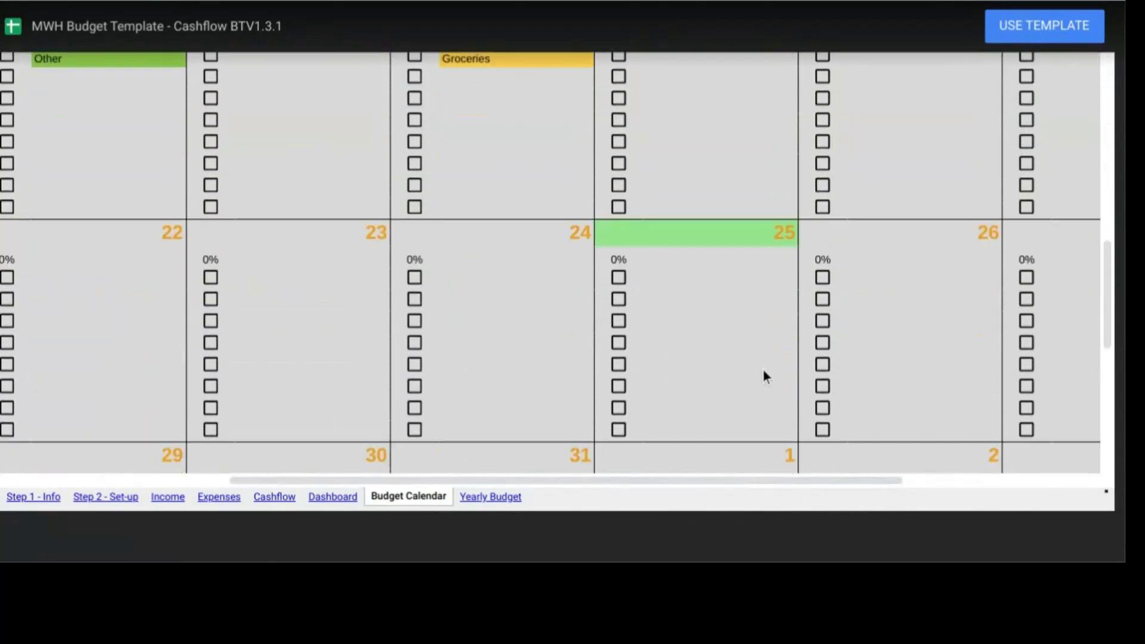
scroll(763, 370, "down", 7)
left_click_drag(664, 481, 440, 482)
scroll(445, 478, "up", 8)
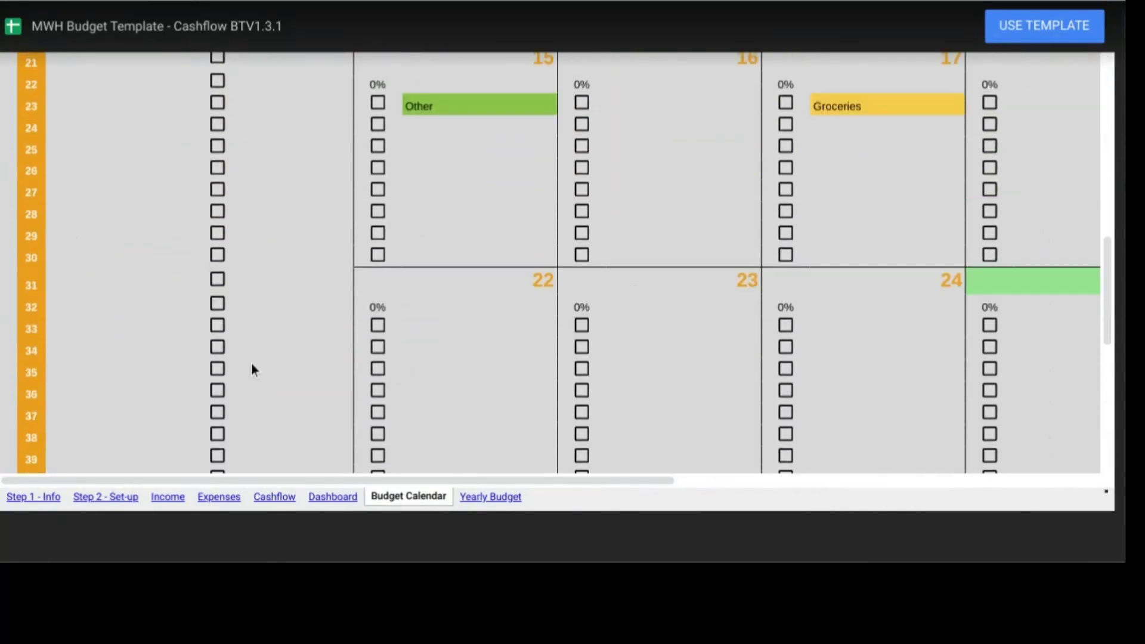
scroll(251, 323, "up", 10)
left_click(489, 498)
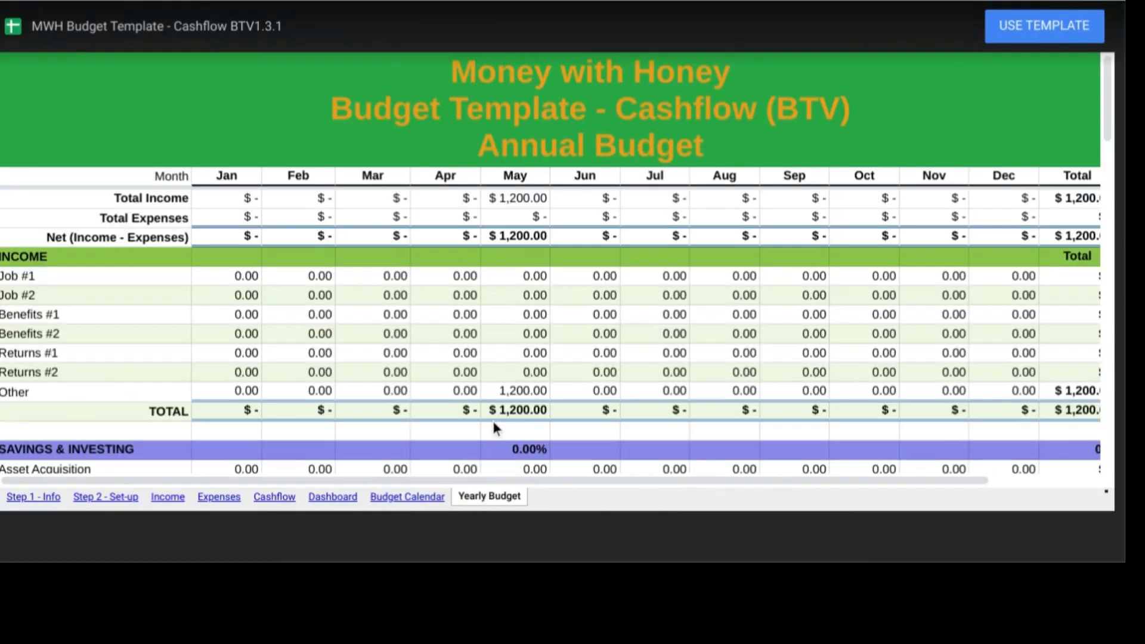
scroll(492, 421, "down", 10)
Create a spreadsheet from the template and make a copy of it named "My MWH Budget Template - Cashflow BTV1.3.1"
left_click(33, 497)
left_click(1051, 39)
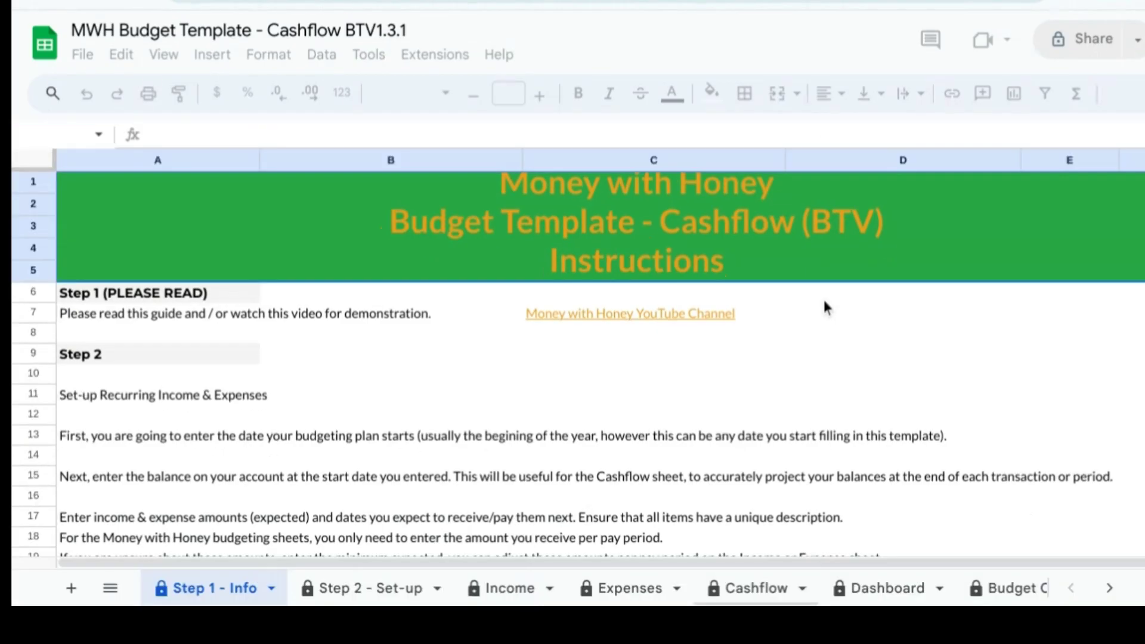
left_click(84, 54)
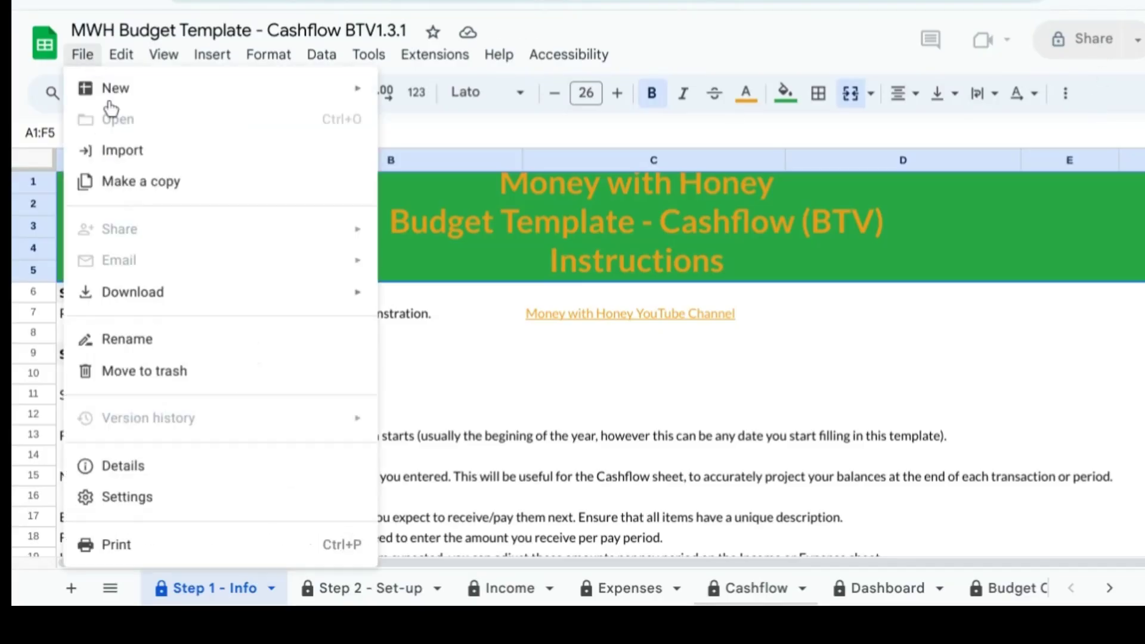
left_click(150, 192)
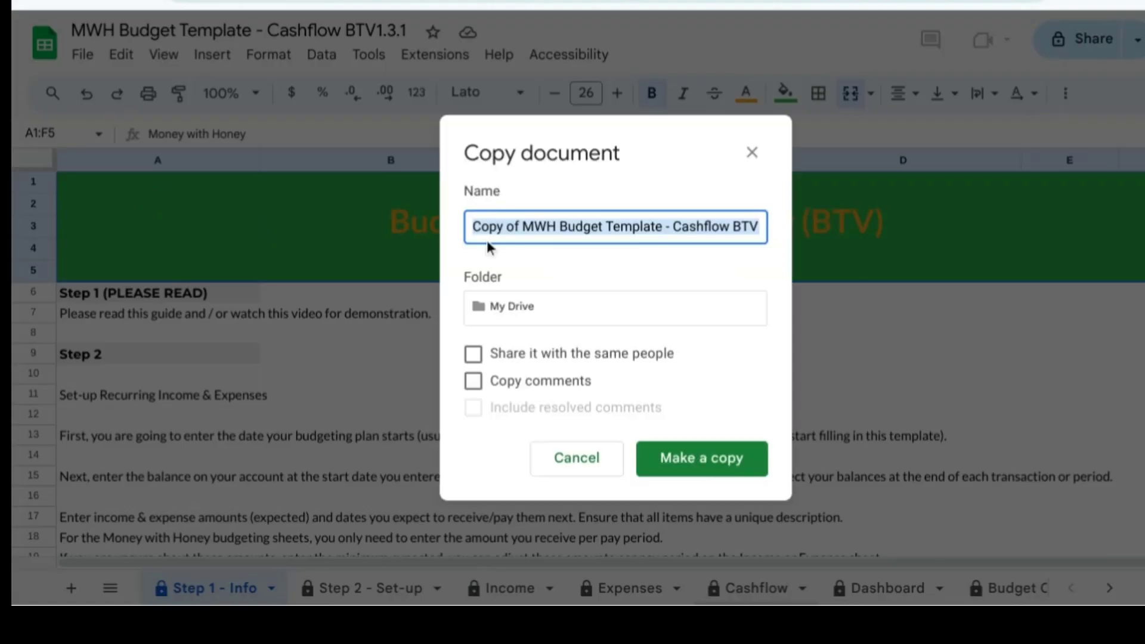
left_click(523, 228)
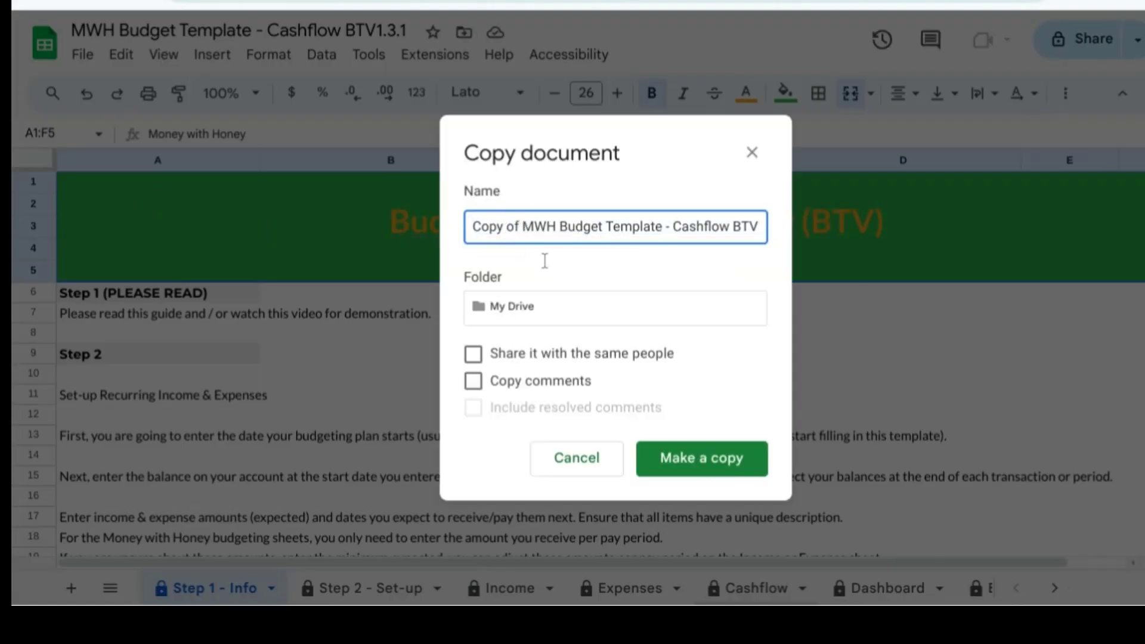
key("BackSpace")
key("BackSpace")
key("BackSpace")
key("BackSpace")
key("BackSpace")
key("BackSpace")
key("BackSpace")
key("BackSpace")
type("My")
left_click(670, 471)
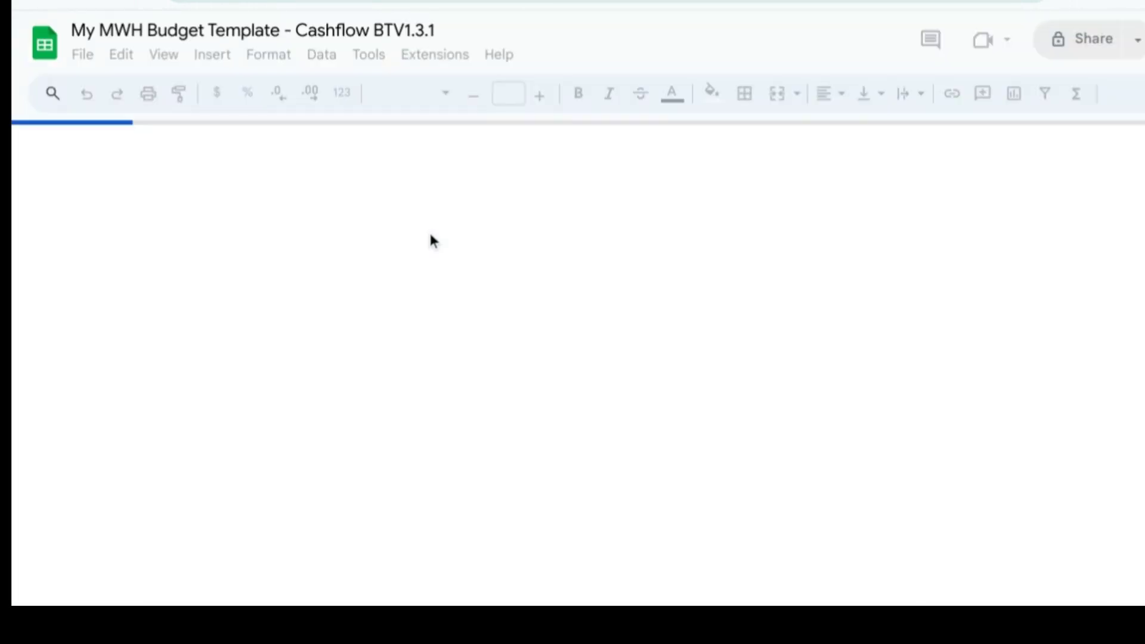
Set the Start Date on the Step 2 - Set-up sheet to May 1, 2024
scroll(501, 366, "down", 3)
scroll(501, 367, "down", 10)
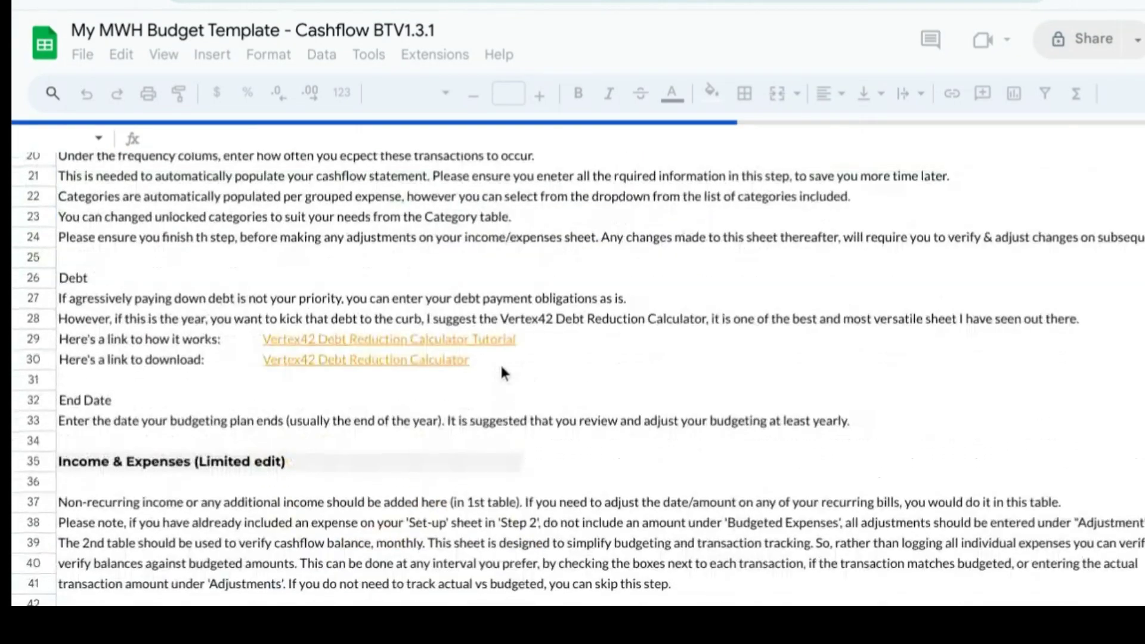
scroll(667, 352, "down", 2)
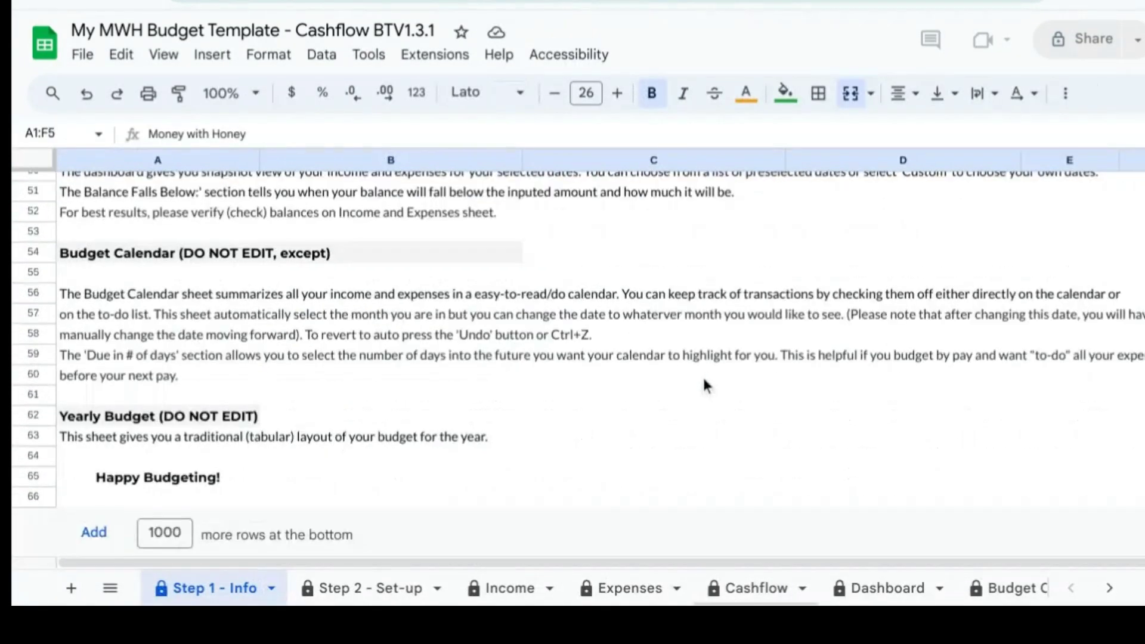
left_click(368, 589)
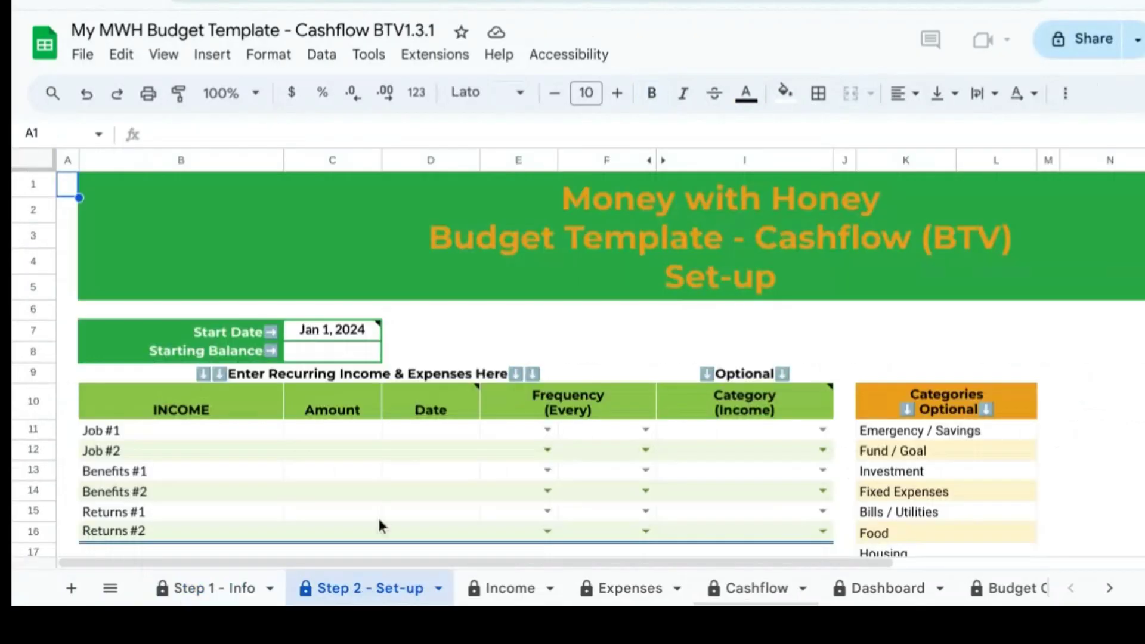
left_click(356, 336)
double_click(352, 332)
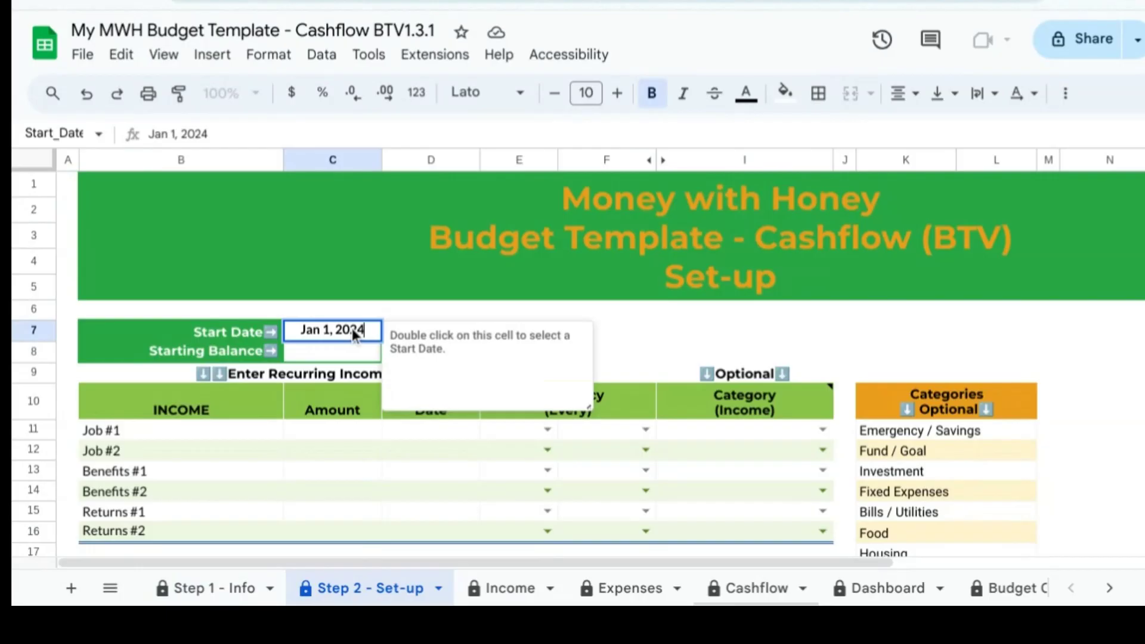
double_click(352, 330)
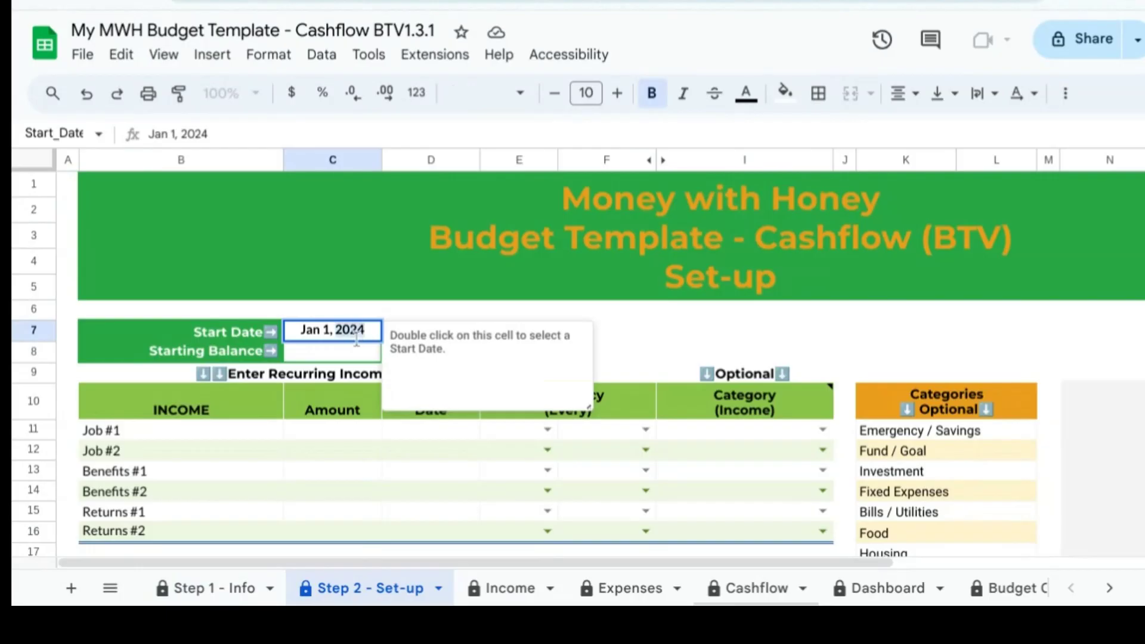
left_click(317, 331)
left_click(403, 362)
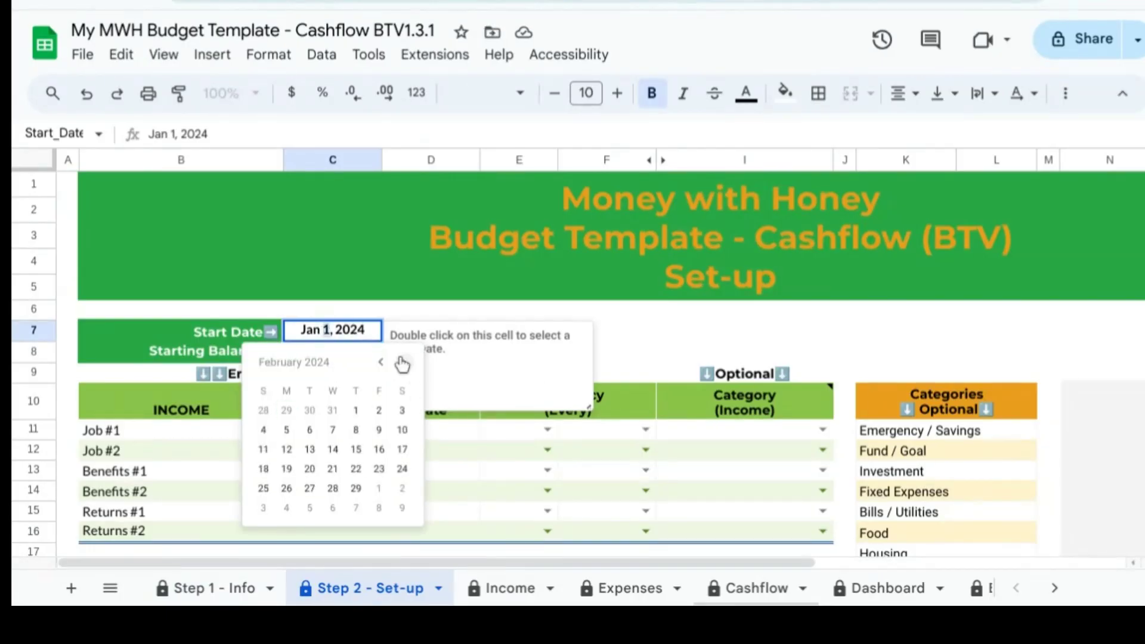
left_click(404, 362)
left_click(403, 363)
left_click(404, 362)
left_click(333, 412)
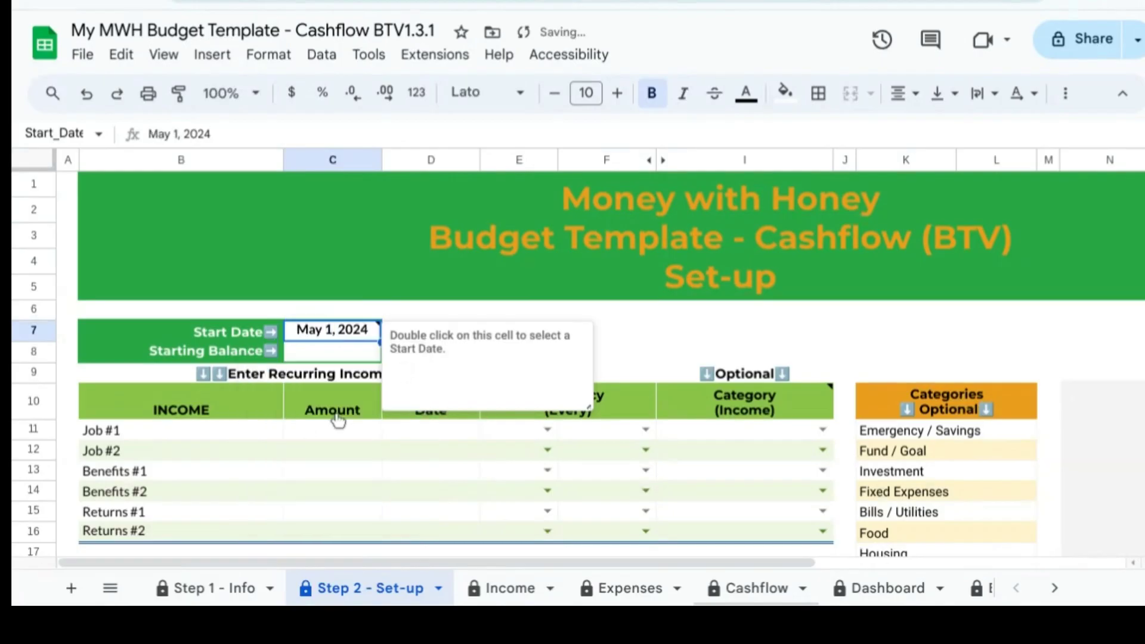
Enter 345 as the Starting Balance on the Set-up sheet
left_click(331, 355)
type("345")
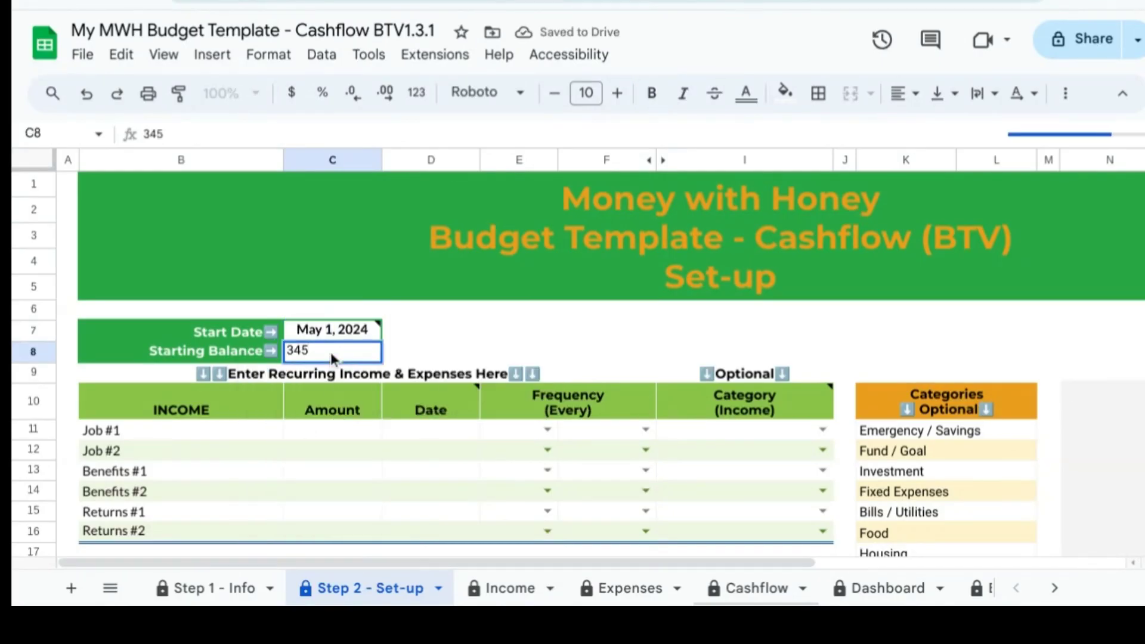
key("Return")
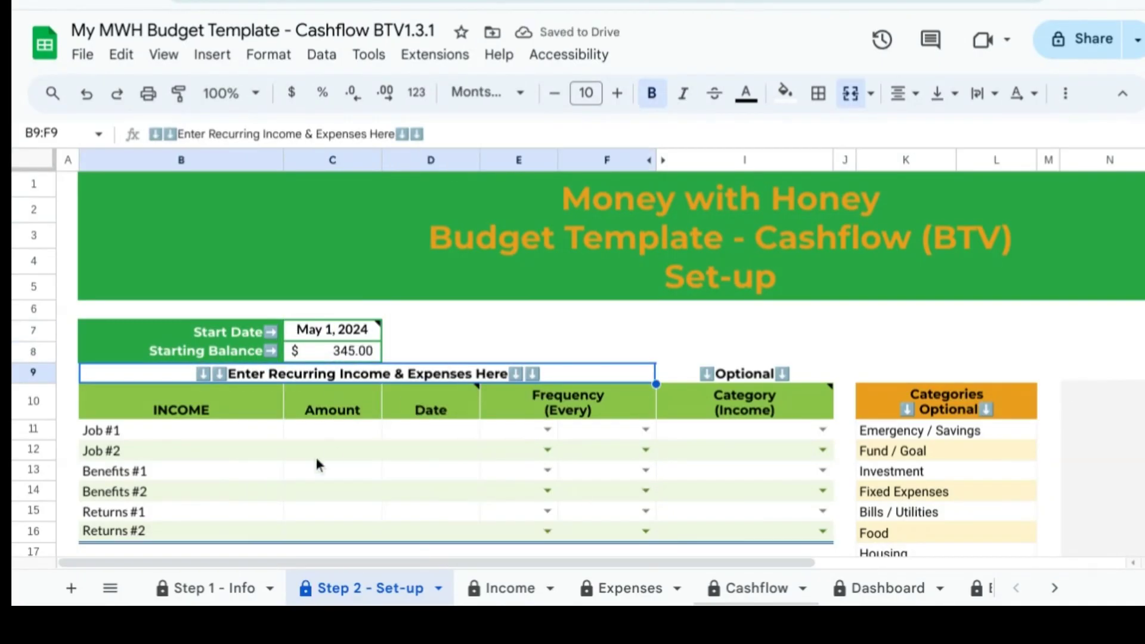
Rename the Job #1 income item to "Salary" and enter an amount of 1000 for it
left_click(203, 436)
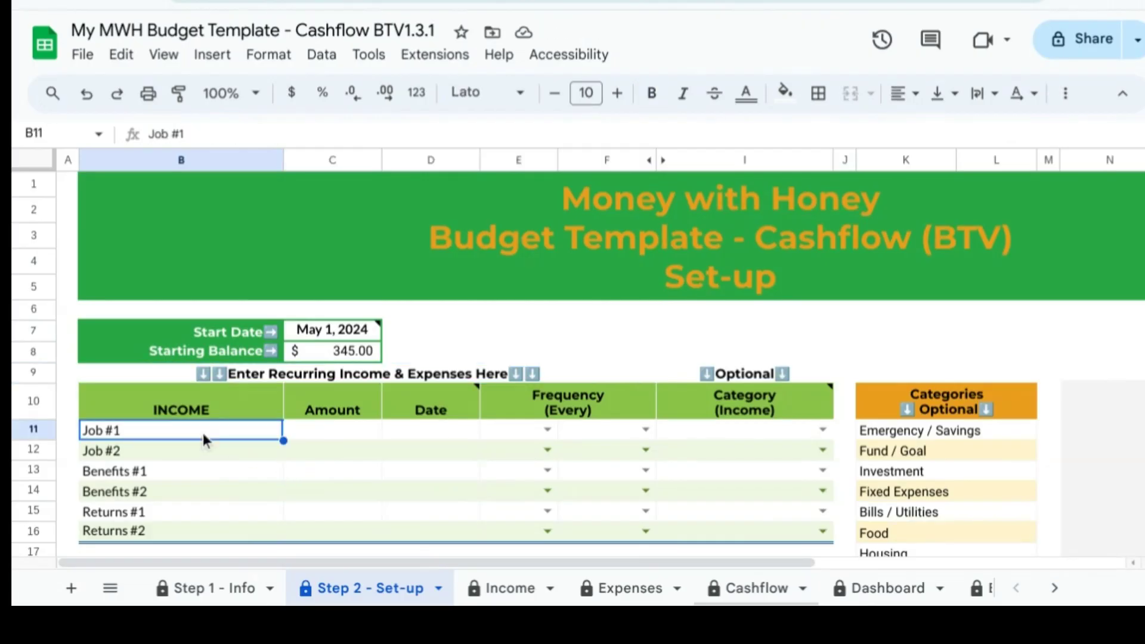
type("Salary")
key("Tab")
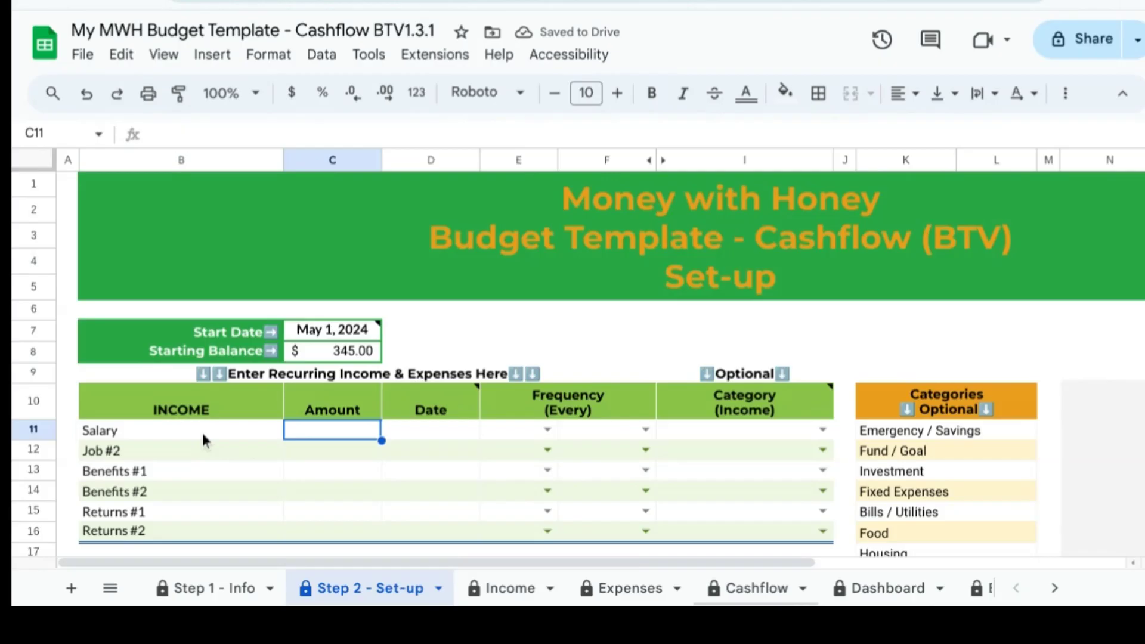
type("1000")
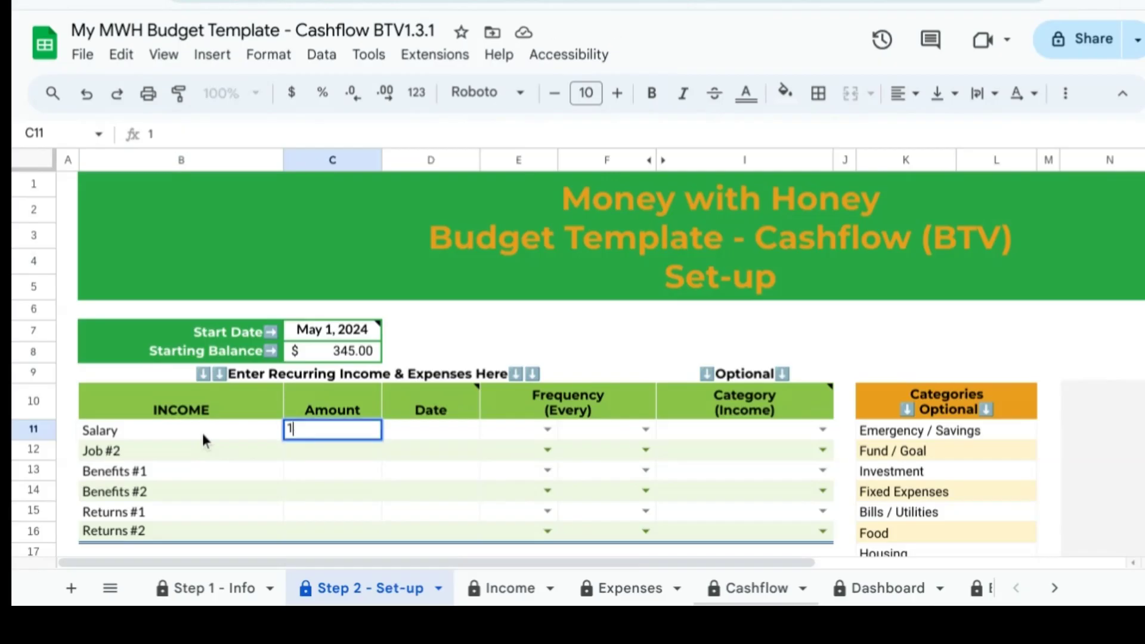
key("Tab")
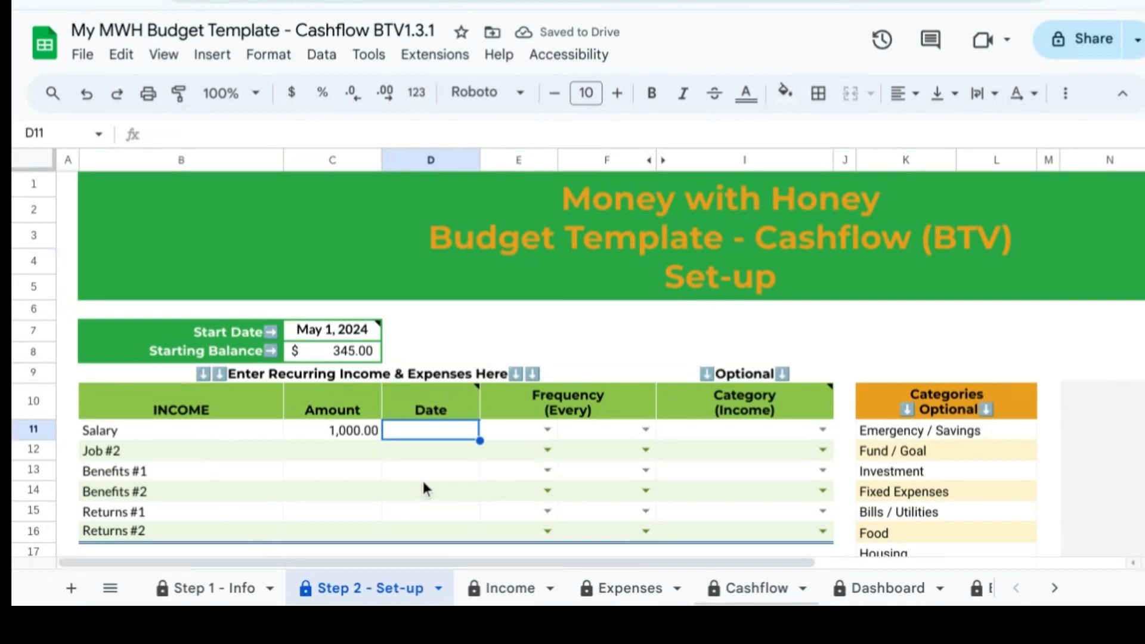
Date the Salary income May 15, 2024 and set its frequency to "15 & Last Day"
double_click(448, 431)
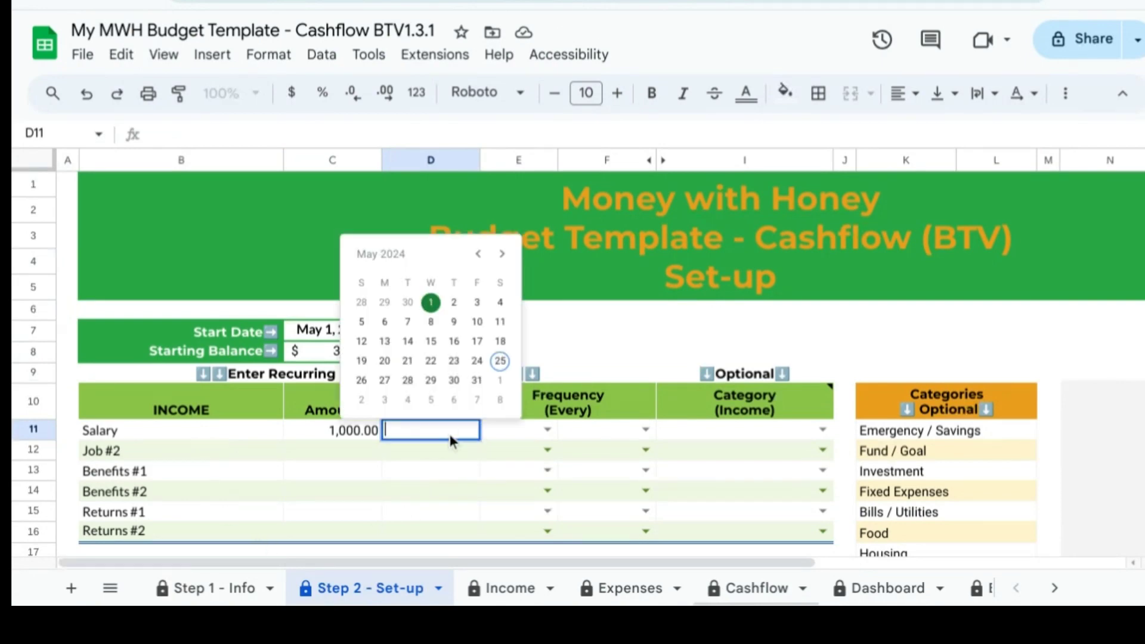
left_click(431, 342)
key("Tab")
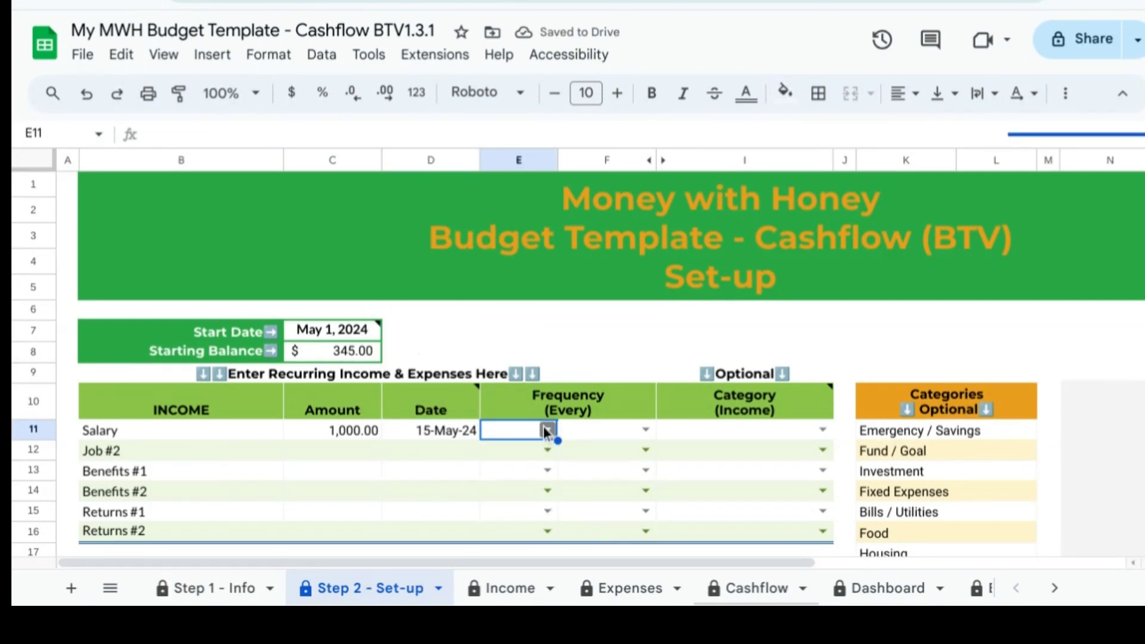
left_click(546, 431)
left_click(495, 58)
left_click(642, 430)
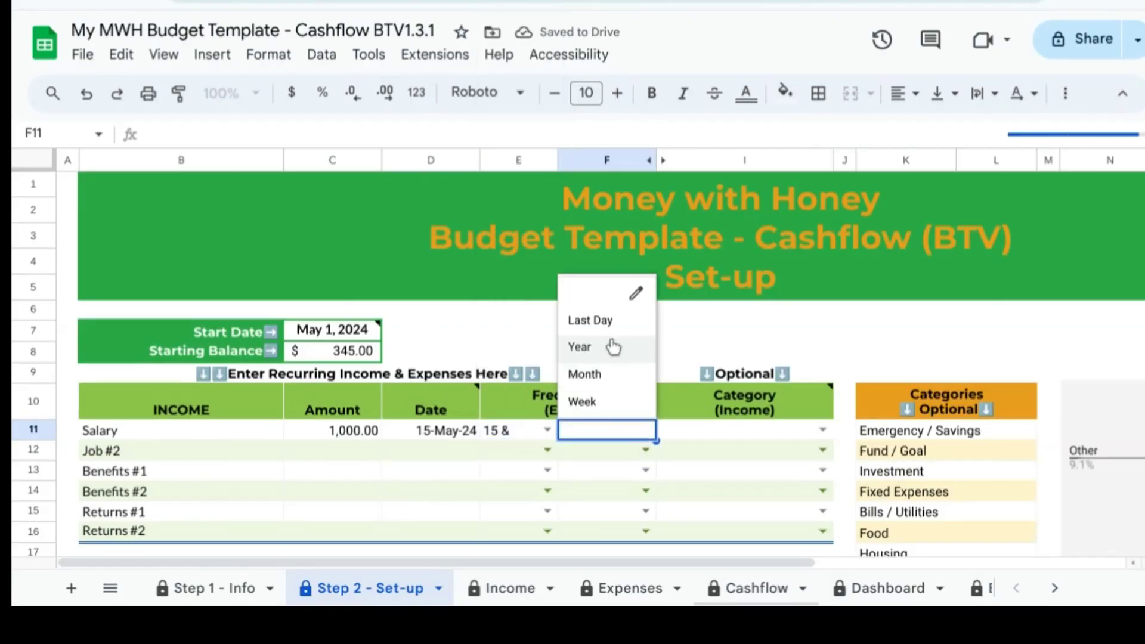
left_click(596, 325)
key("Tab")
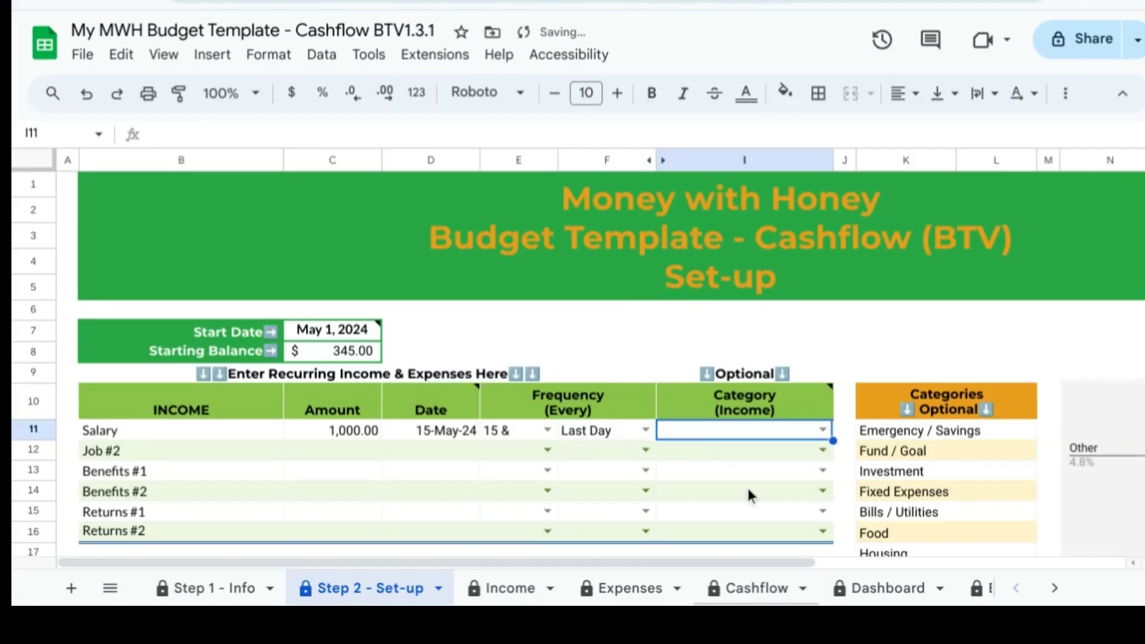
mouse_move(792, 399)
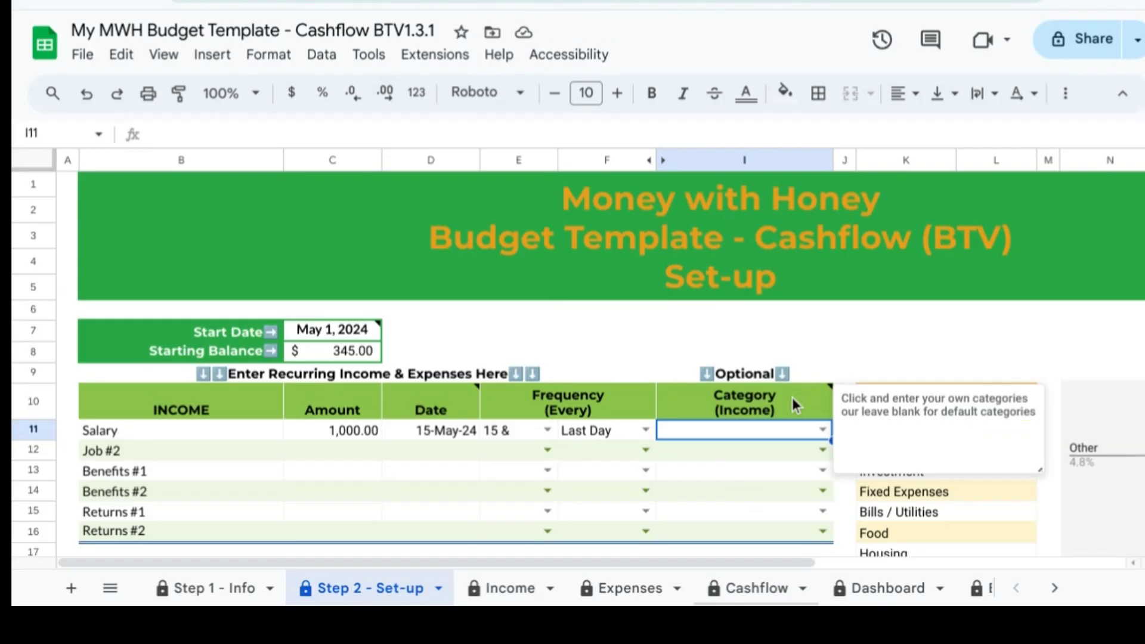
Rename the Job #2 income item to "Side Hustle" and enter an amount of 200 for it
left_click(174, 455)
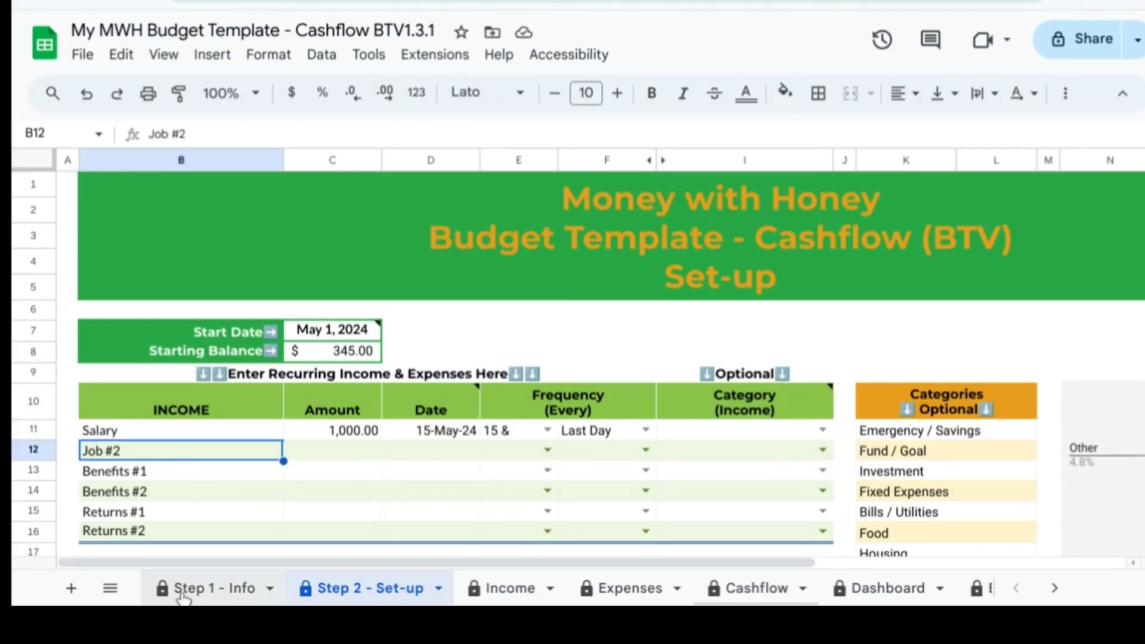
type("Side Hustle")
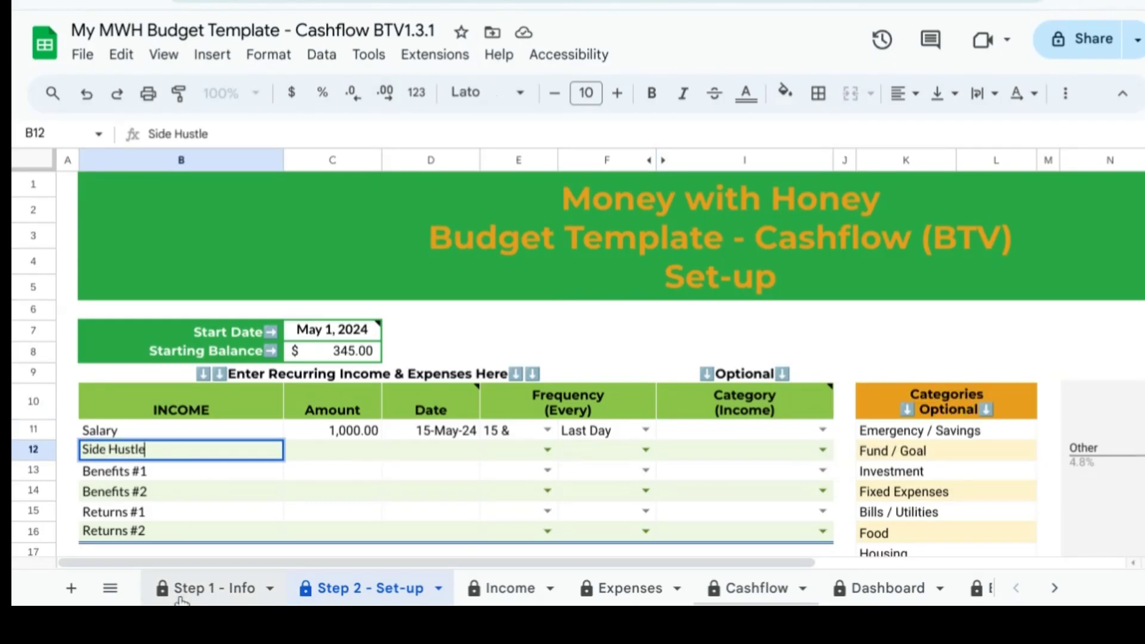
key("Tab")
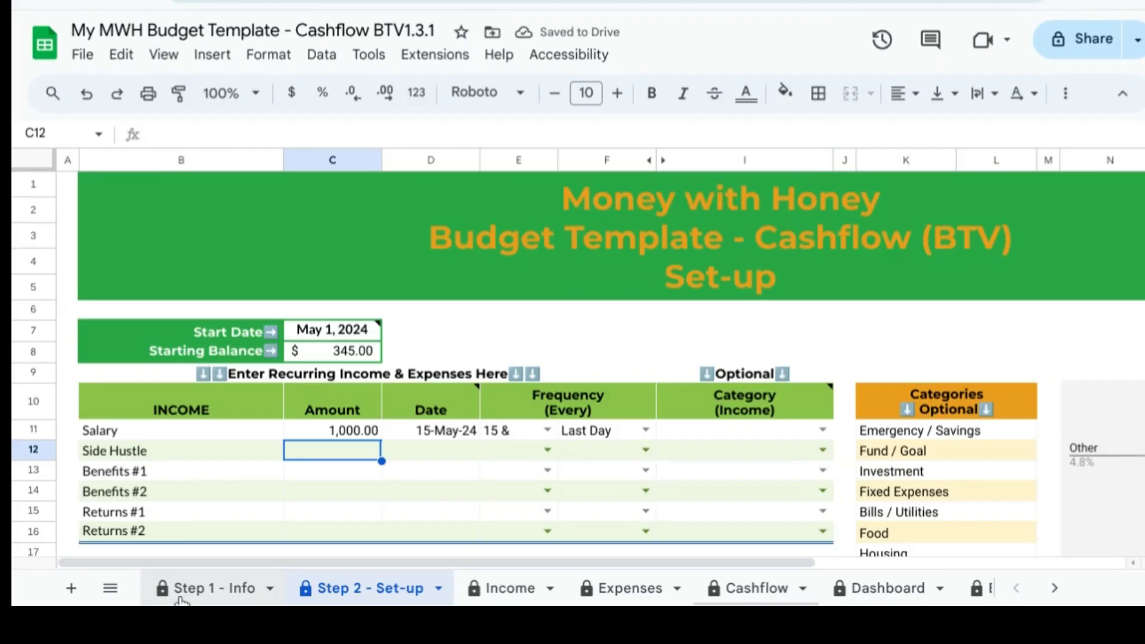
type("200")
key("Tab")
Set the date of the Side Hustle income to September 15, 2024
double_click(428, 455)
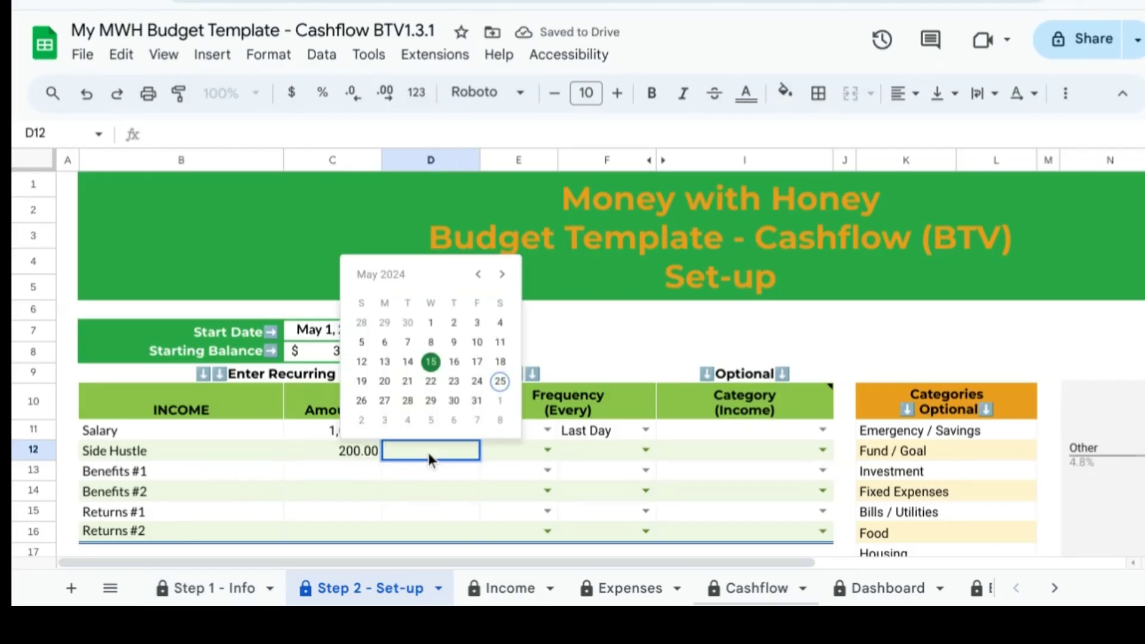
left_click(502, 274)
double_click(501, 274)
left_click(501, 274)
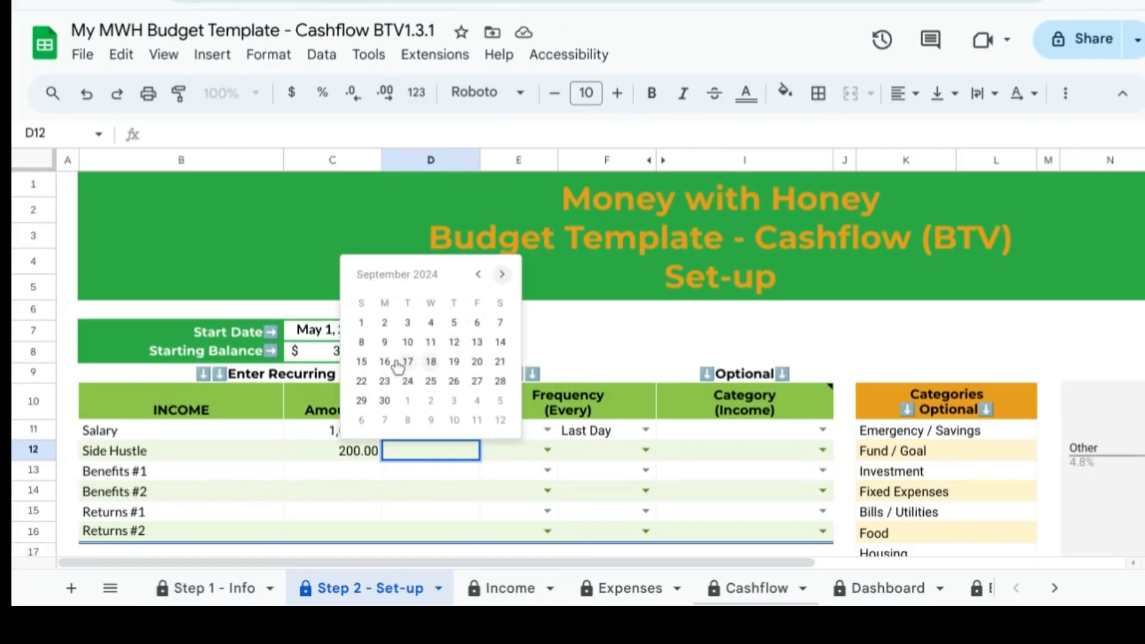
left_click(361, 362)
mouse_move(471, 410)
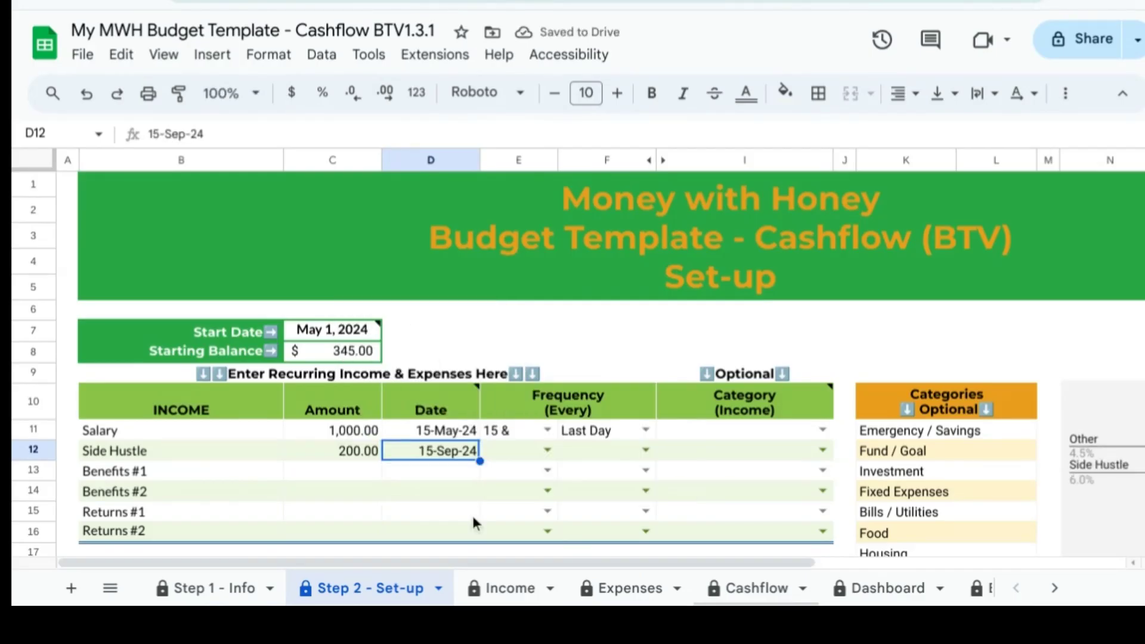
Set the Side Hustle income's frequency to every 2 Week
key("Tab")
left_click(547, 452)
left_click(525, 414)
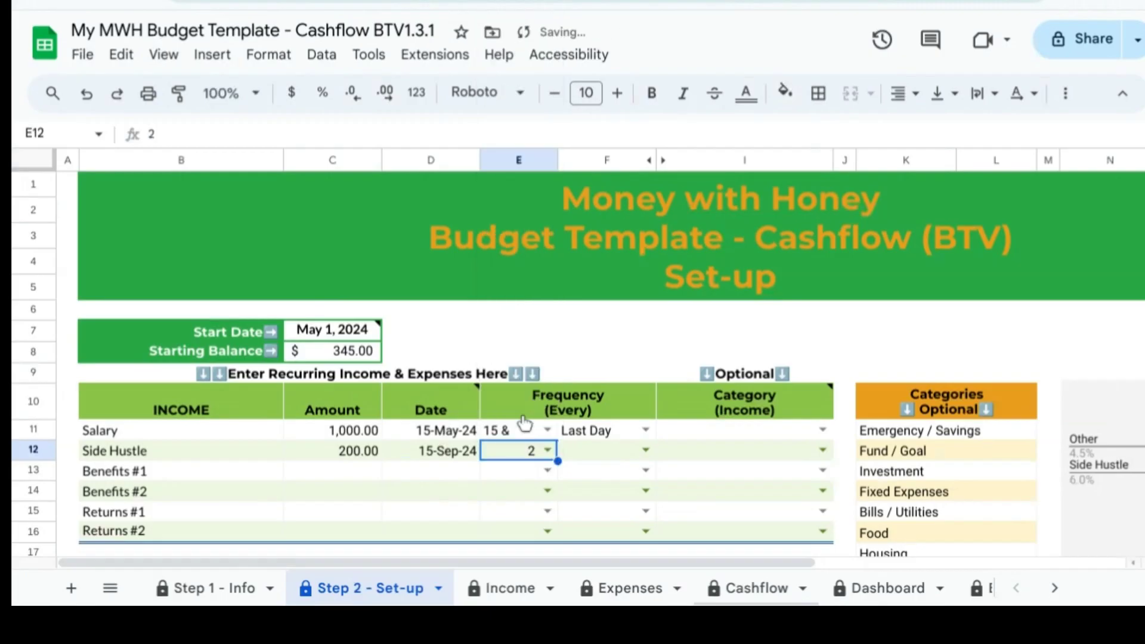
key("Tab")
left_click(646, 451)
left_click(606, 432)
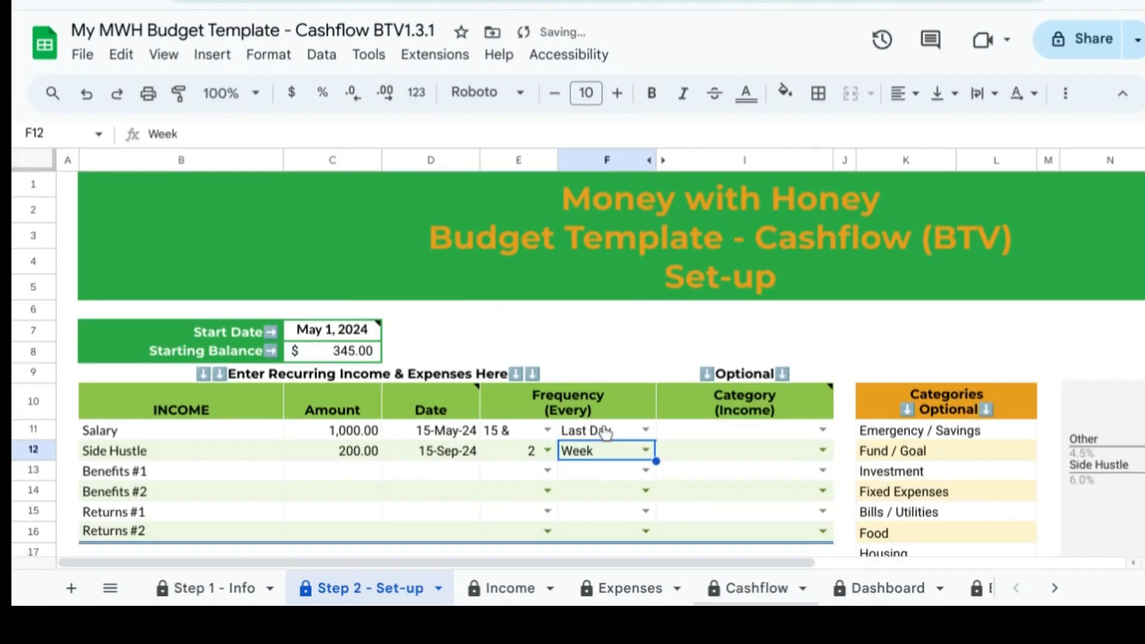
Change the Side Hustle income's date to August 15, 2024
double_click(453, 455)
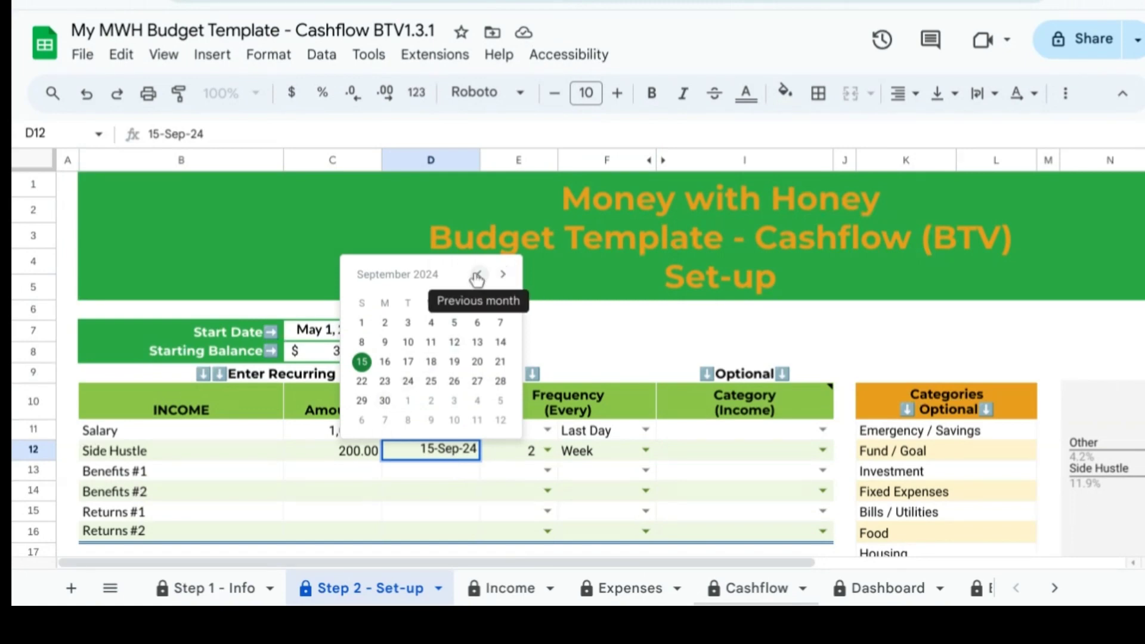
left_click(477, 275)
left_click(454, 361)
key("Tab")
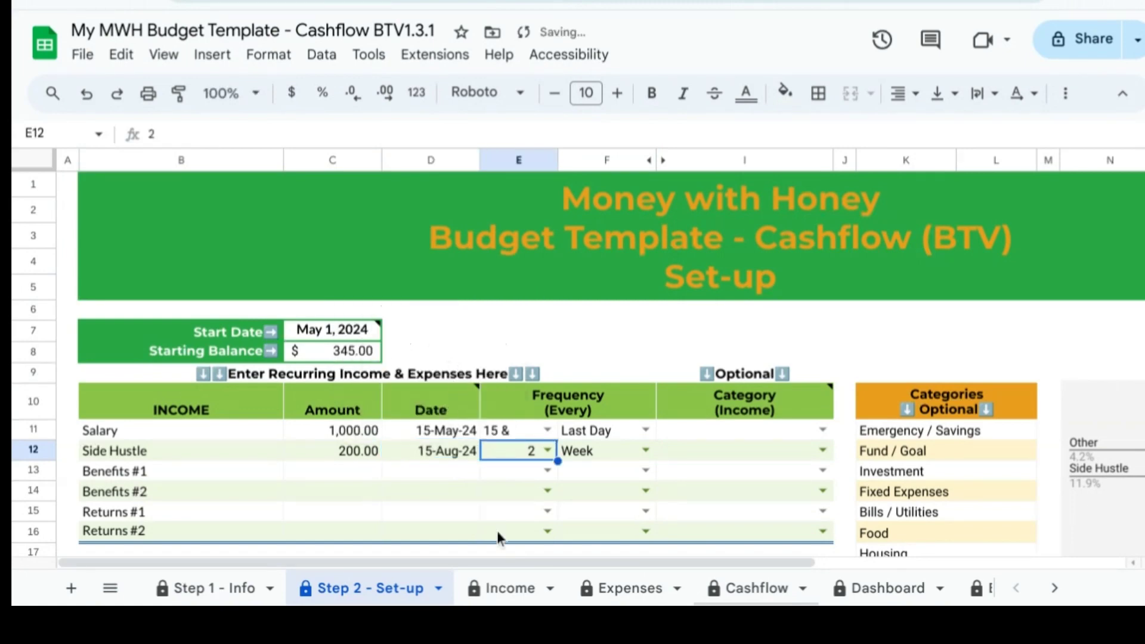
key("Tab")
Enter an amount of 100 dated May 12, 2024 for the Emergency Fund under Savings & Investing
scroll(274, 482, "down", 2)
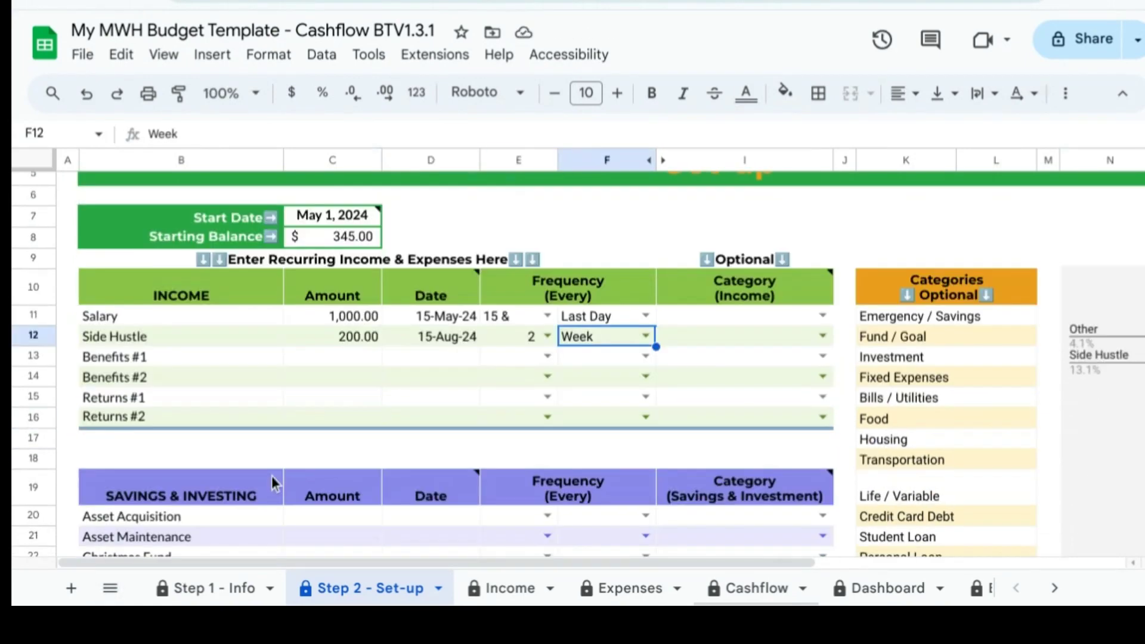
scroll(271, 475, "down", 2)
left_click(182, 438)
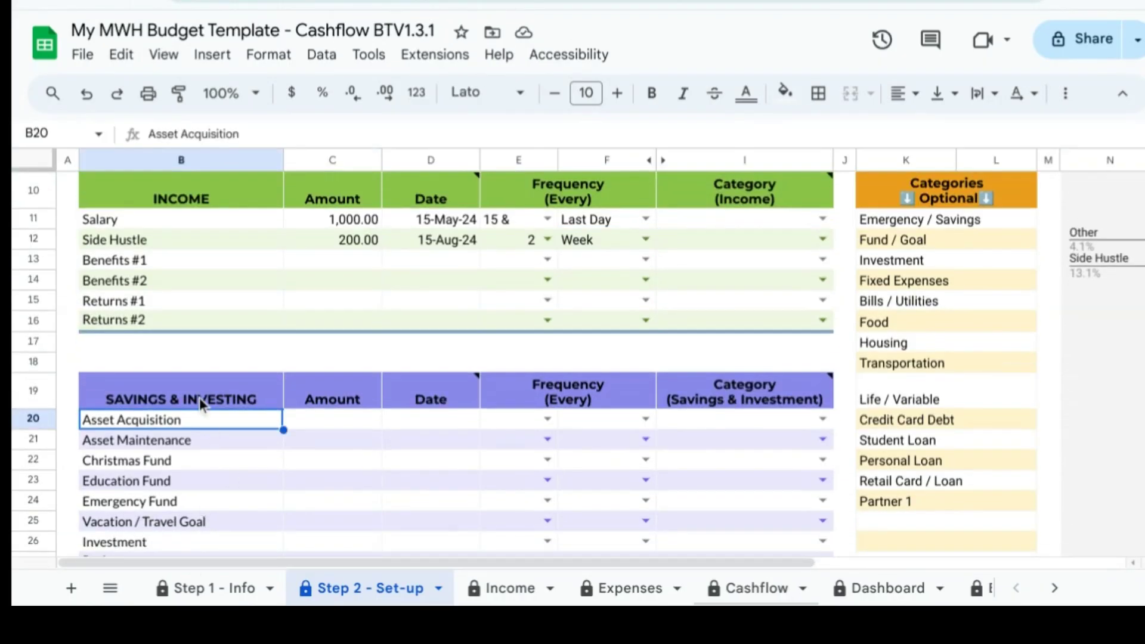
scroll(196, 418, "down", 1)
left_click(141, 470)
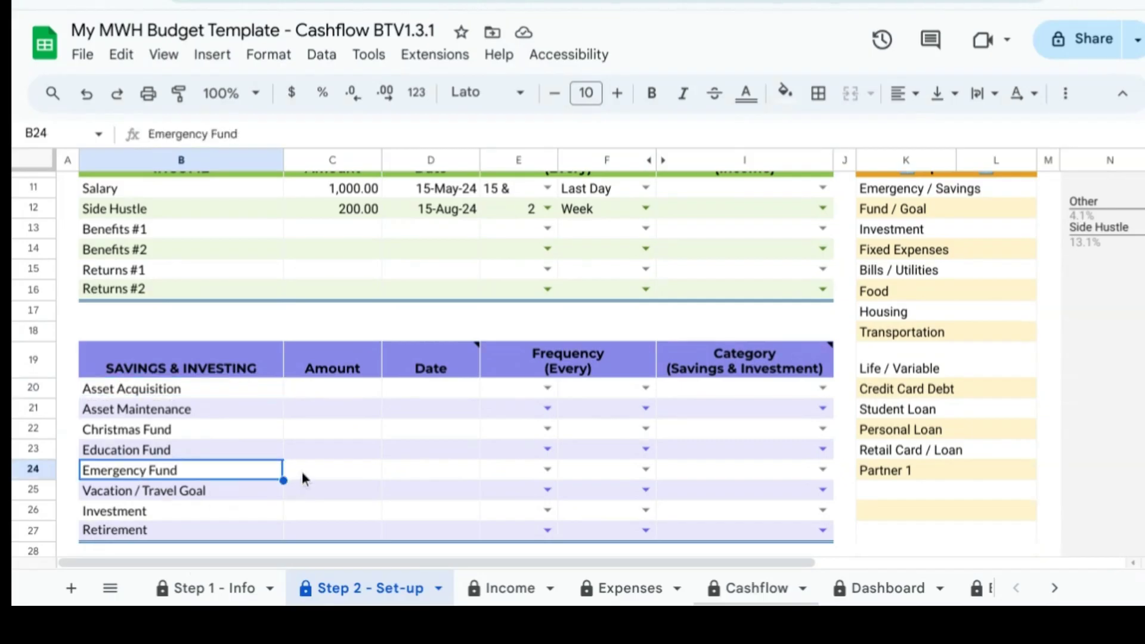
left_click(302, 470)
type("100")
key("Tab")
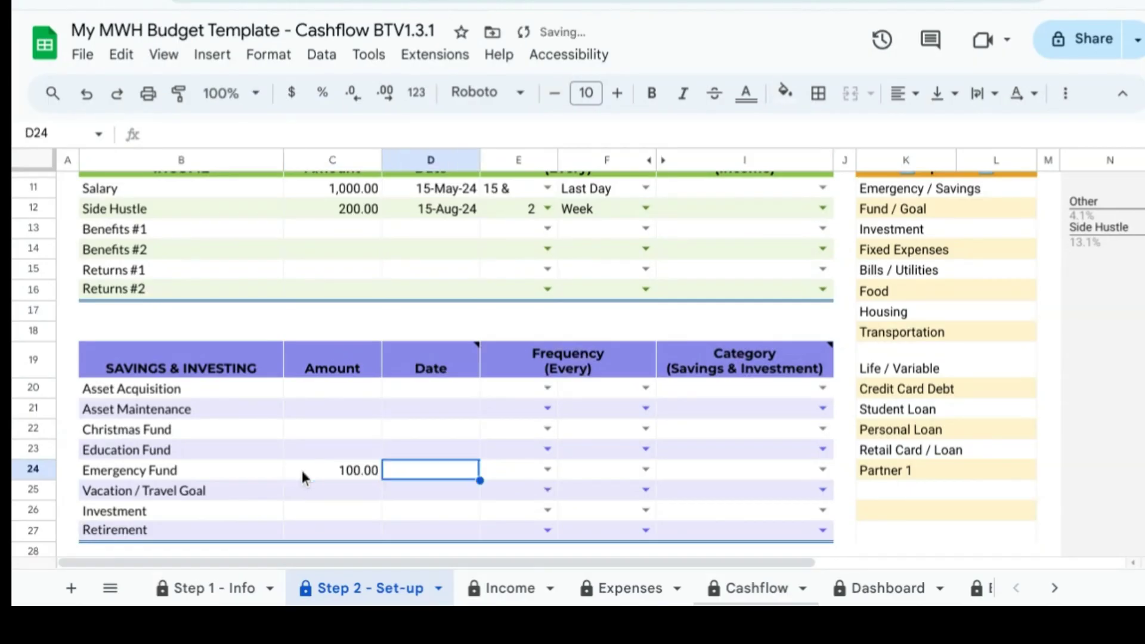
type("5/12")
key("Tab")
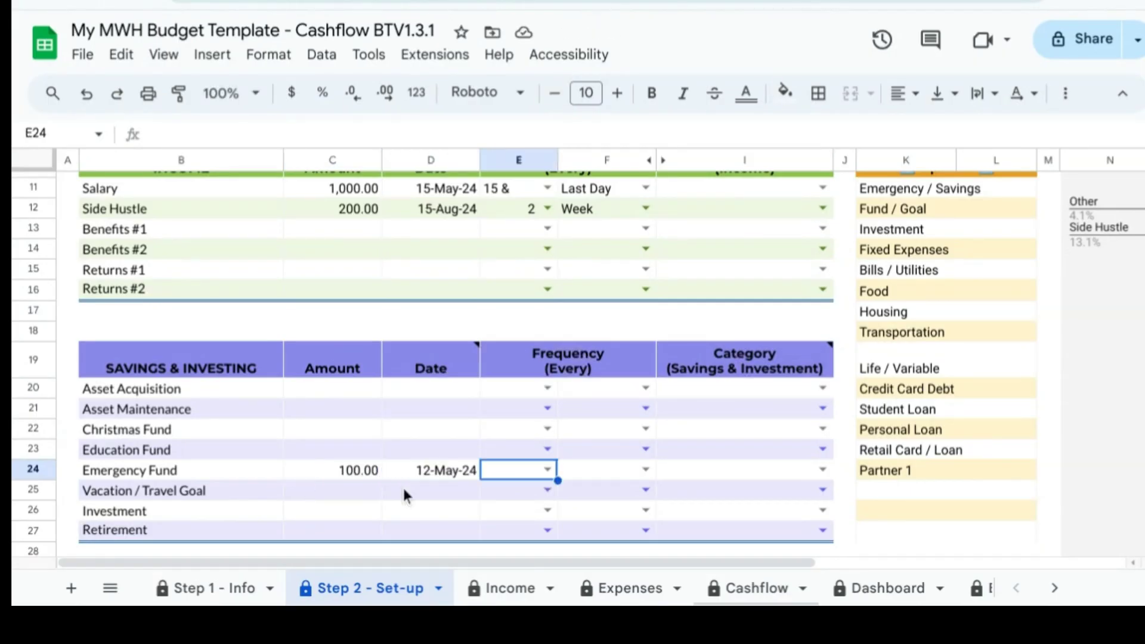
Set the Emergency Fund's frequency to every 1 Week
type("1")
key("Tab")
type("wee")
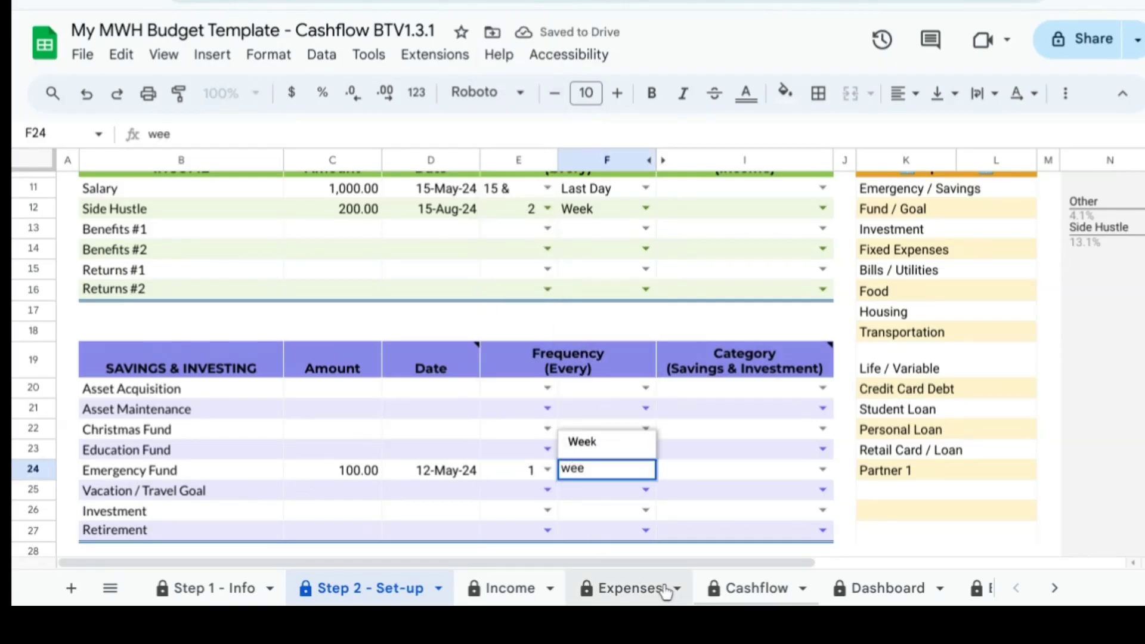
key("Tab")
double_click(596, 469)
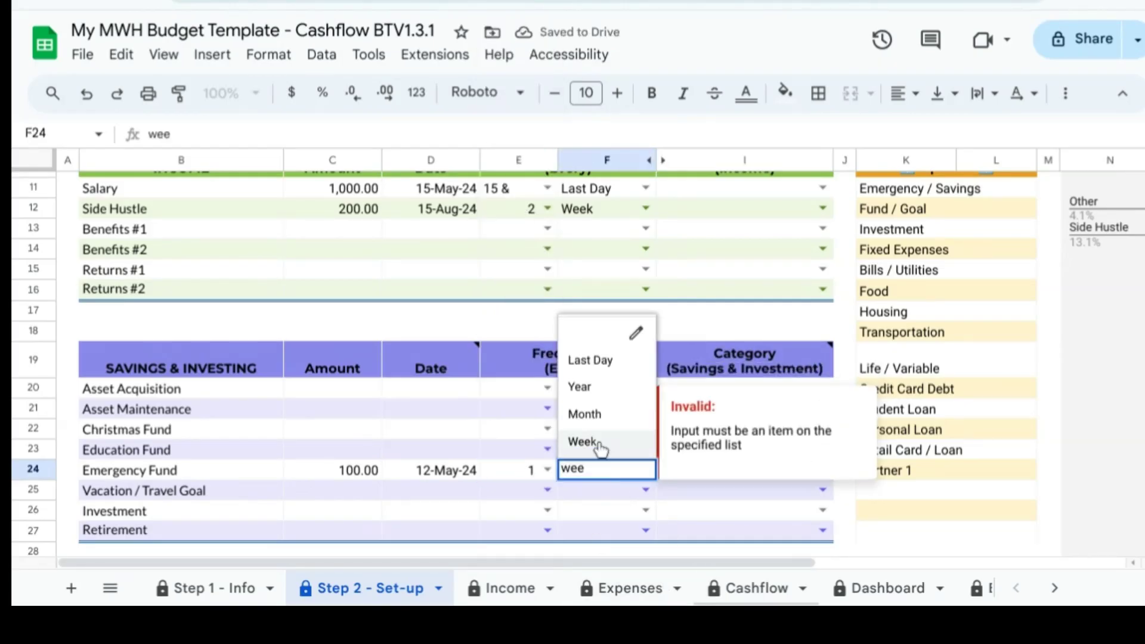
left_click(598, 445)
key("Tab")
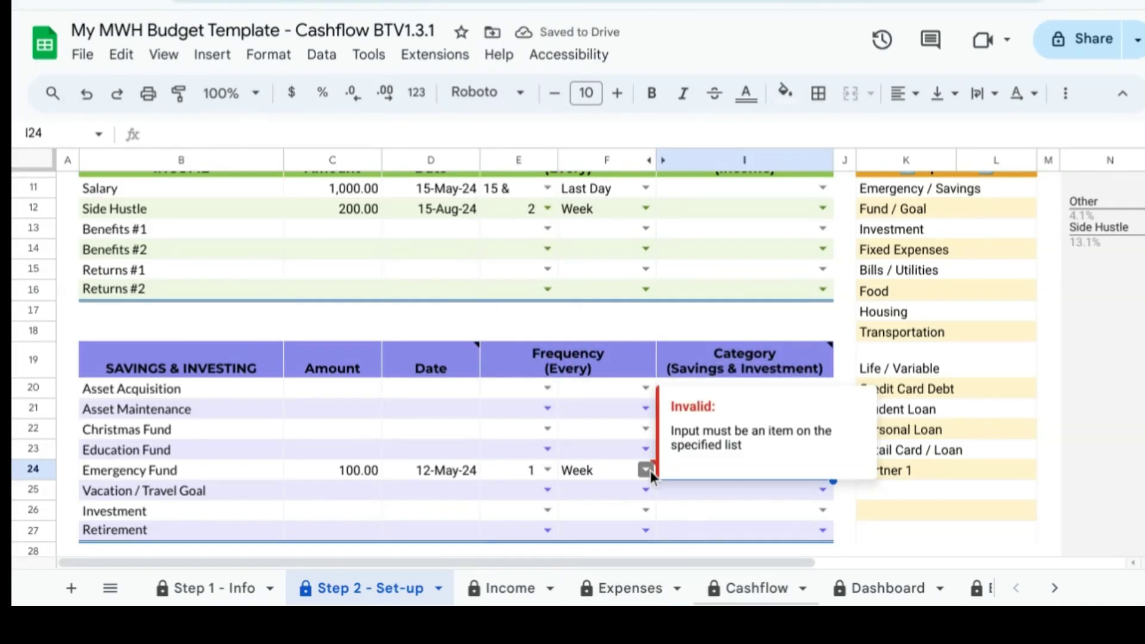
left_click(646, 469)
left_click(580, 441)
key("Tab")
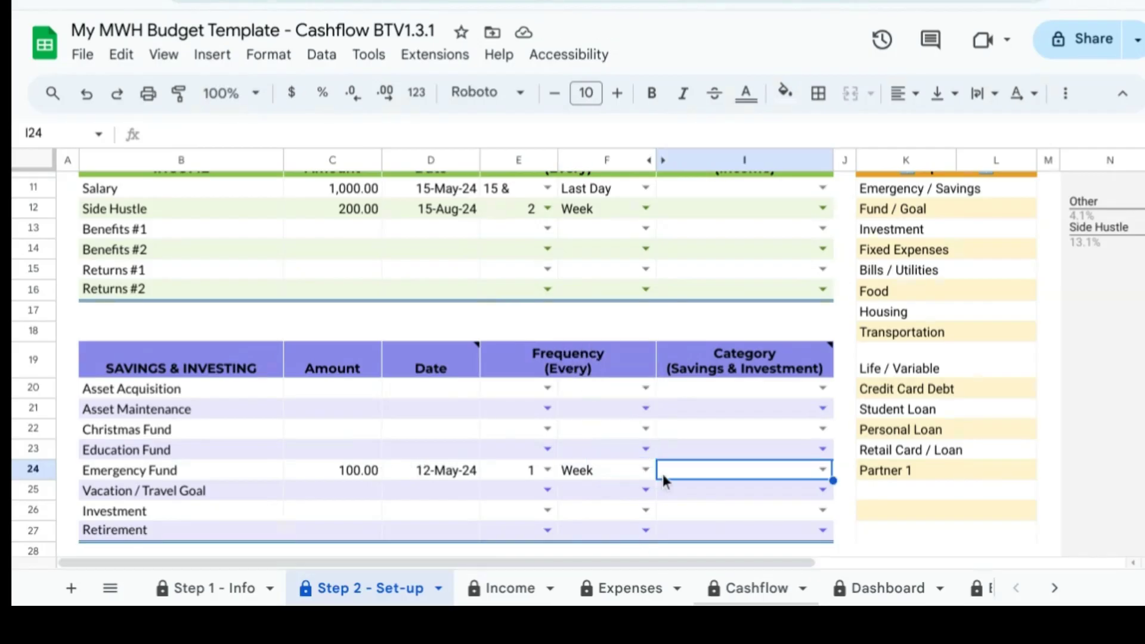
Assign the "Emergency / Savings" category to the Emergency Fund
type("E")
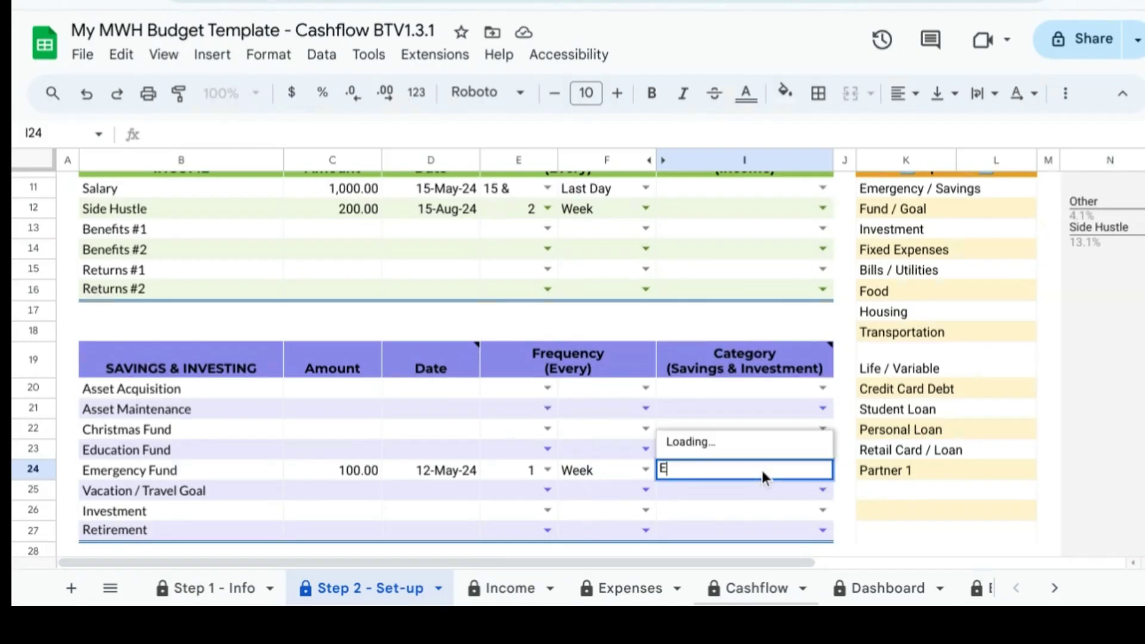
type("mergency")
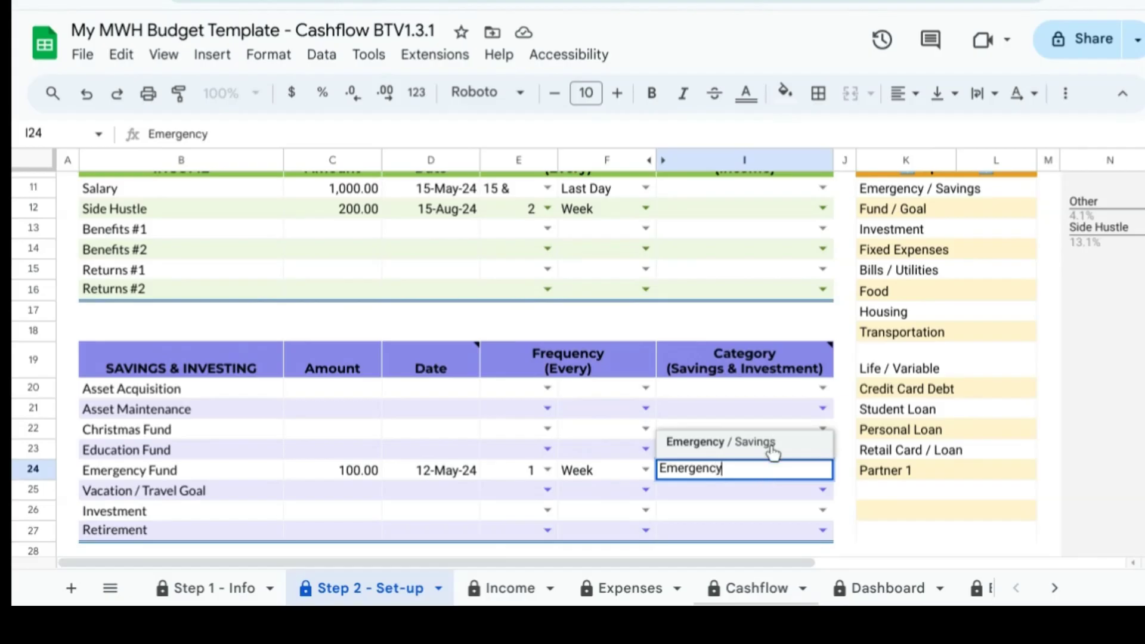
left_click(772, 449)
Enter an amount of 470 for Mortgage / Rent under Fixed Expenses / Bills
scroll(379, 499, "down", 1)
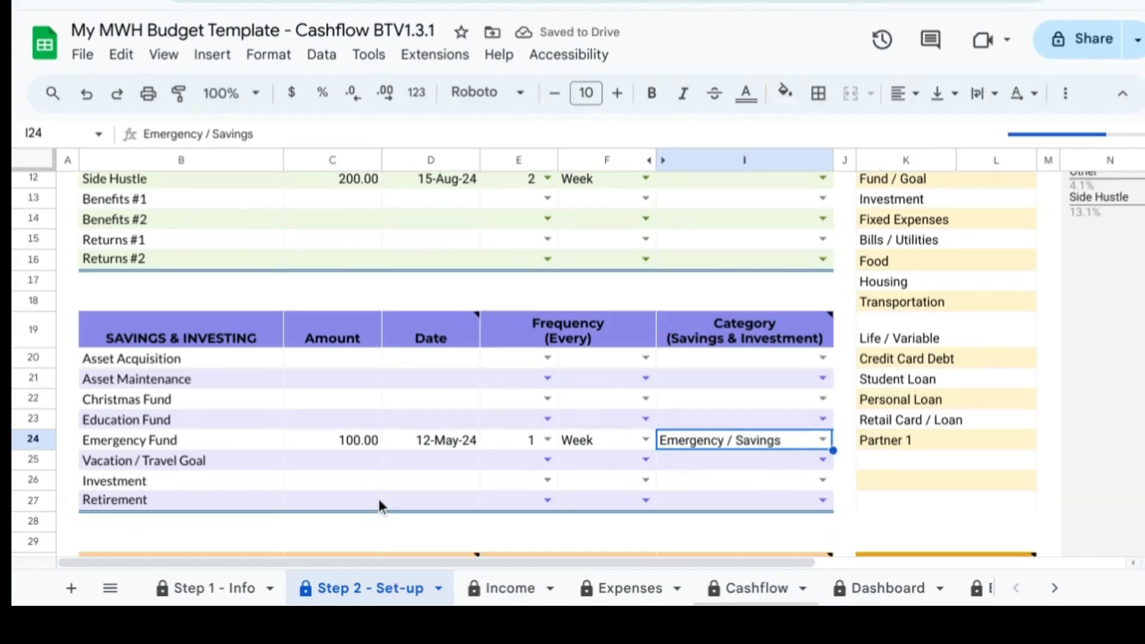
scroll(379, 499, "down", 3)
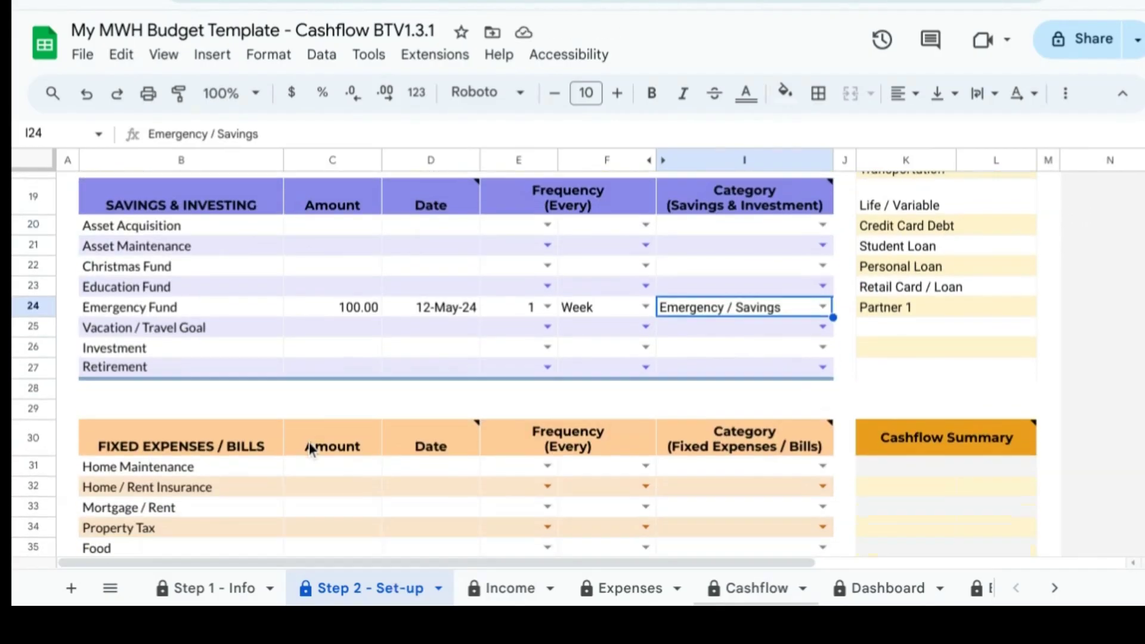
scroll(378, 499, "up", 3)
scroll(379, 498, "down", 1)
scroll(309, 442, "down", 3)
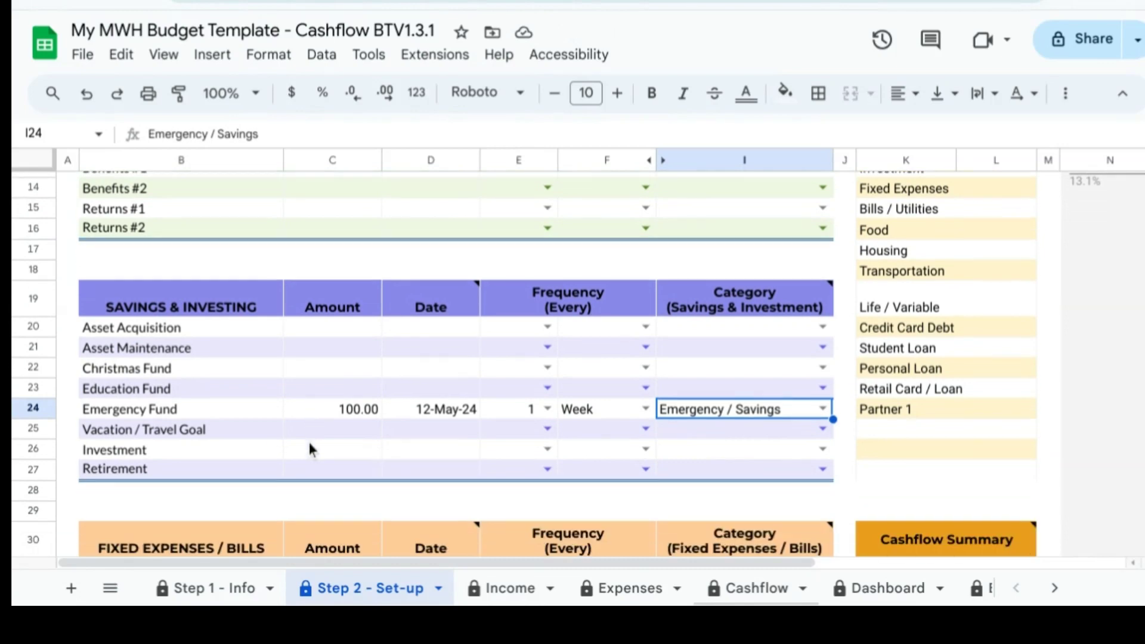
left_click(311, 471)
type("470")
key("Tab")
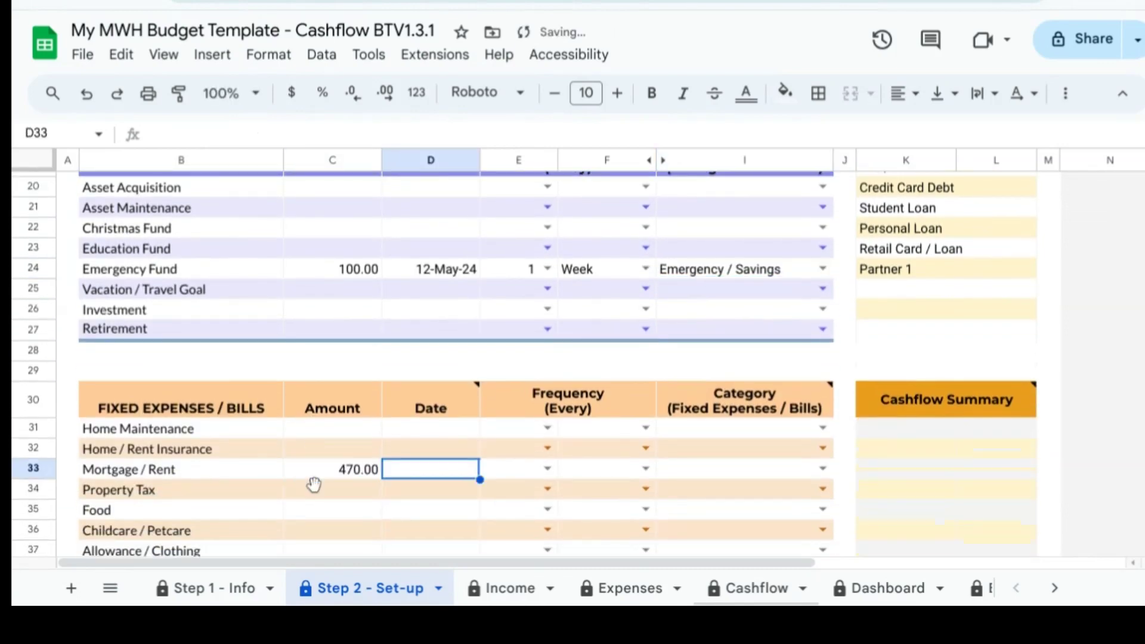
Date the Mortgage / Rent expense May 1, 2024 and set its frequency to every 1 Month
type("1/5")
key("Tab")
type("1")
key("Tab")
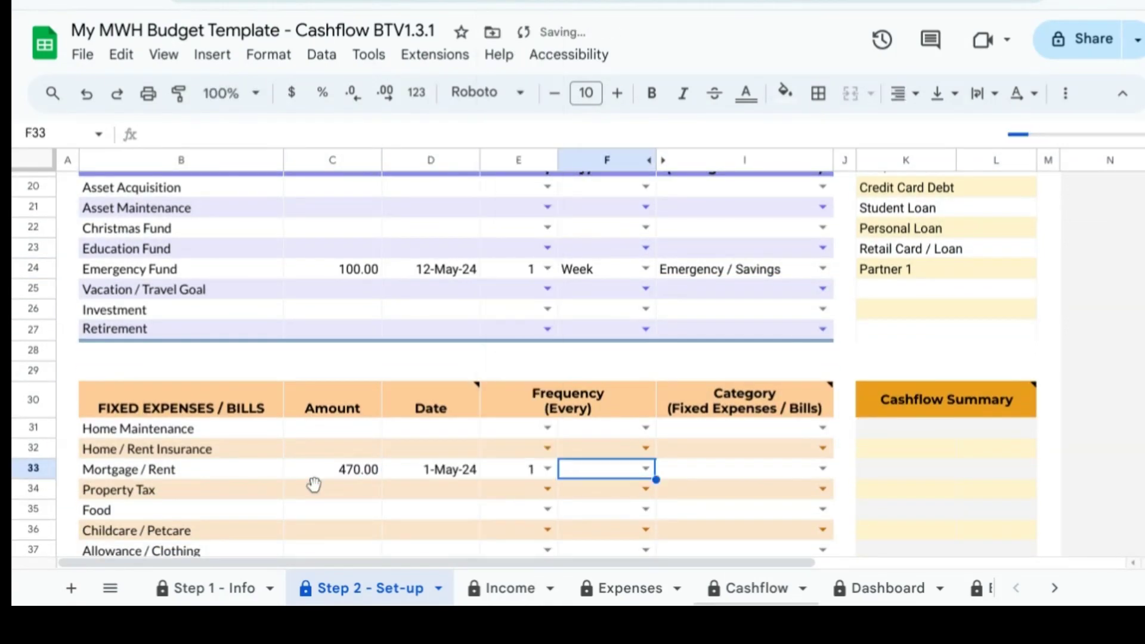
type("mon")
key("Tab")
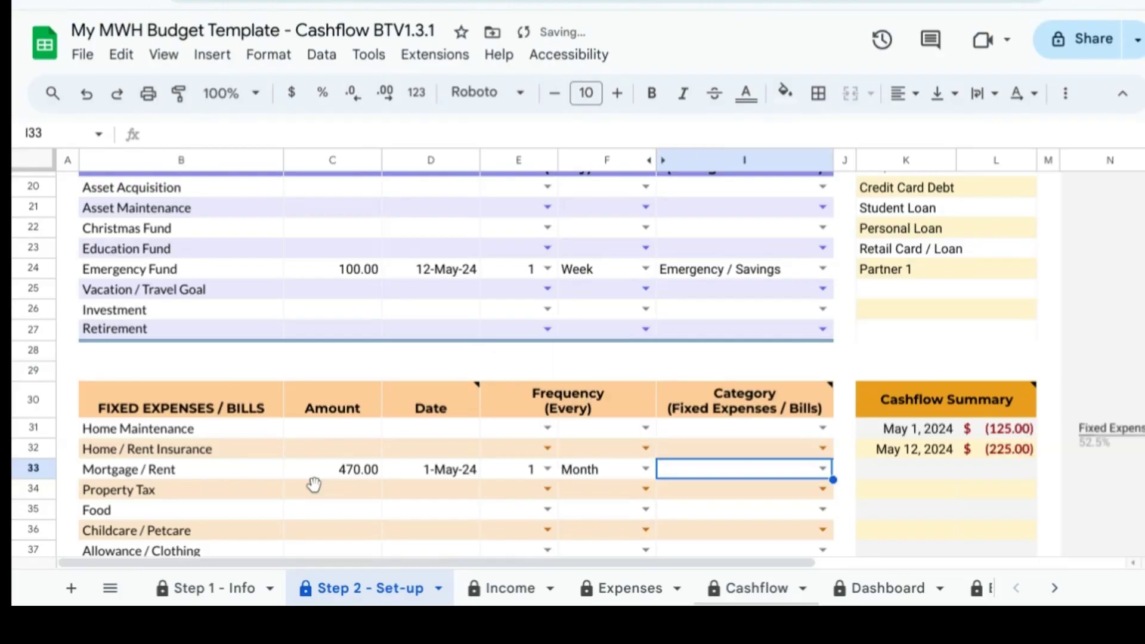
Try to enter "Living Expenses" directly as the category of the Mortgage / Rent expense
type("Living")
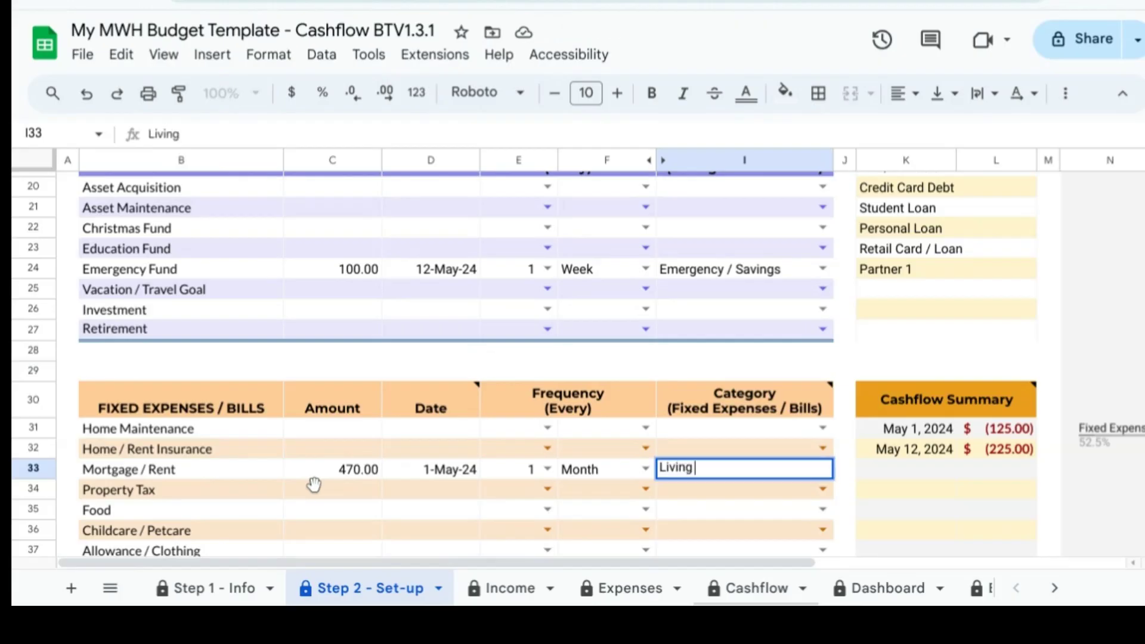
type(" Expenses")
key("Tab")
left_click(846, 357)
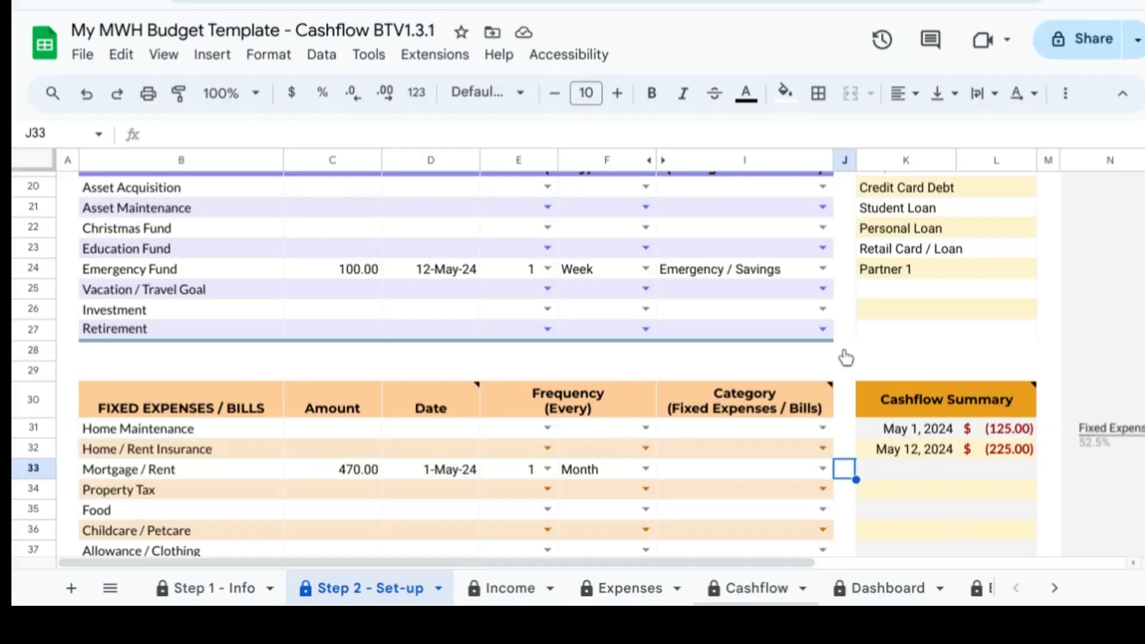
Add "Living Expenses" to the optional Categories list in the empty cell below Partner 1
scroll(862, 364, "up", 5)
scroll(929, 298, "down", 4)
left_click(892, 359)
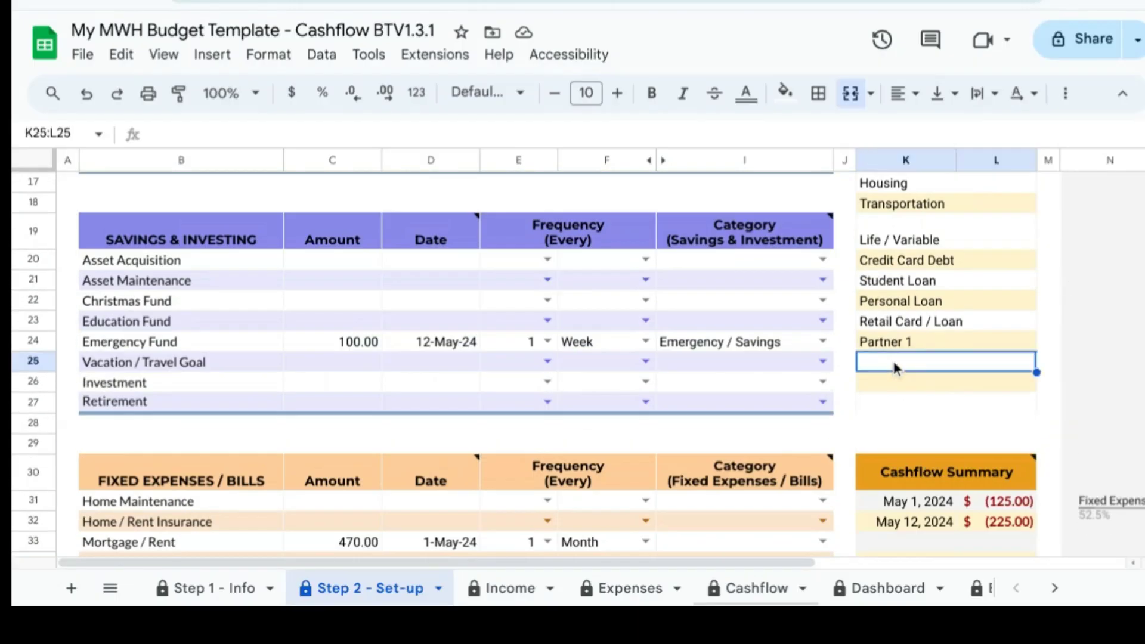
type("Living Expenses")
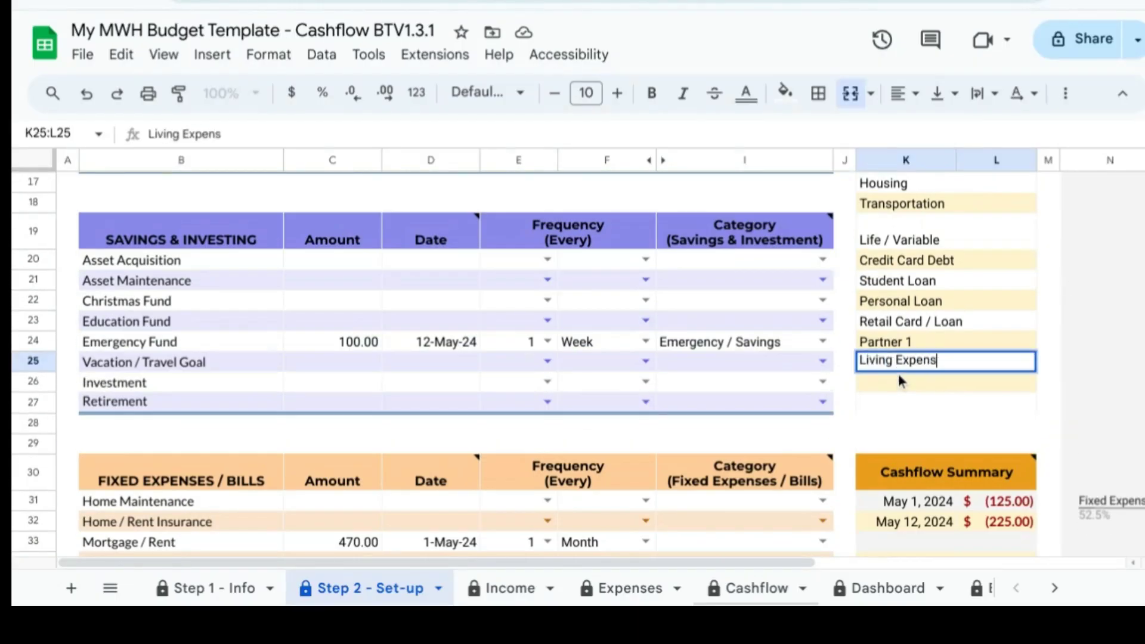
Replace the "Partner 1" entry in the Categories list with "Or Type over this that I don't need"
left_click(907, 344)
type("Or Type")
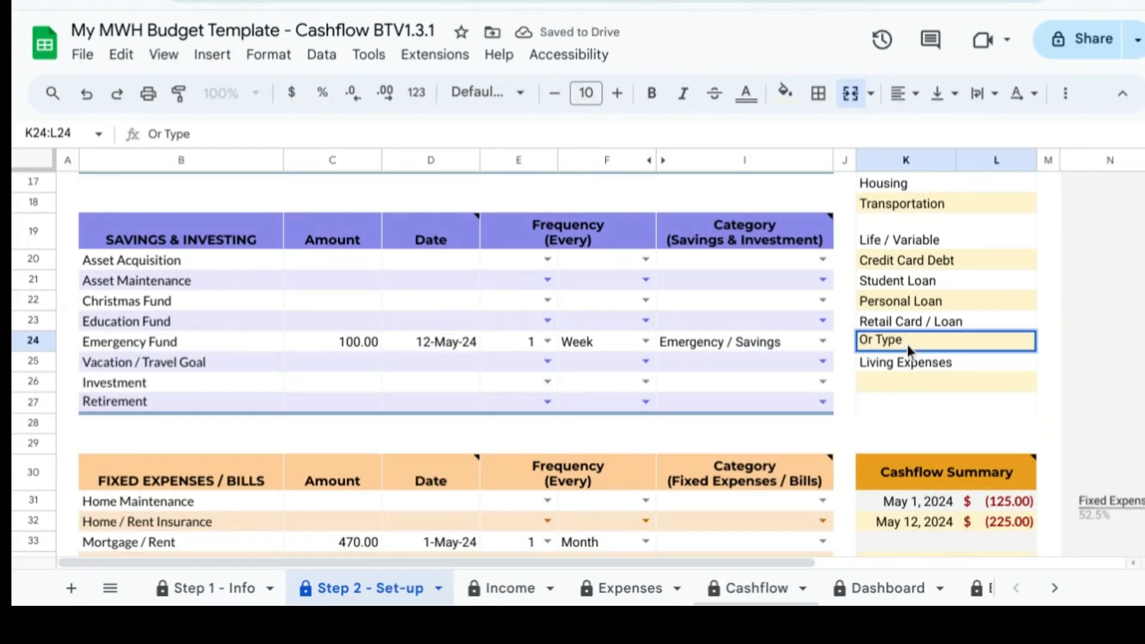
type(" over this that")
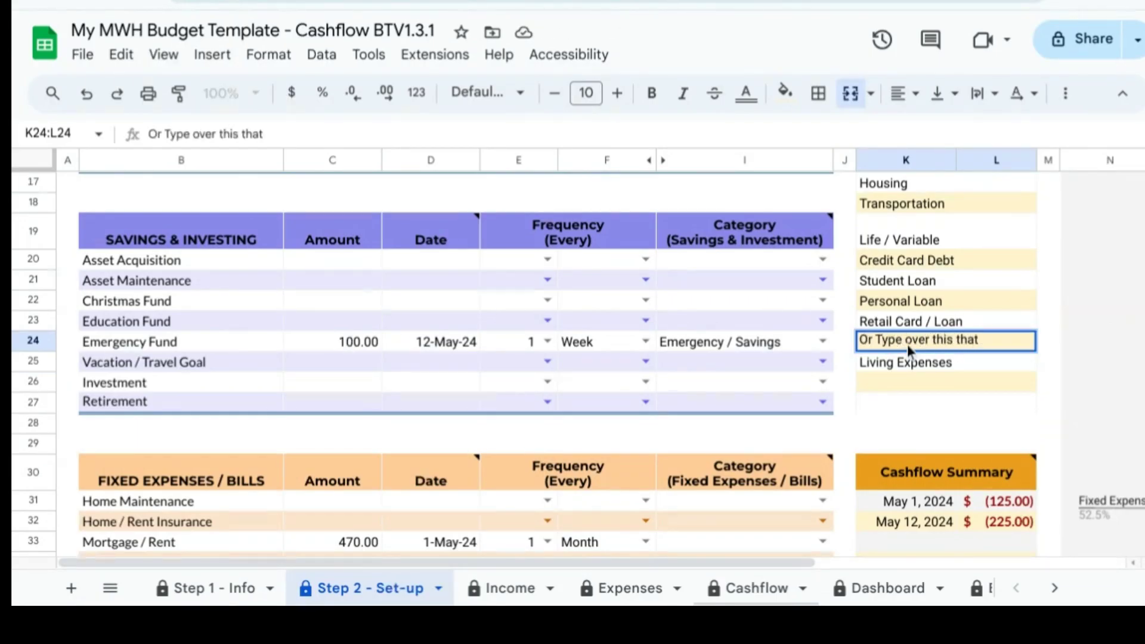
type(" I don't need")
key("Return")
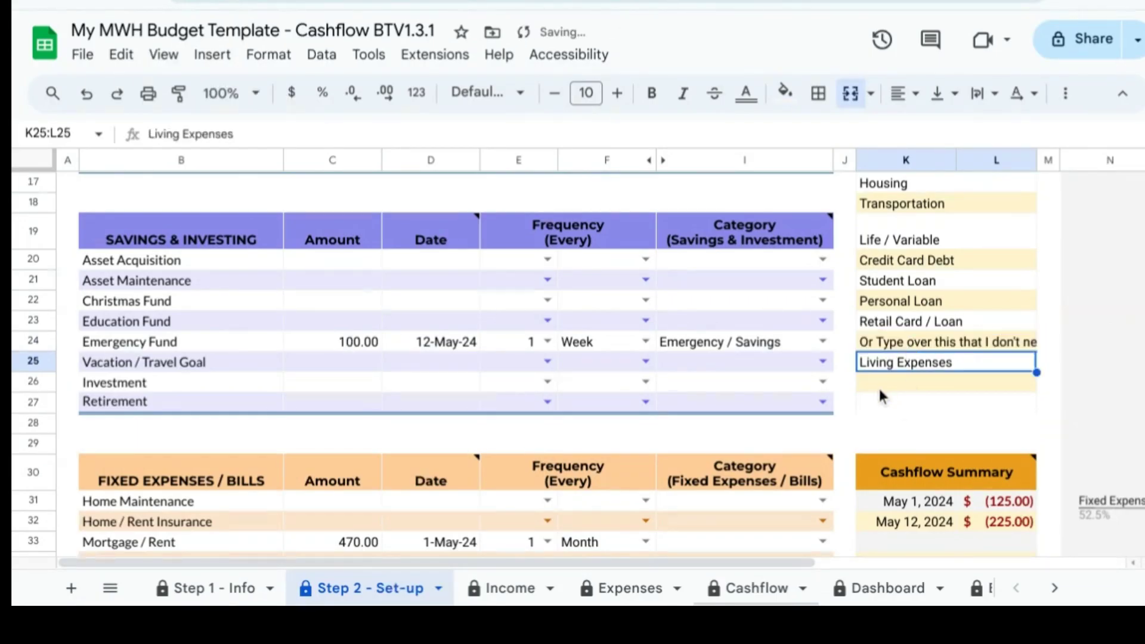
Set the category of the Mortgage / Rent expense to Living Expenses
scroll(775, 417, "down", 1)
left_click(723, 467)
type("Livi")
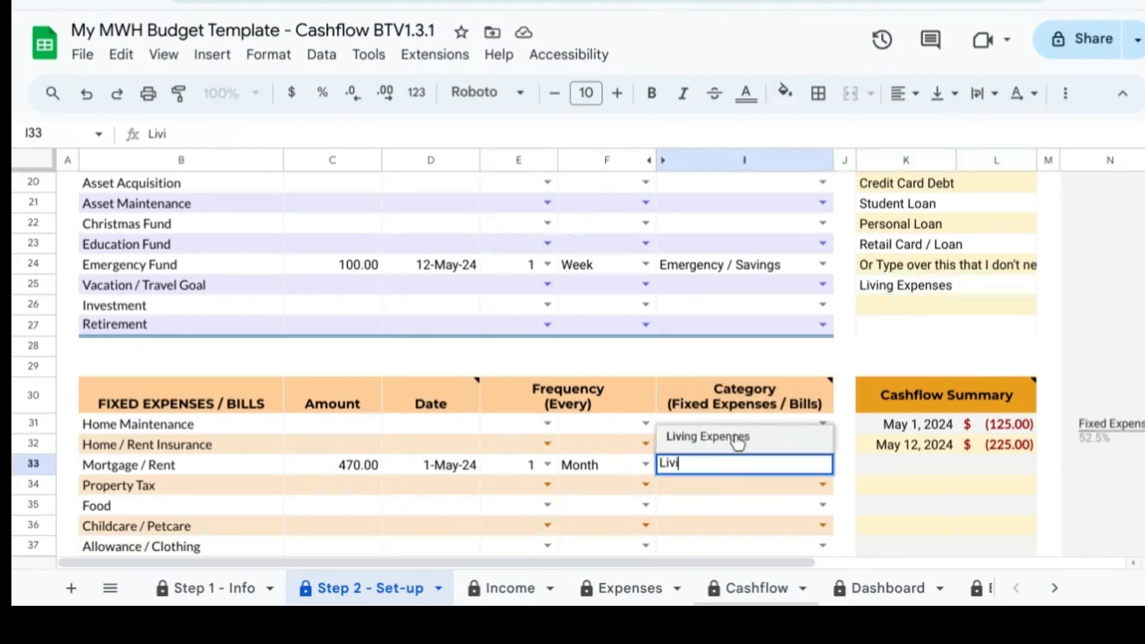
left_click(708, 434)
Enter an amount of 100 for the Food expense and date it May 10, 2024
scroll(746, 461, "down", 1)
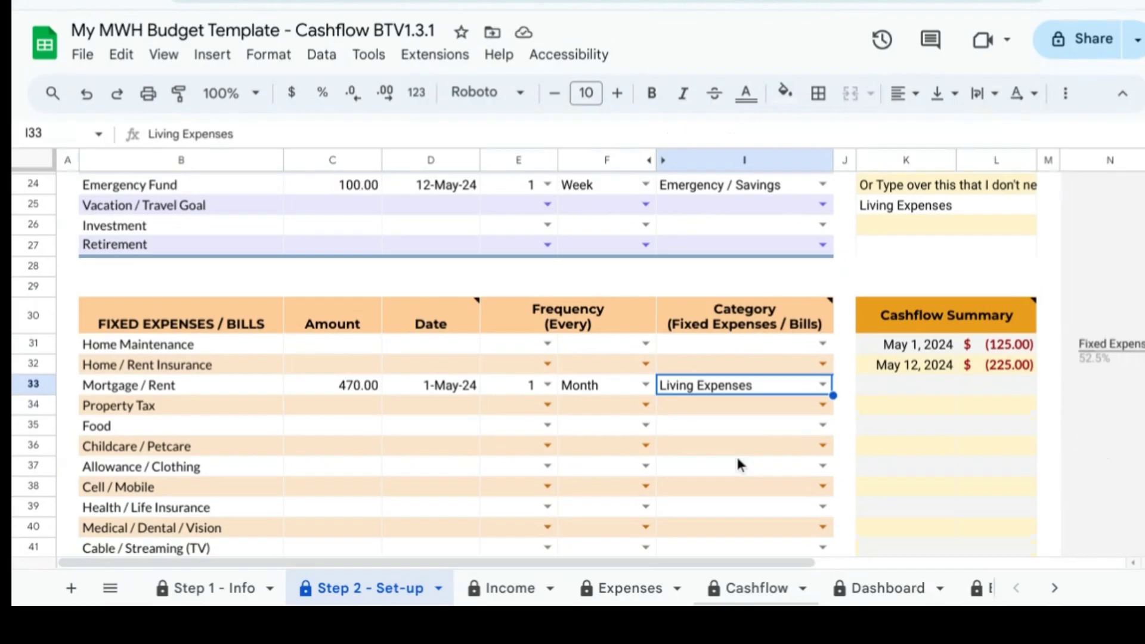
scroll(380, 468, "down", 1)
scroll(381, 467, "down", 1)
left_click(355, 405)
type("100")
key("Tab")
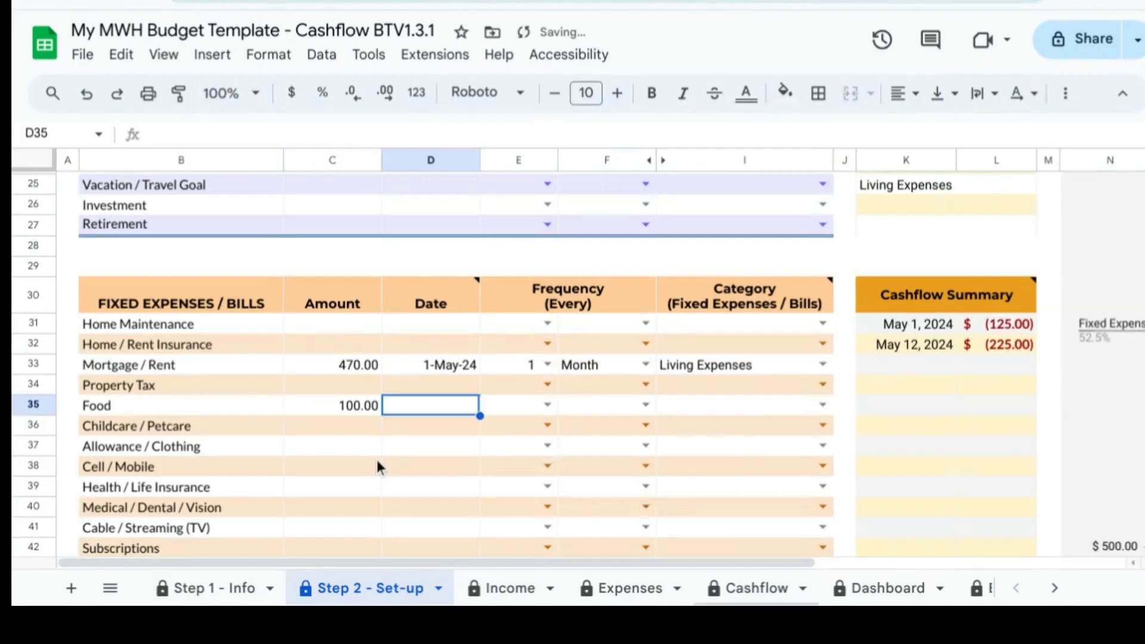
type("5/10")
key("Tab")
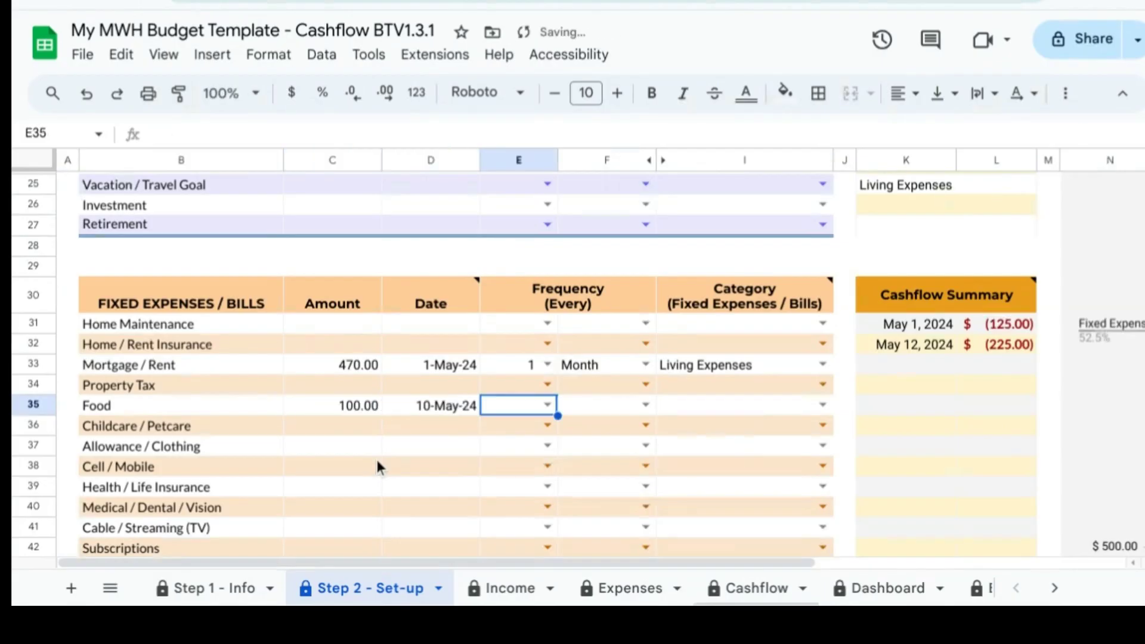
Set the Food expense's frequency to every 2 week and its category to Living Expenses
left_click(547, 406)
left_click(511, 457)
key("Tab")
type("week")
left_click(789, 406)
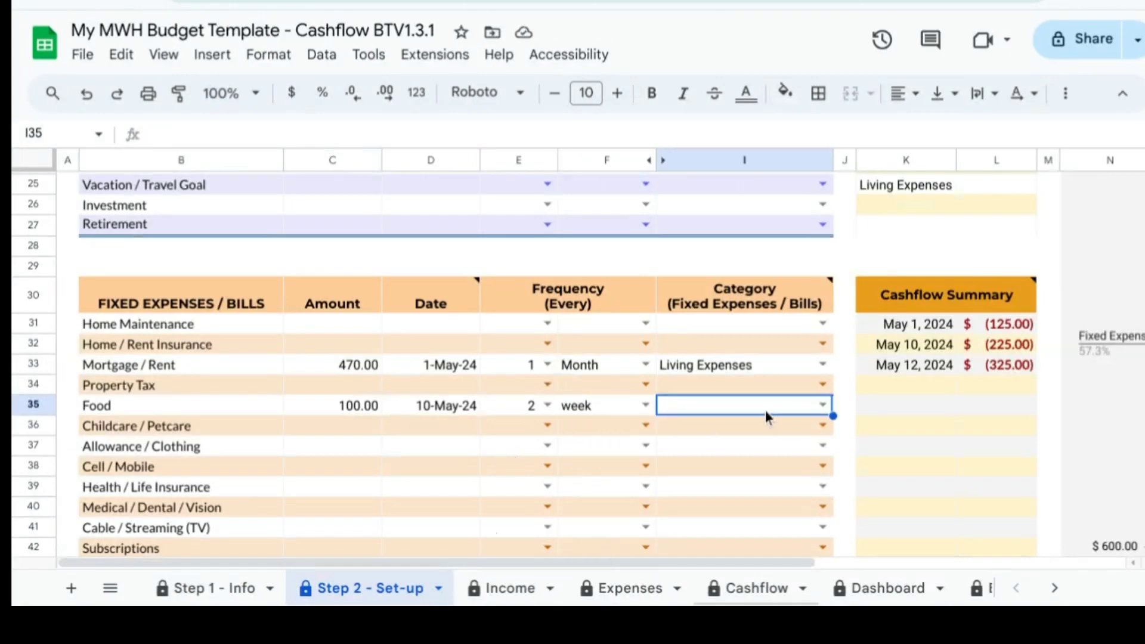
type("Livin")
left_click(716, 427)
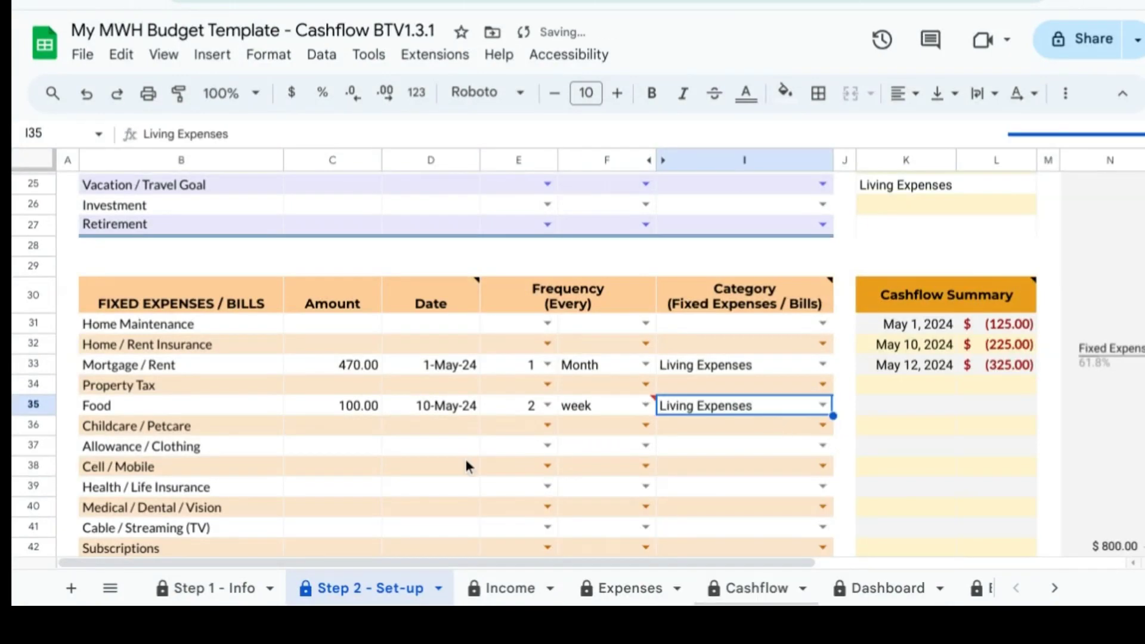
Enter an amount of 30 for the Cell / Mobile expense and date it May 19, 2024
left_click(164, 468)
key("Tab")
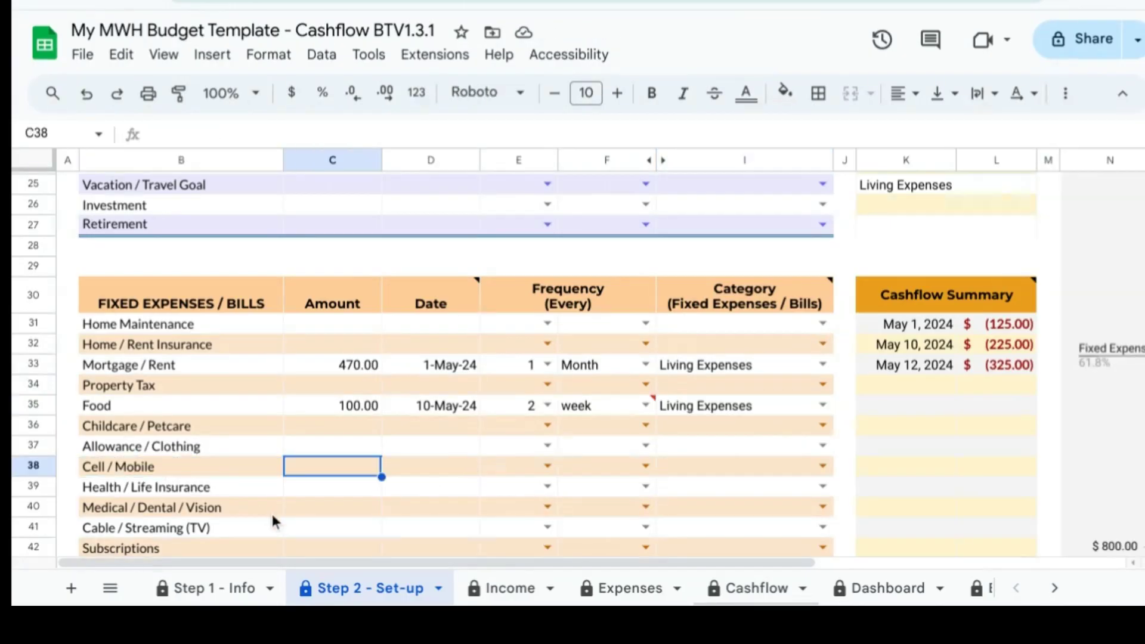
type("30")
key("Tab")
type("5/19")
key("Tab")
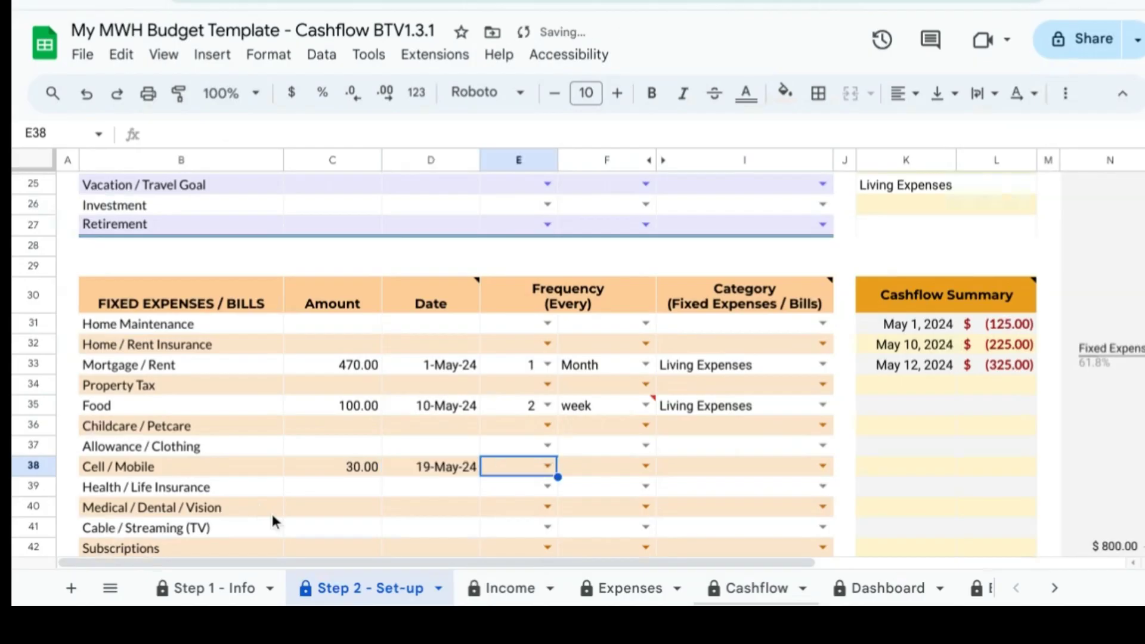
Set the Cell / Mobile expense's frequency to every 1 Month and its category to Life / Variable
type("1")
key("Tab")
type("Mo")
key("Tab")
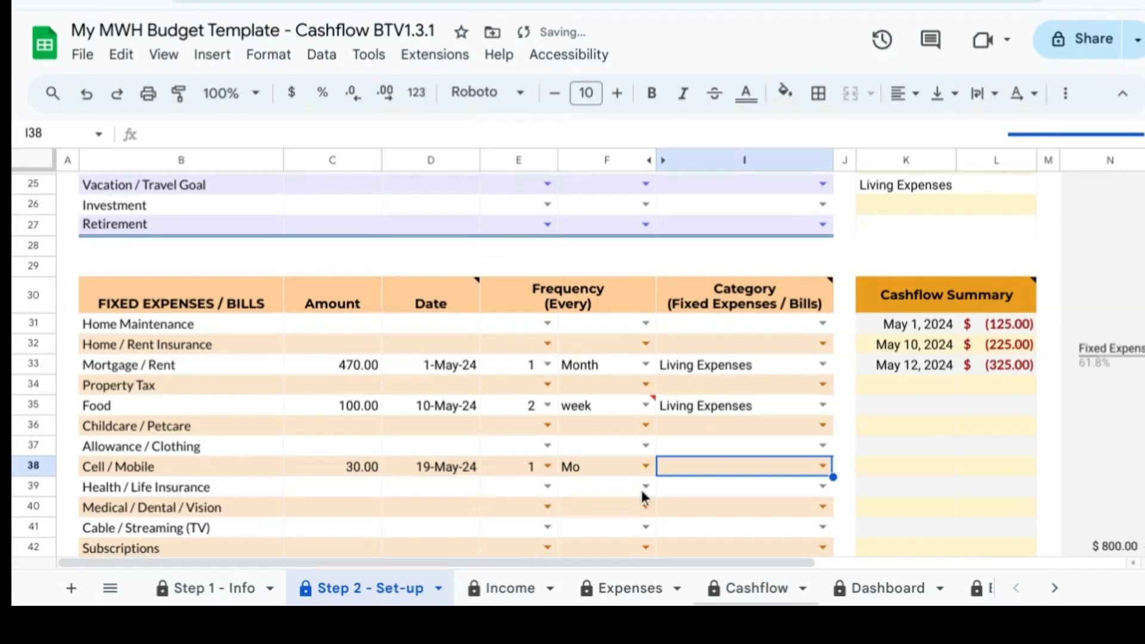
double_click(627, 468)
left_click(586, 409)
left_click(750, 471)
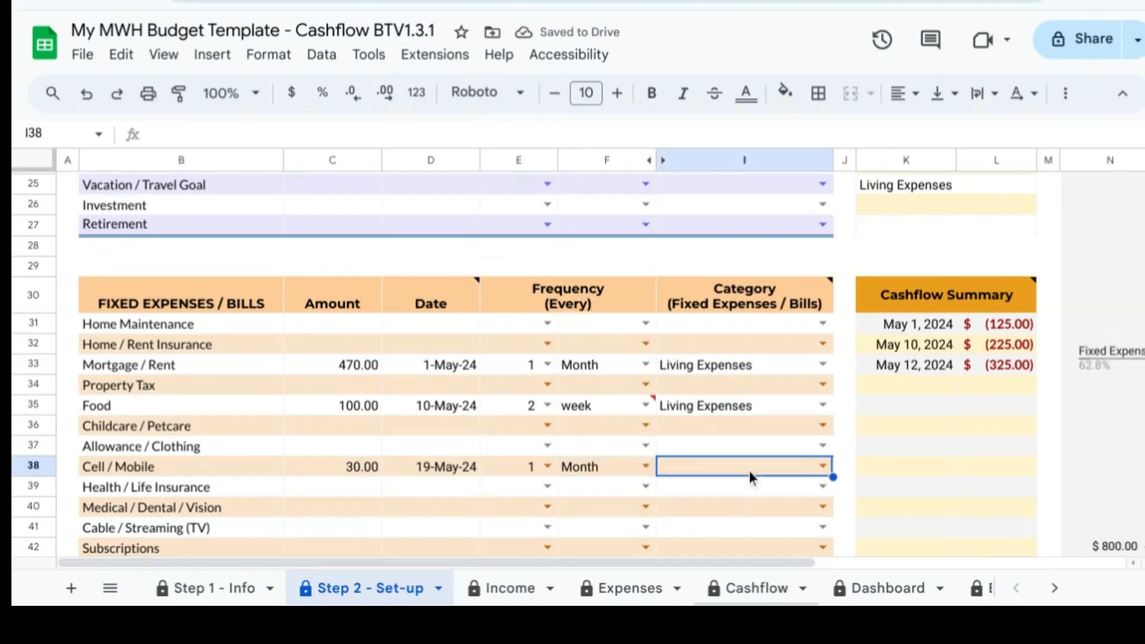
type("Lif")
left_click(704, 435)
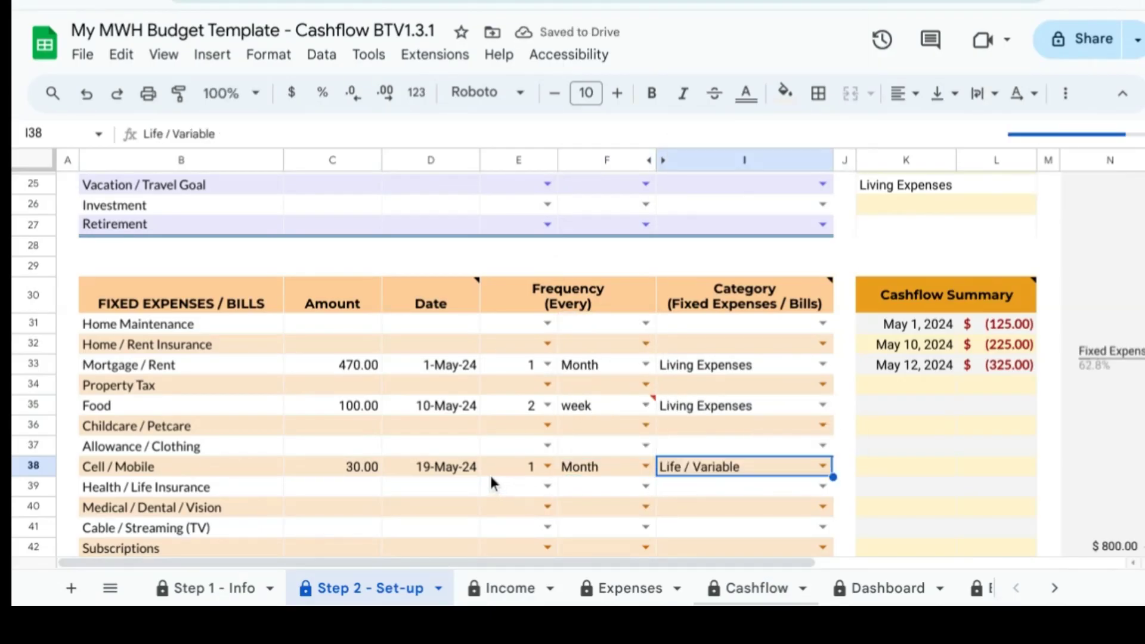
Enter an amount of 22 for the Subscriptions expense and date it June 1, 2024
scroll(385, 507, "down", 1)
left_click(157, 526)
key("Tab")
key("Tab")
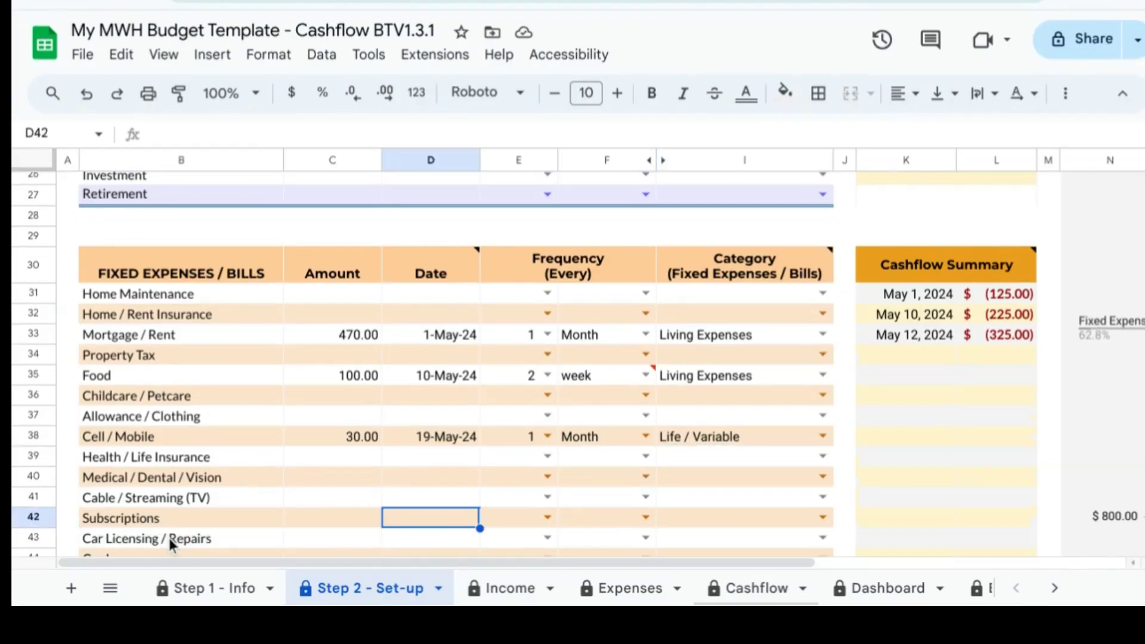
left_click(374, 521)
type("22")
key("Tab")
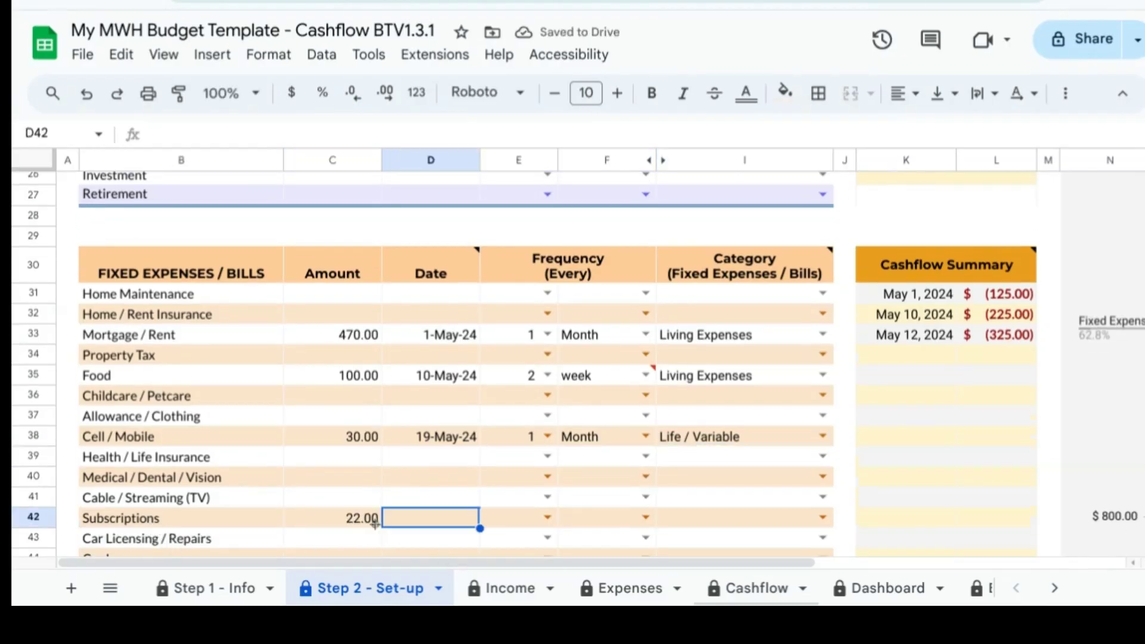
type("6/1")
key("Tab")
Set the Subscriptions expense's frequency to every 1 Month and its category to Life / Variable
type("1")
key("Tab")
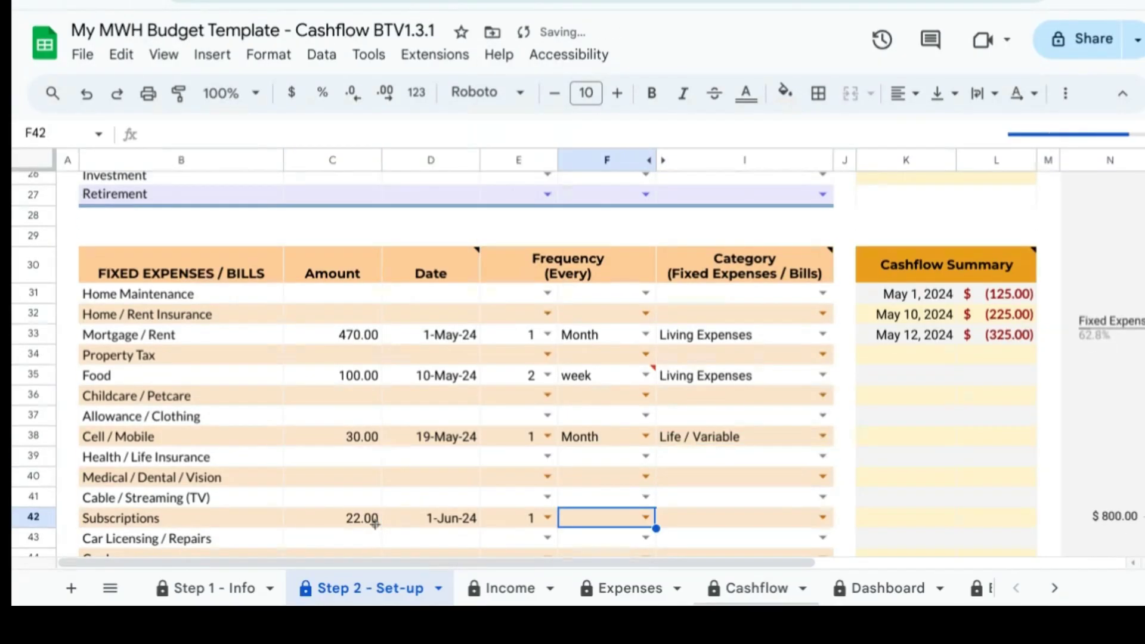
type("Month")
key("Tab")
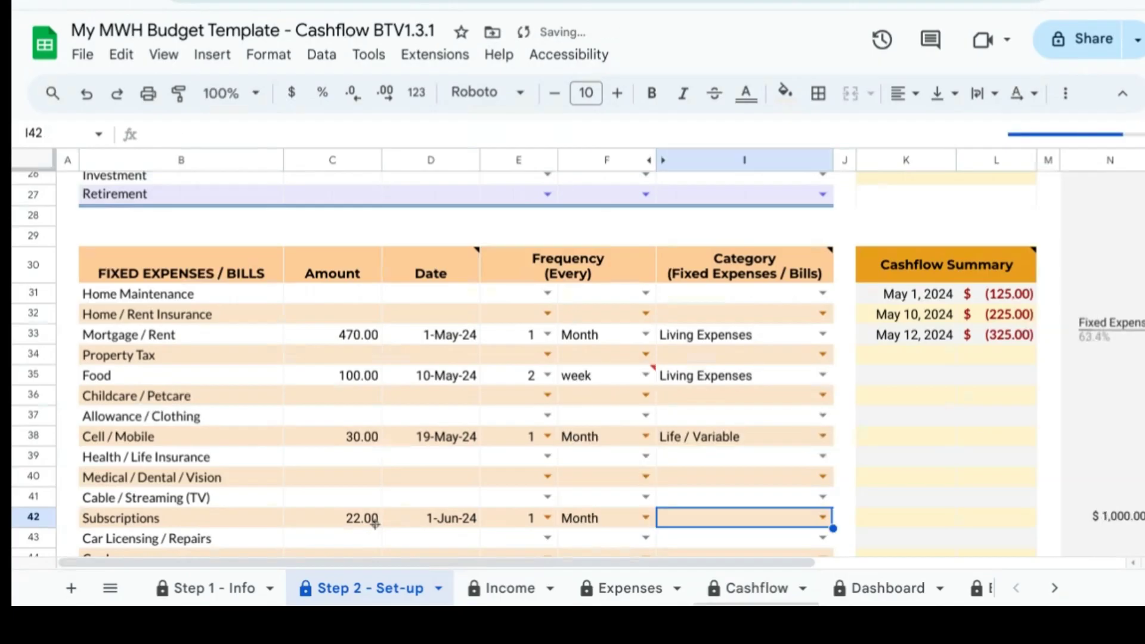
type("Li")
left_click(707, 492)
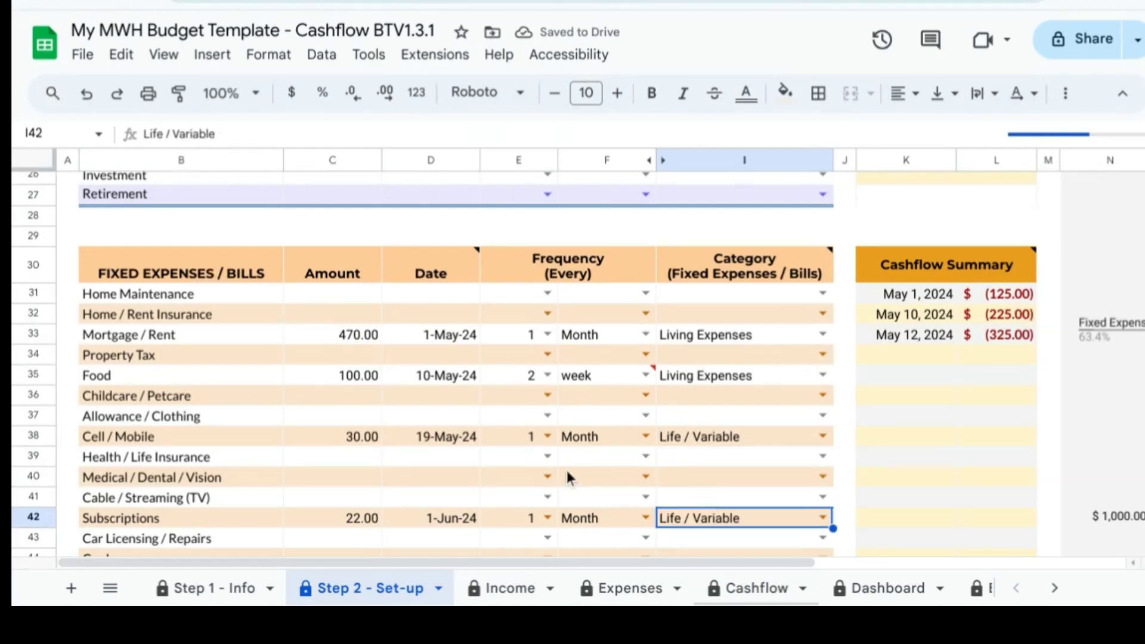
Enter an amount of 400 for the Car Insurance expense and date it May 20, 2024
scroll(495, 482, "down", 3)
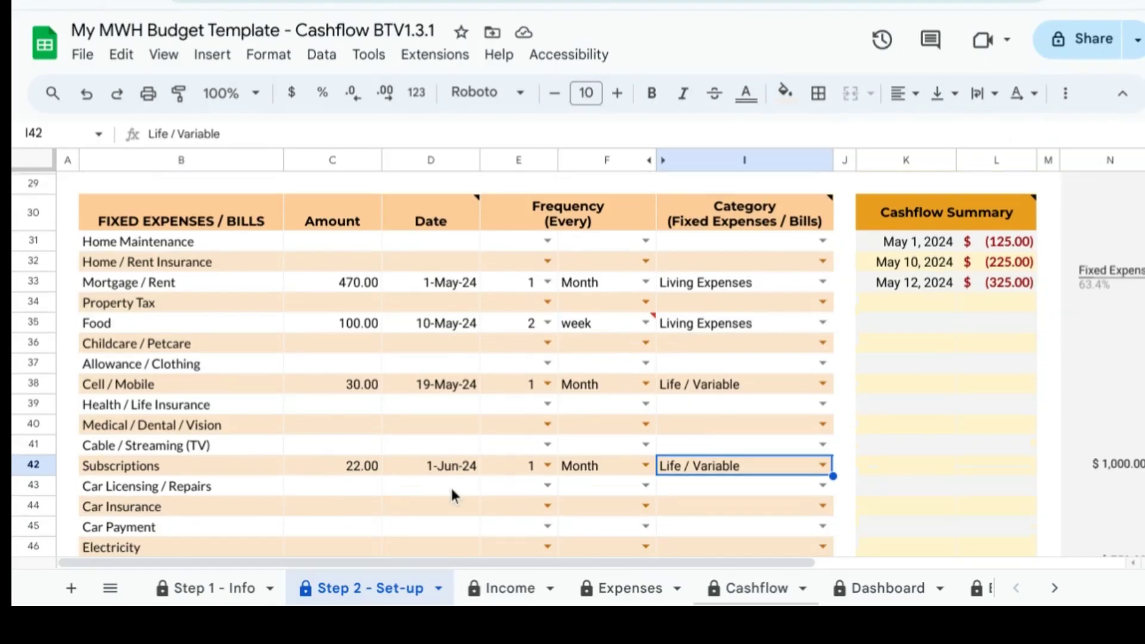
left_click(194, 490)
key("Tab")
type("400")
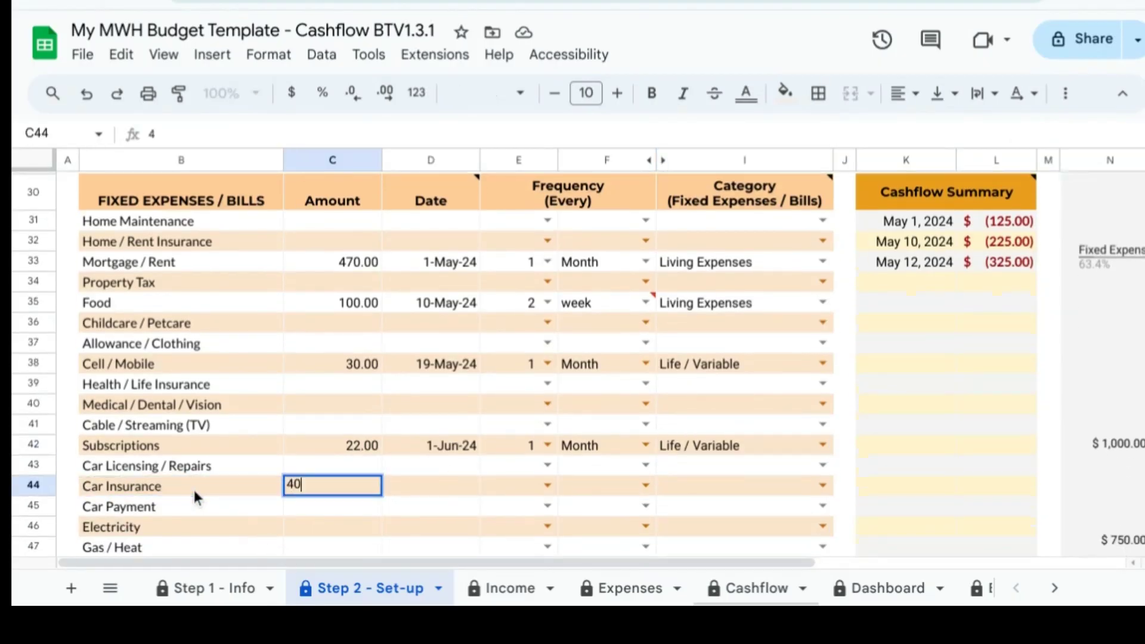
key("Tab")
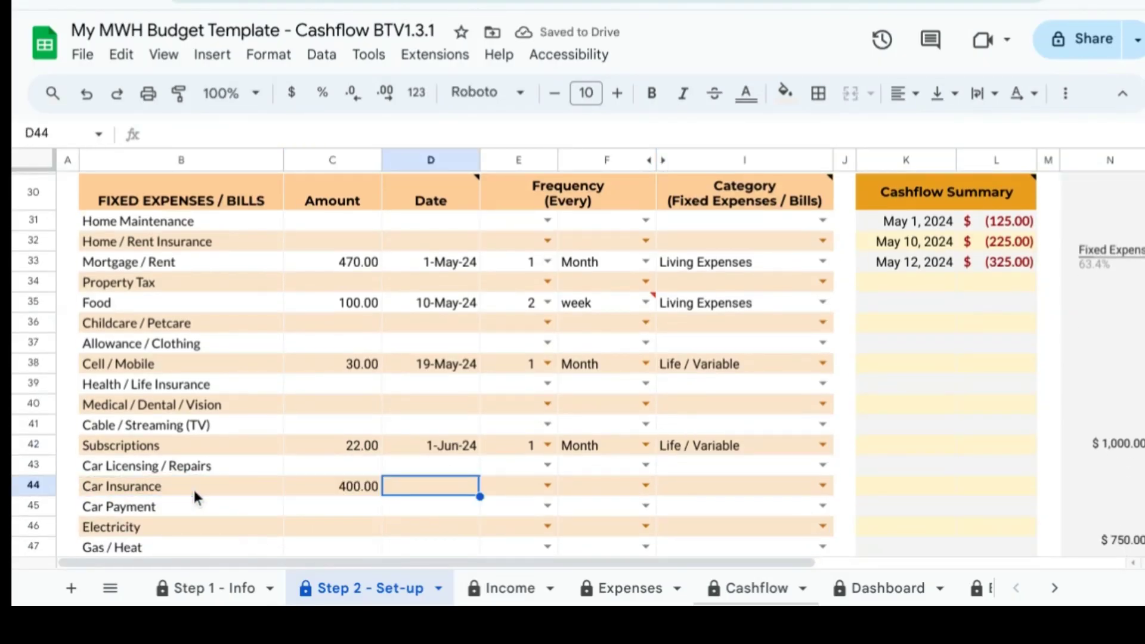
type("5/20")
key("Tab")
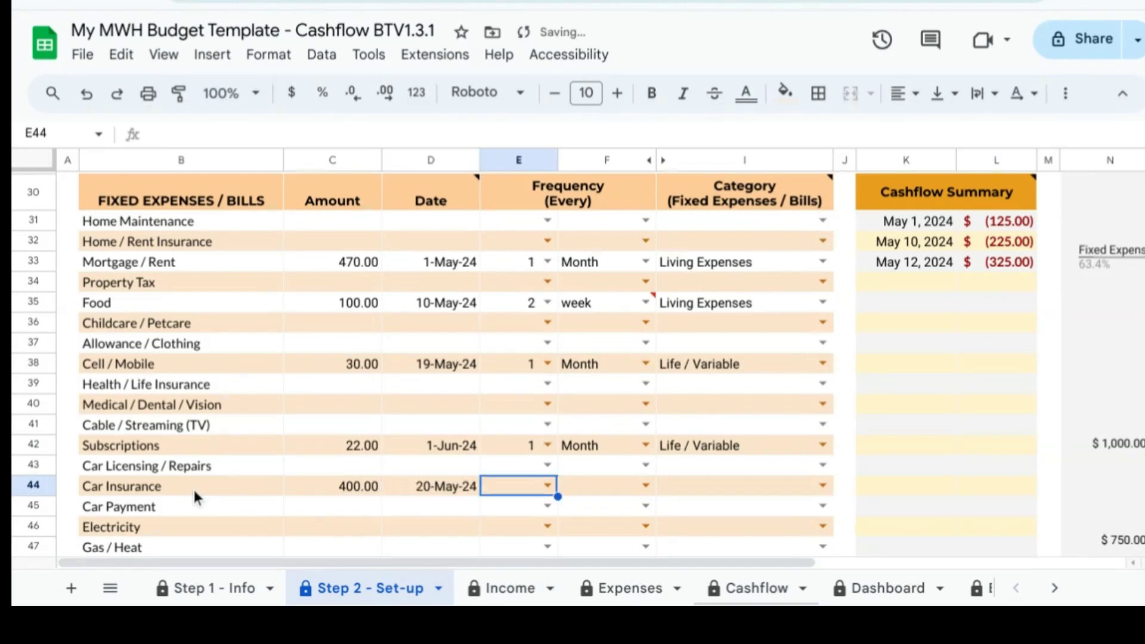
Set the Car Insurance expense's frequency to every 4 Month and its category to Transportation
type("4")
key("Tab")
type("Mont")
key("Tab")
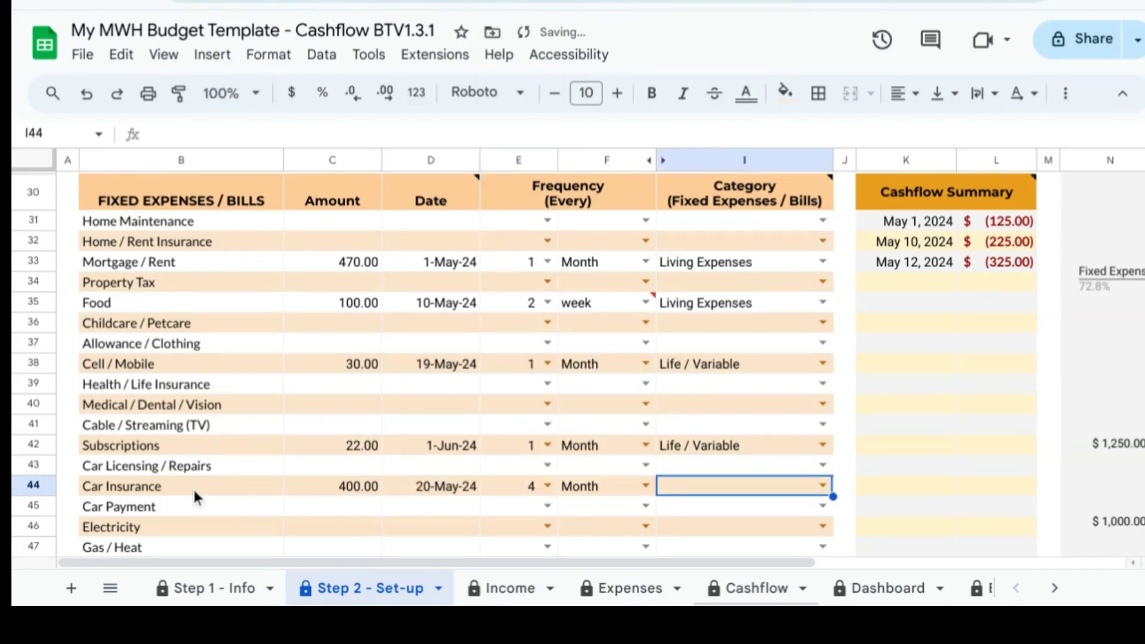
type("Tra")
key("Tab")
scroll(196, 477, "down", 1)
scroll(197, 477, "down", 2)
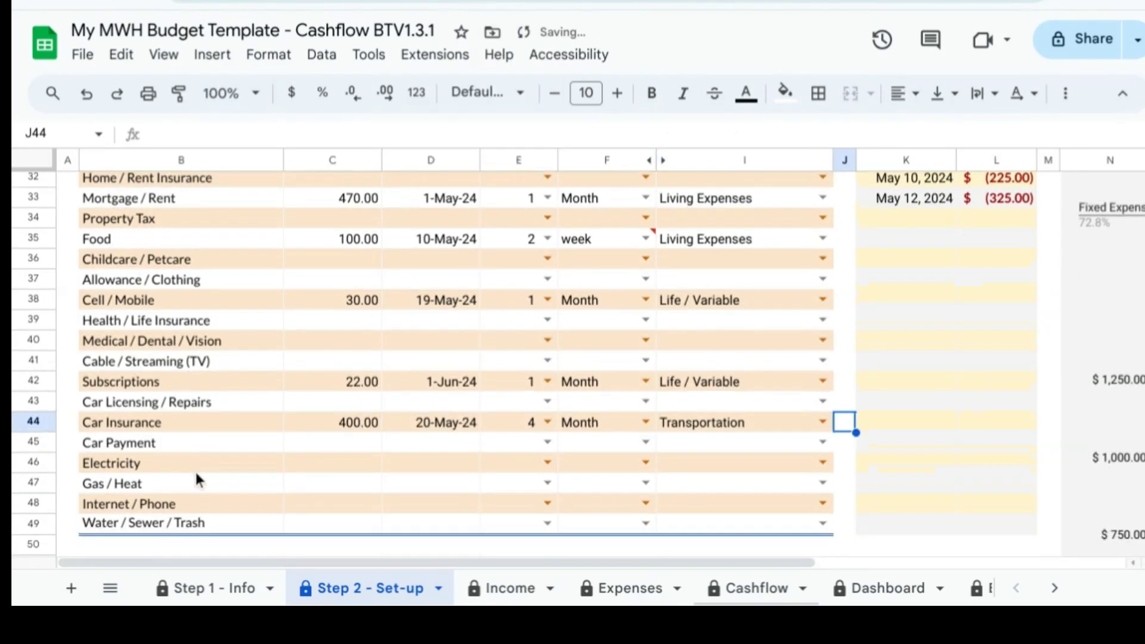
scroll(317, 474, "down", 3)
scroll(316, 471, "down", 3)
left_click(177, 371)
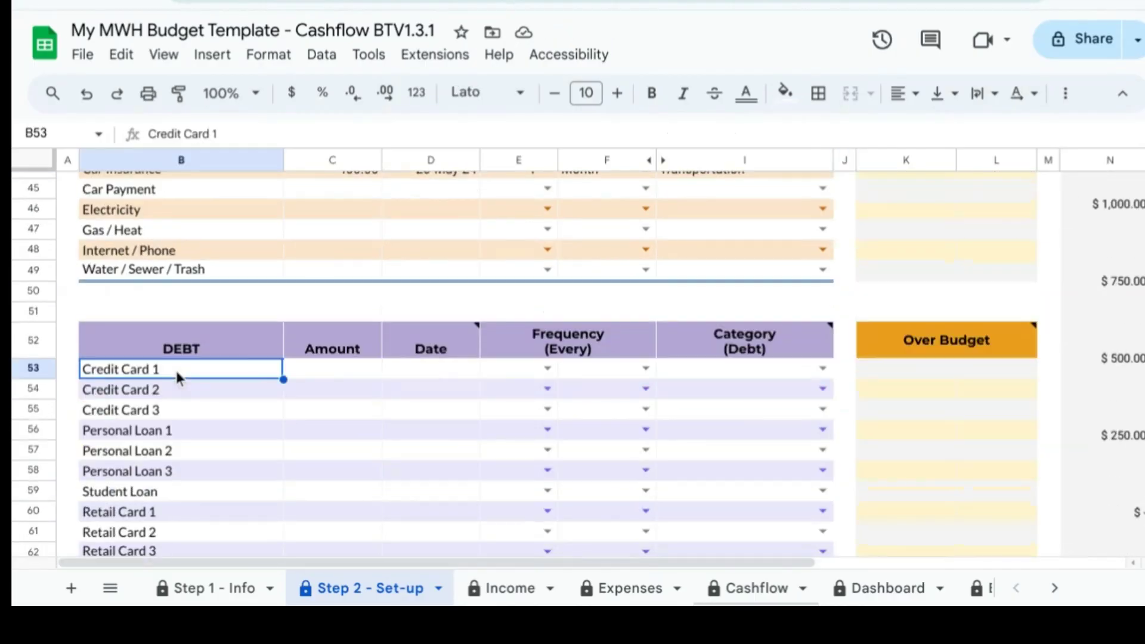
key("Tab")
type("25")
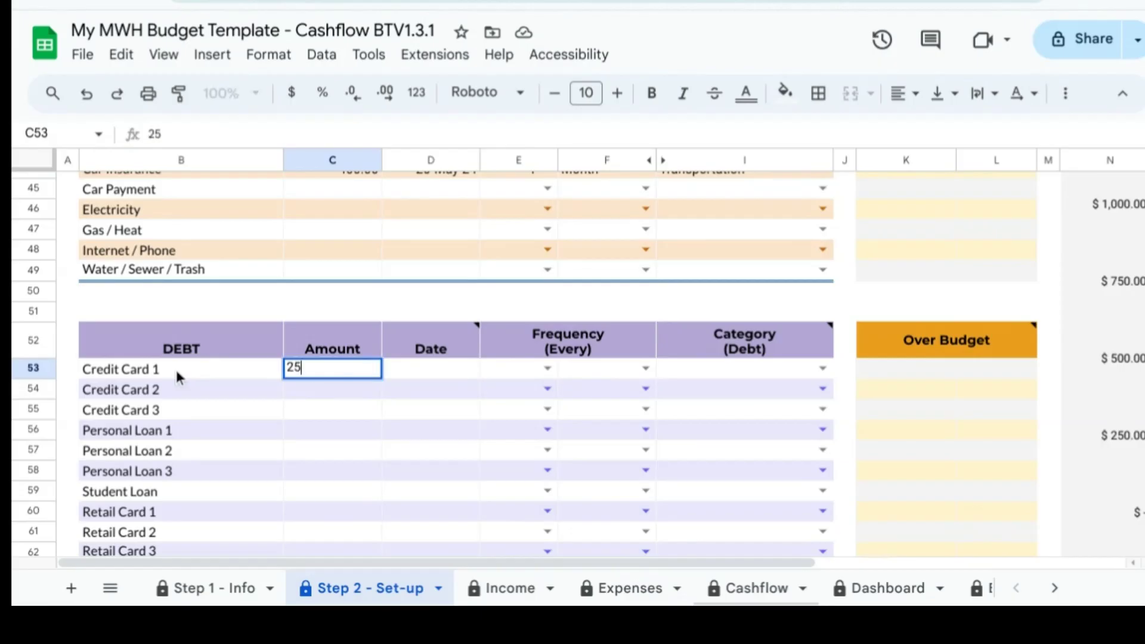
key("Tab")
type("5/6")
key("Tab")
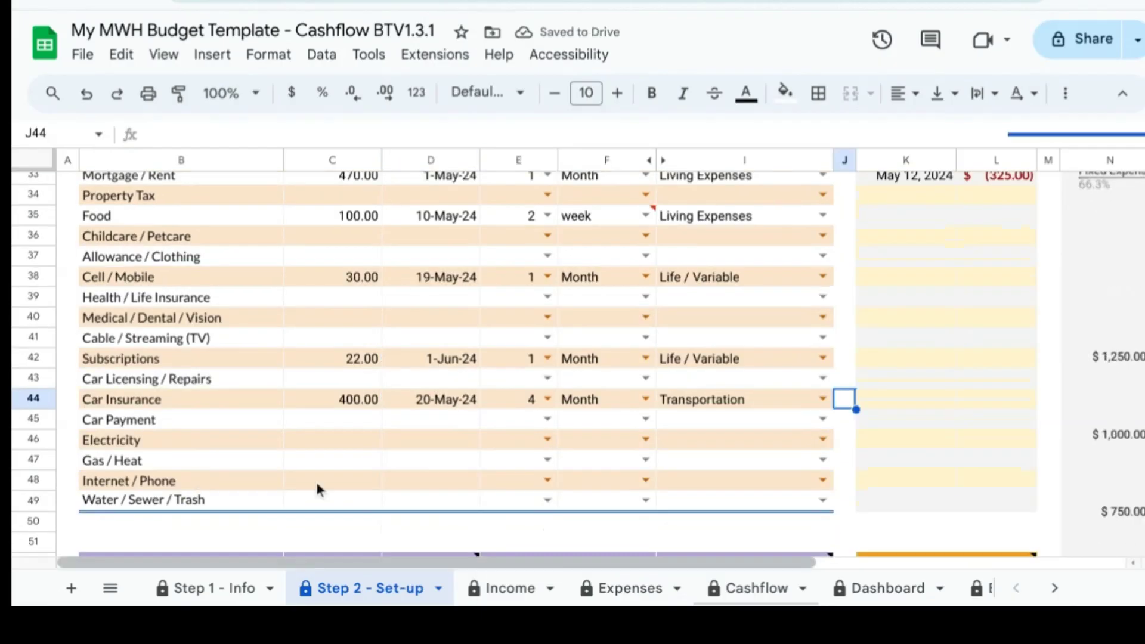
Enter an amount of 25 for Credit Card 1 in the Debt section and date it May 6, 2024
scroll(316, 482, "down", 3)
left_click(177, 371)
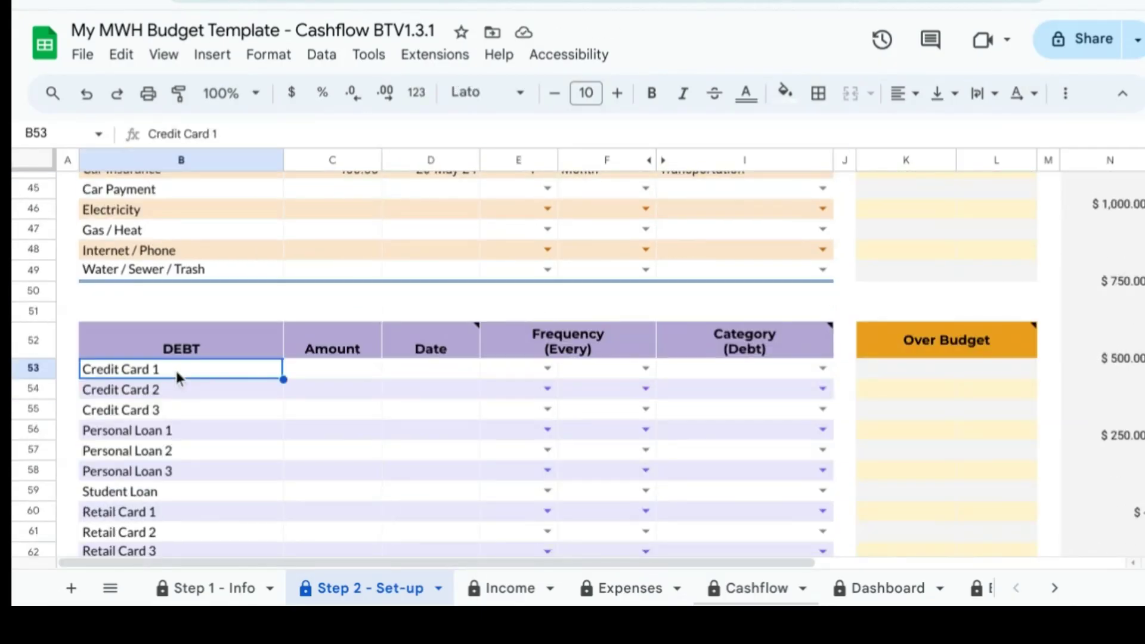
key("Tab")
type("25")
key("Tab")
type("5/6")
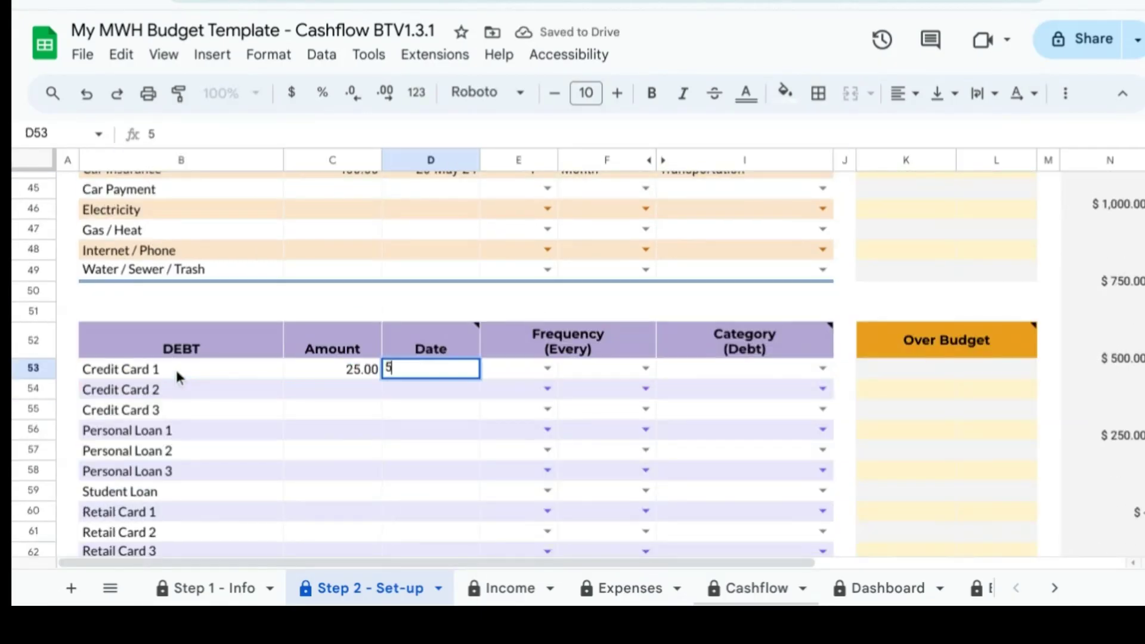
key("Tab")
Set the frequency of the Credit Card 1 debt to every 1 Month, leaving its category blank
type("1")
key("Tab")
type("Month")
key("Tab")
key("Tab")
key("Tab")
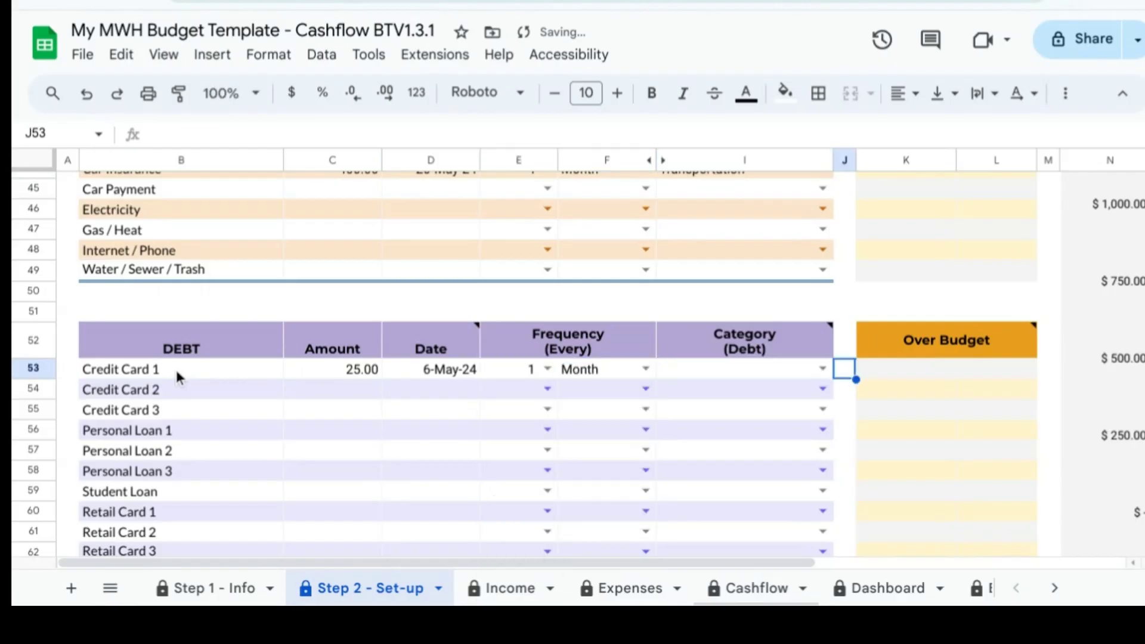
key("Return")
Rename the Credit Card 2 debt as Mastercard and enter an amount of 55 dated May 1, 2024
left_click(151, 391)
type("Mastercard")
key("Tab")
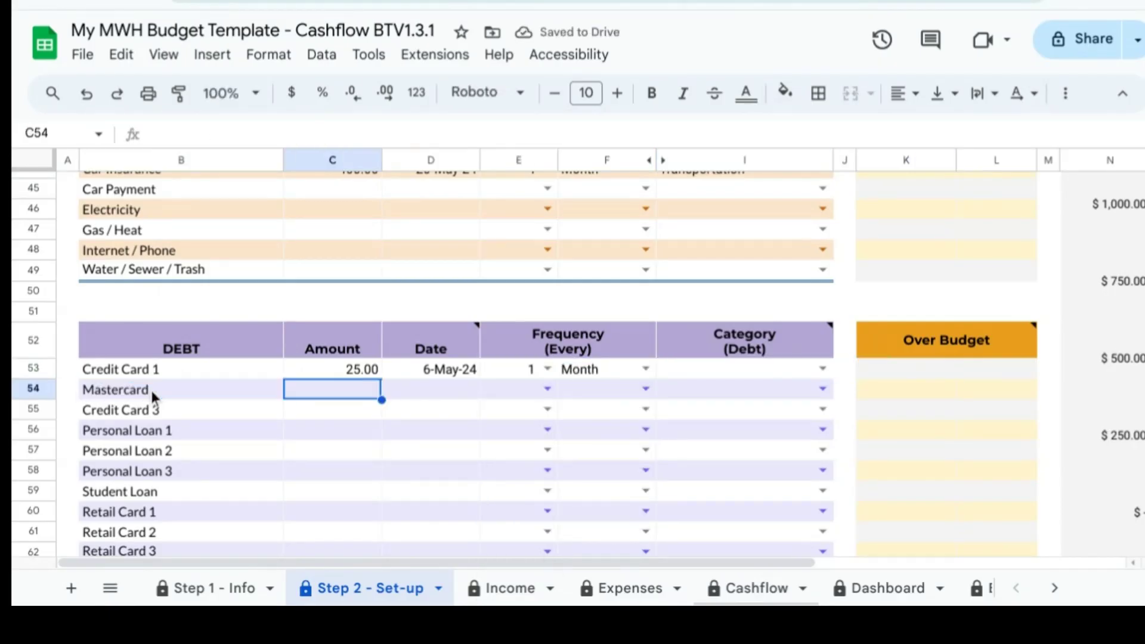
type("55")
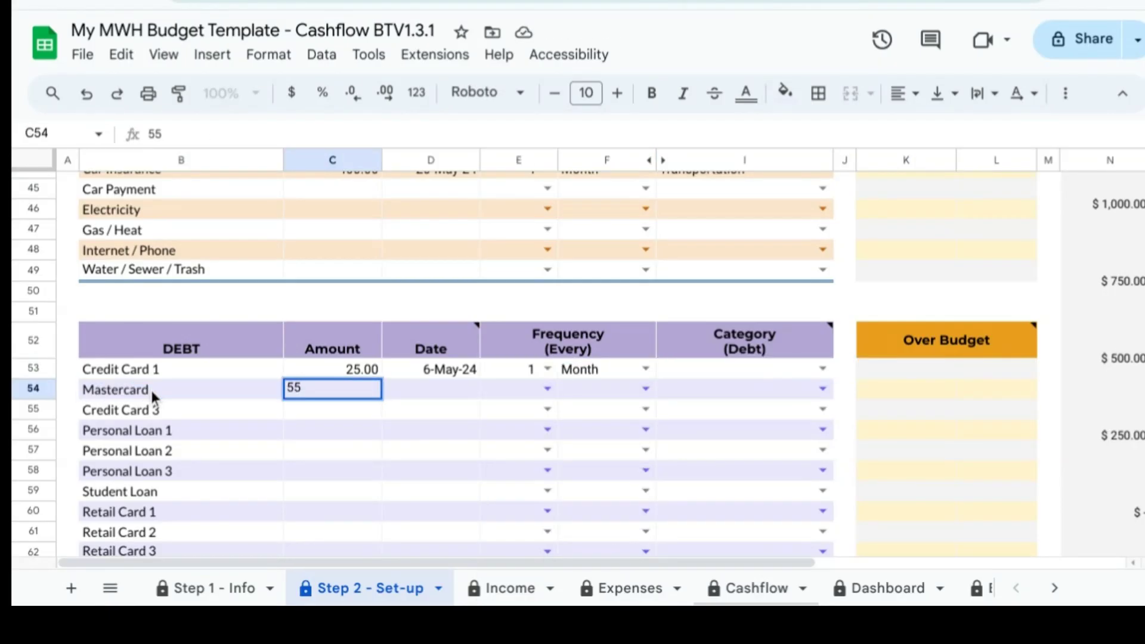
key("Tab")
type("5/1")
key("Tab")
Set the frequency of the Mastercard debt to every 1 Month
type("1")
key("Tab")
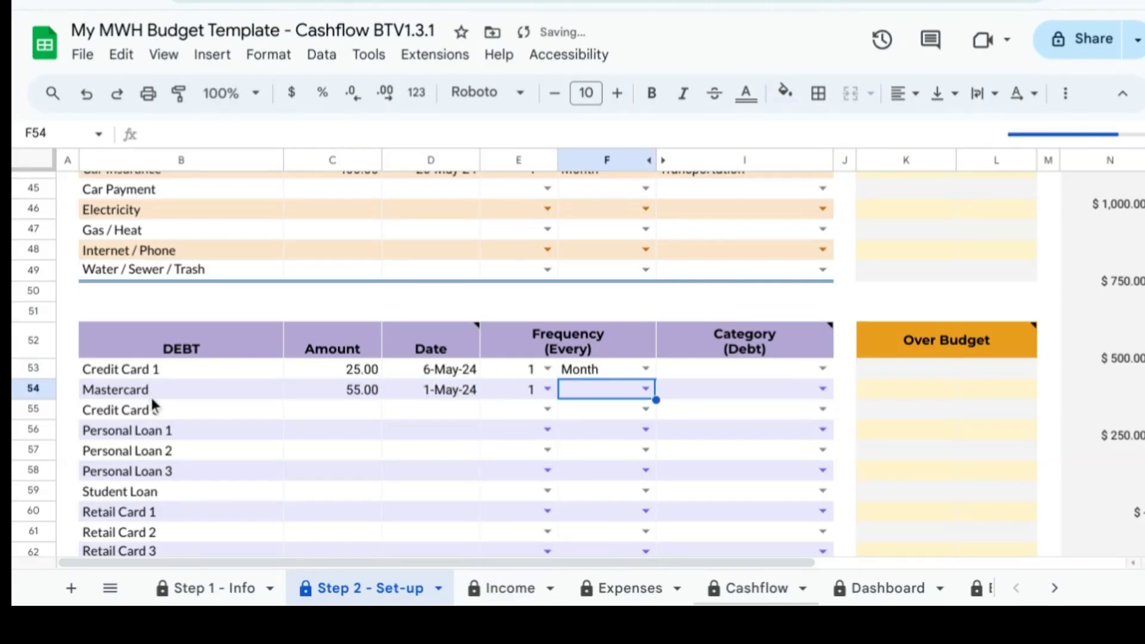
type("Mo")
left_click(597, 411)
left_click(370, 415)
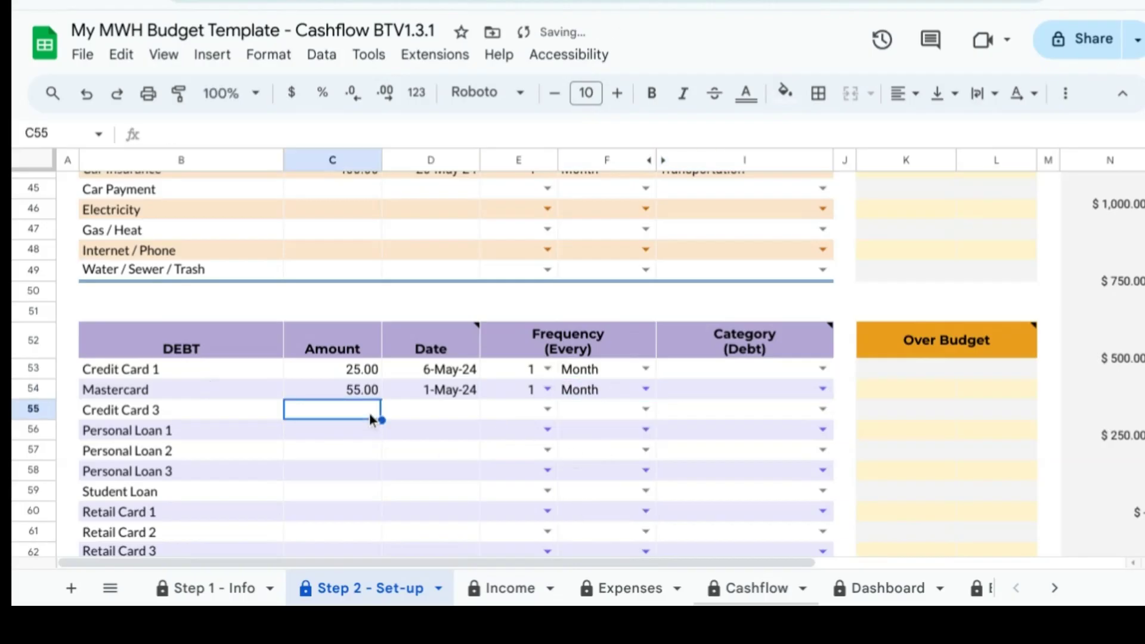
Rename the Credit Card 3 debt as VISA and enter an amount of 30 dated May 11, 2024
left_click(167, 408)
type("VISA")
key("Tab")
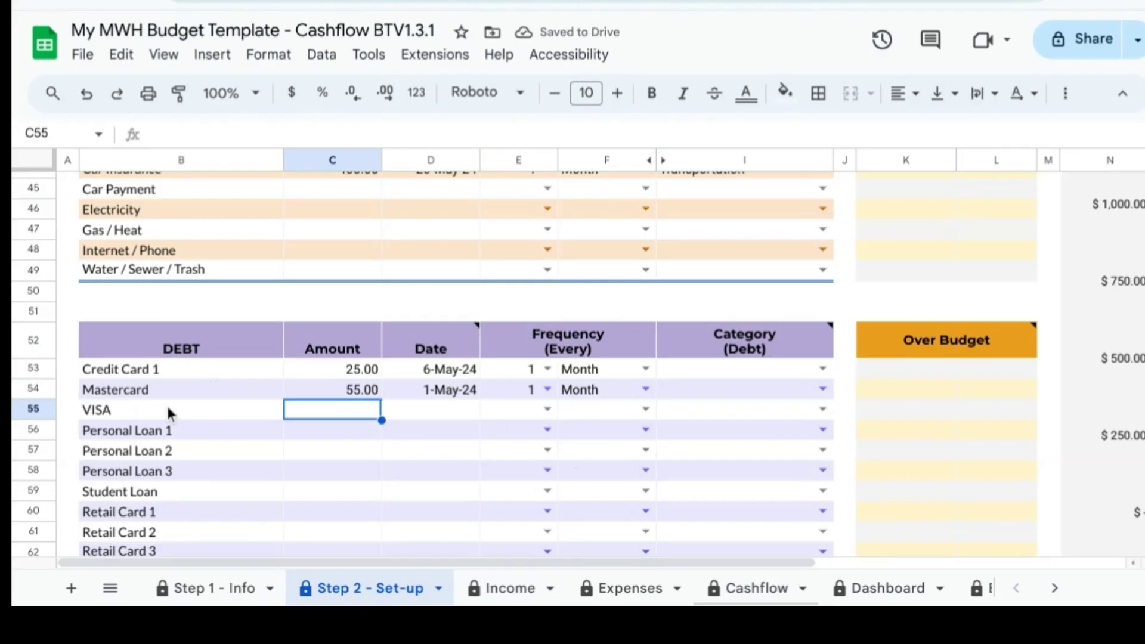
type("30")
key("Tab")
type("5/11")
key("Tab")
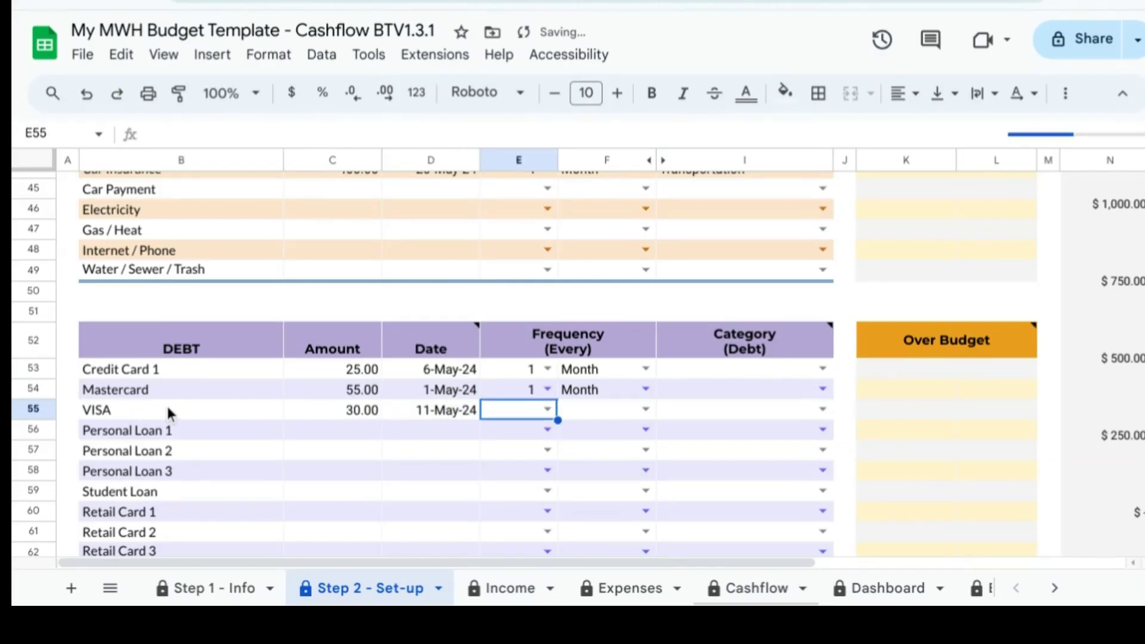
Set the frequency of the VISA debt to every 1 Month
type("1")
key("Tab")
type("Month")
key("Tab")
left_click(109, 433)
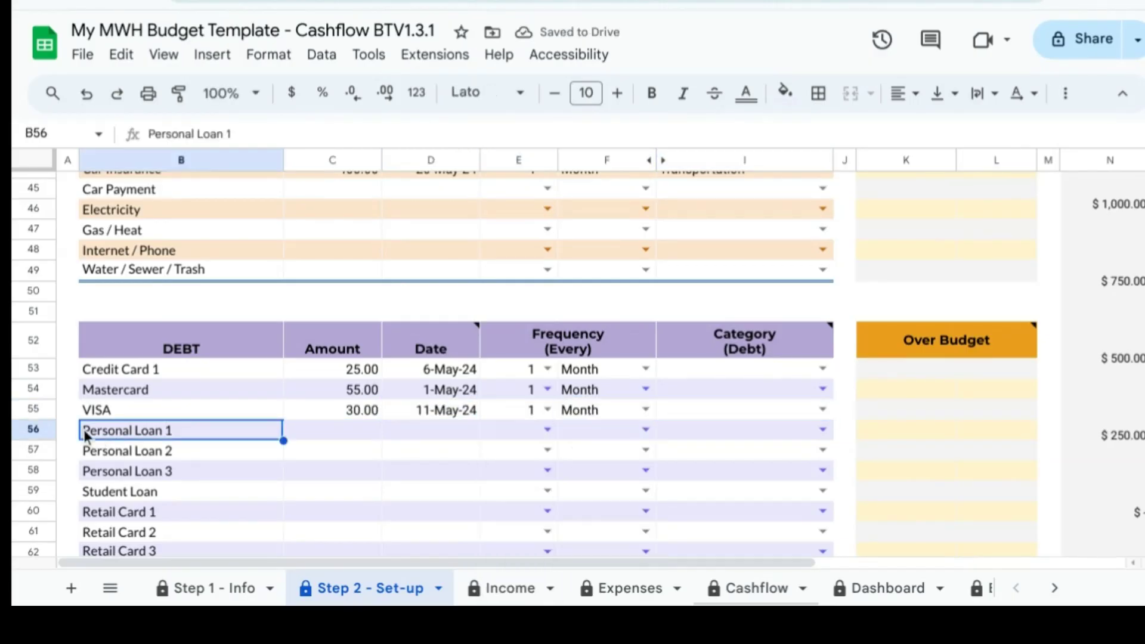
Rename the Personal Loan 1 debt as Line of Credit and enter an amount of 25 dated May 24, 2024
type("Line of Credit")
key("Tab")
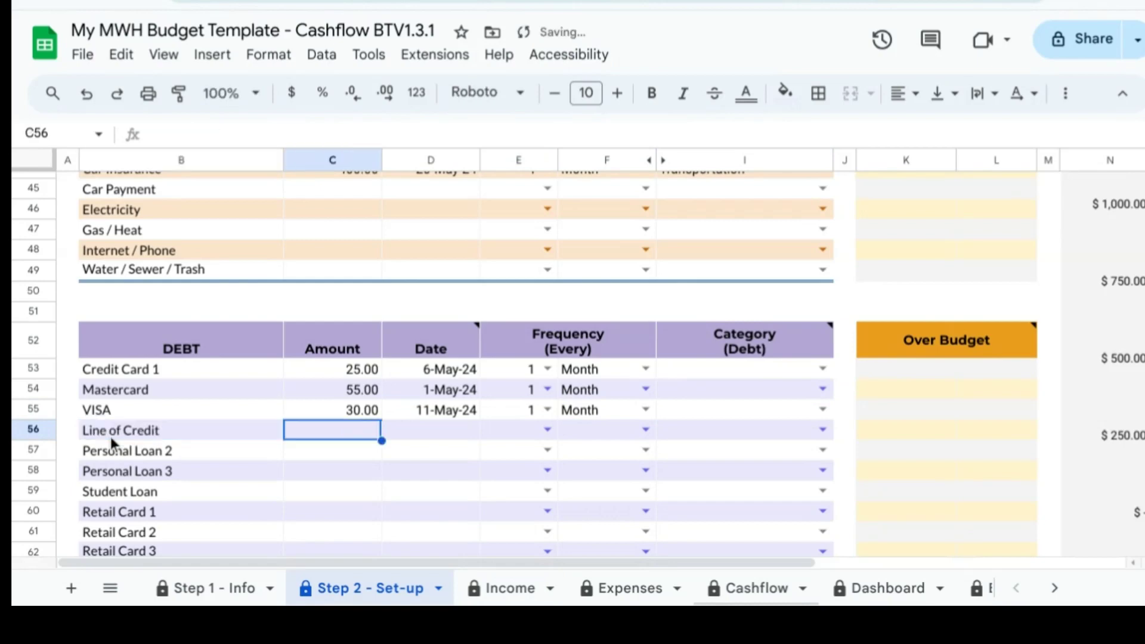
type("25")
key("Tab")
type("5/")
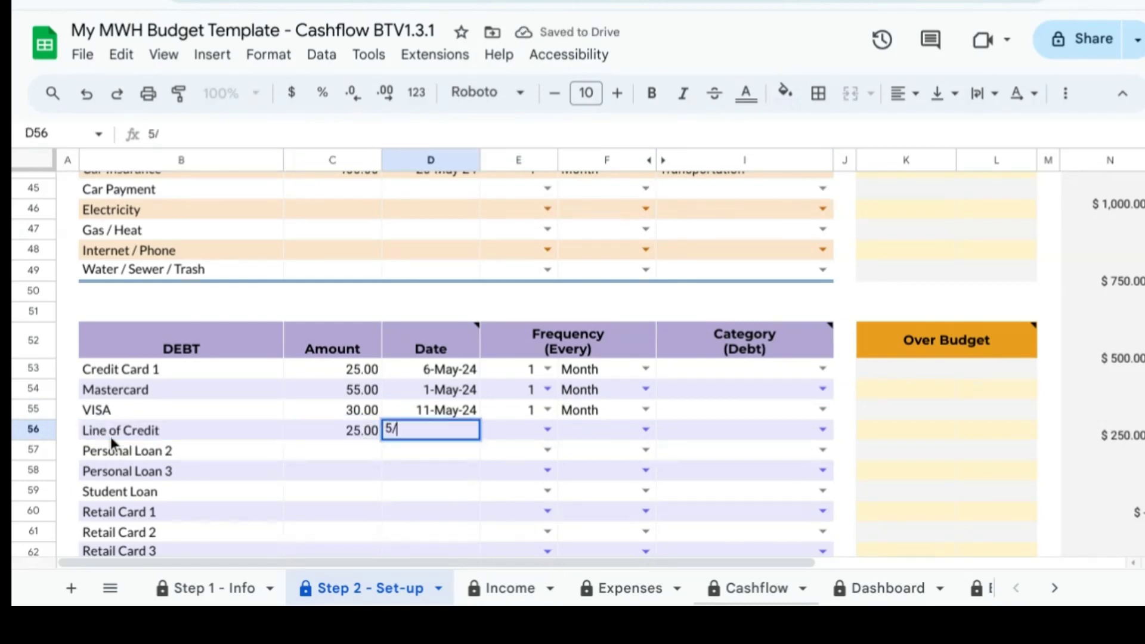
type("24")
key("Tab")
Set the frequency of the 25.00 Line of Credit debt to every 1 Month
type("1")
key("Tab")
type("Month")
key("Tab")
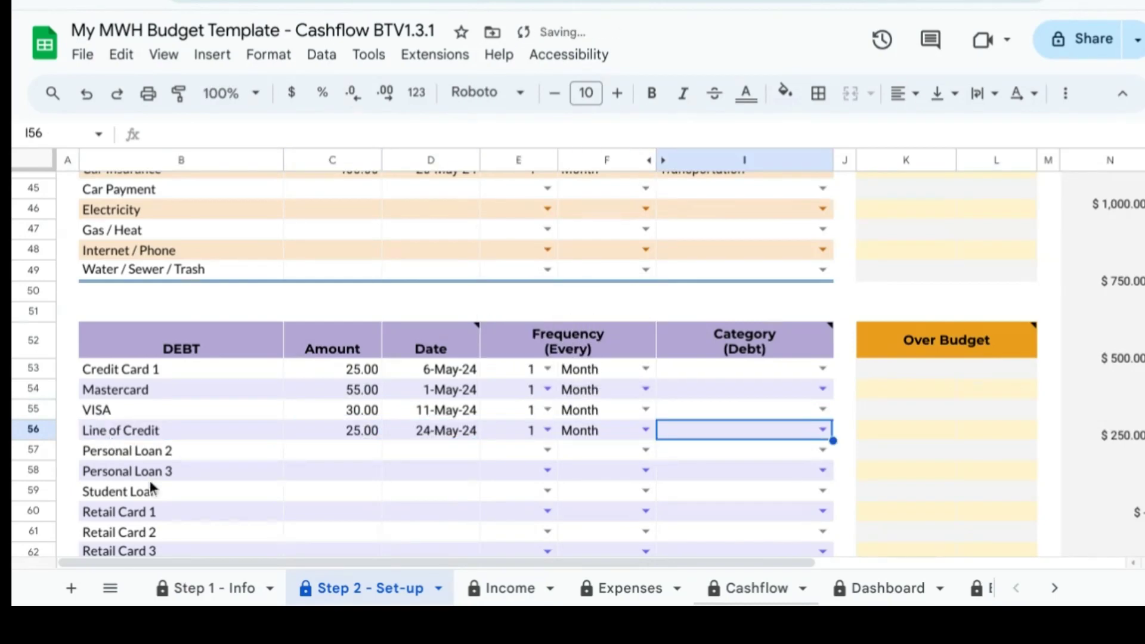
Rename the Personal Loan 2 debt as Line of Credit and enter an amount of 15 dated May 2, 2024
key("Return")
type("Line of Credit")
key("Tab")
type("1")
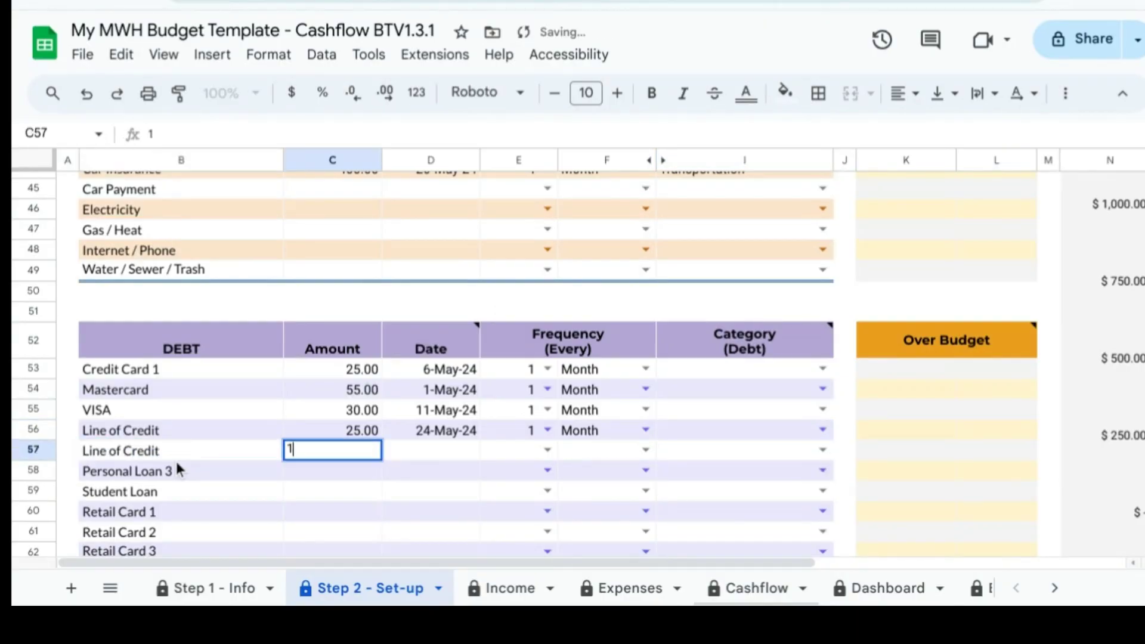
type("5")
key("Tab")
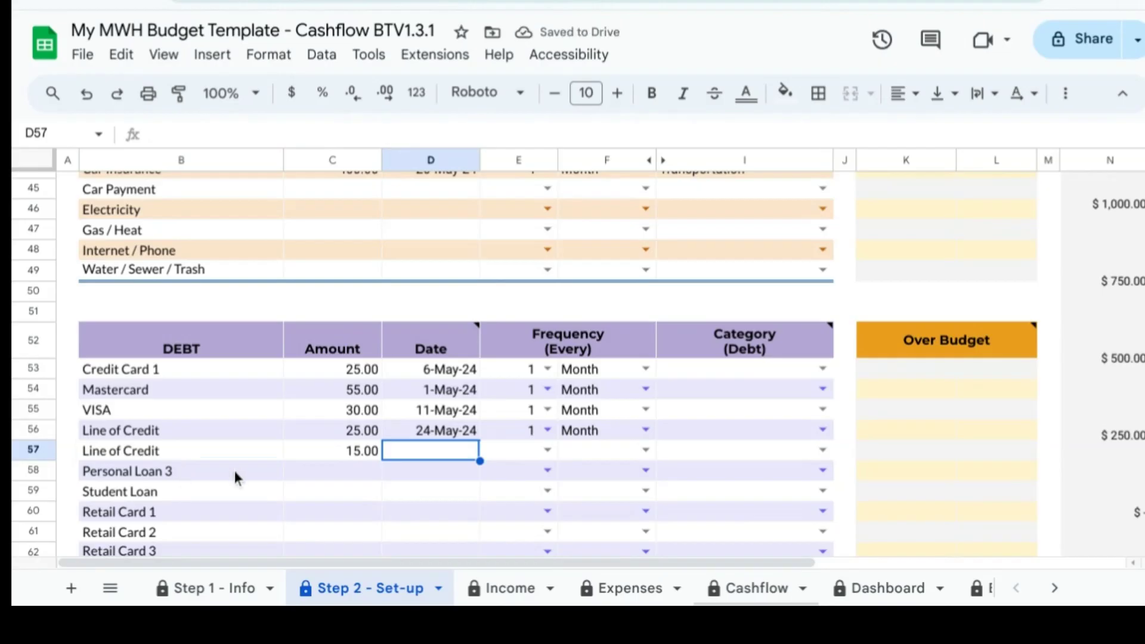
key("Return")
left_click(478, 274)
left_click(478, 274)
left_click(478, 274)
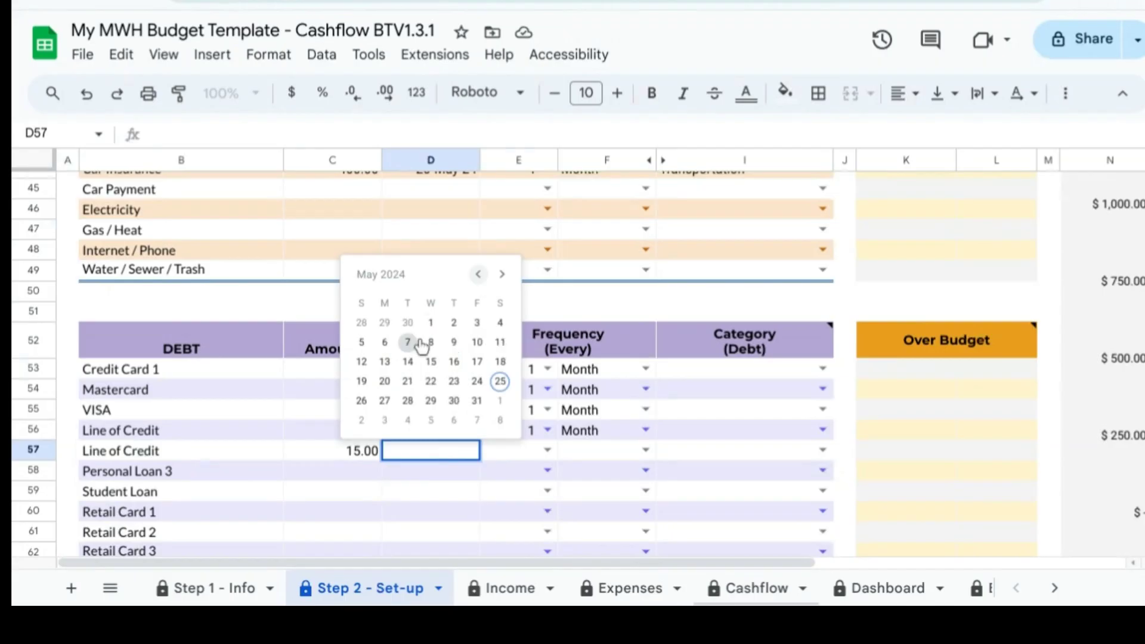
left_click(454, 322)
Set the frequency of the 15.00 Line of Credit debt to every 1 Month
left_click(514, 457)
left_click(513, 463)
left_click(645, 450)
left_click(605, 406)
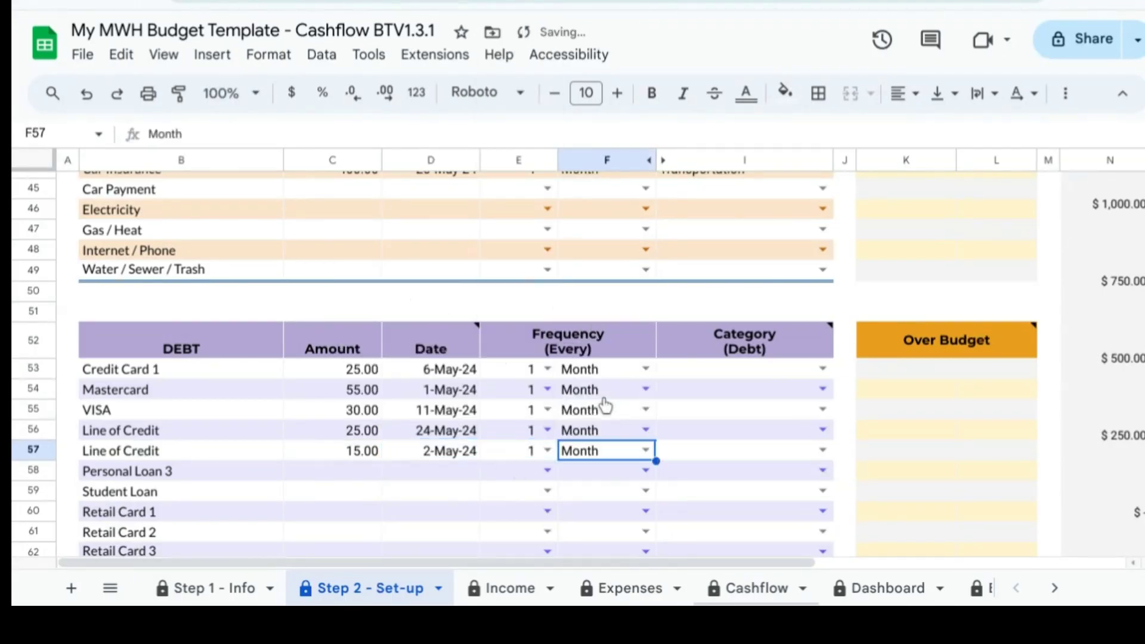
Rename the Personal Loan 3 debt as Loan and enter an amount of 200 dated May 15, 2024
left_click(184, 476)
type("Loan")
key("Tab")
type("200")
key("Tab")
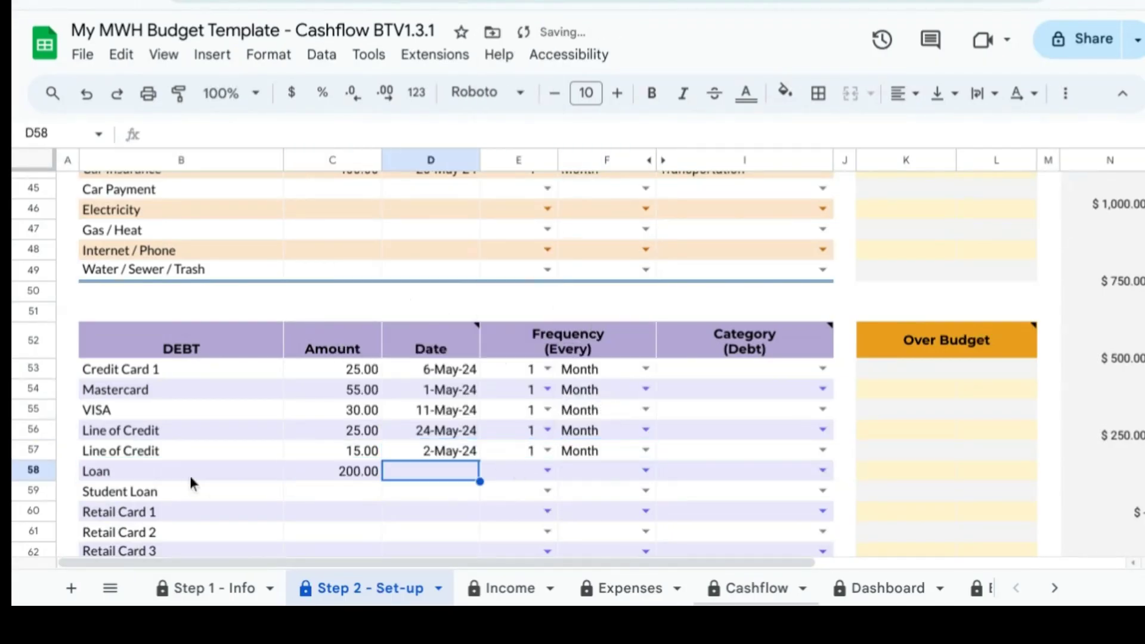
type("5/15")
key("Tab")
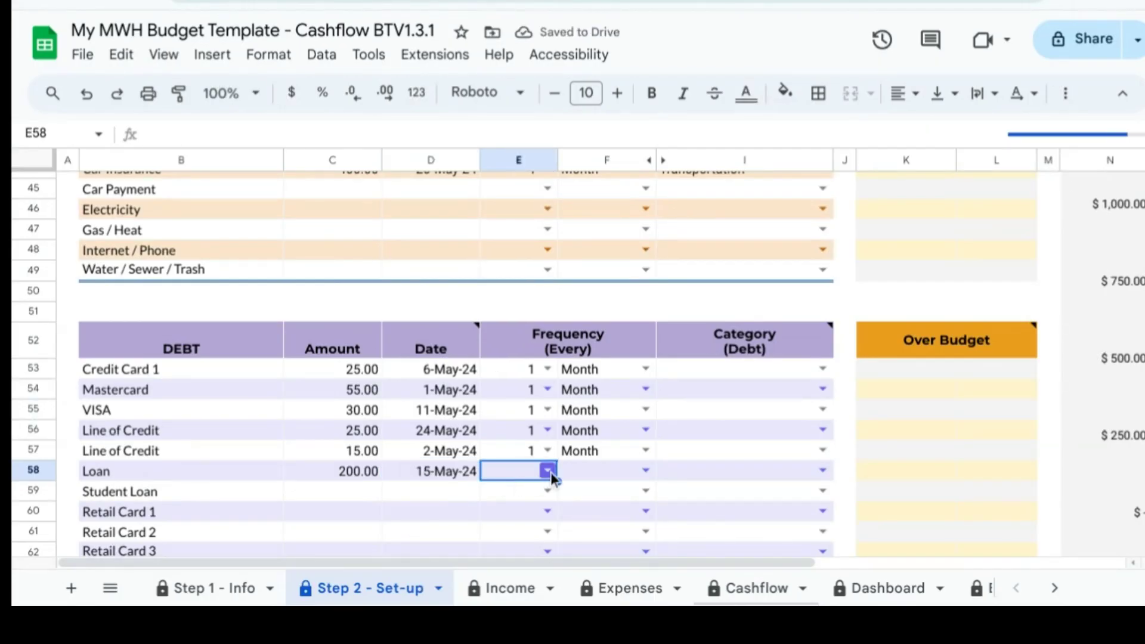
Set the frequency of the Loan debt to every 1 Month
left_click(547, 471)
left_click(530, 465)
left_click(645, 472)
left_click(602, 414)
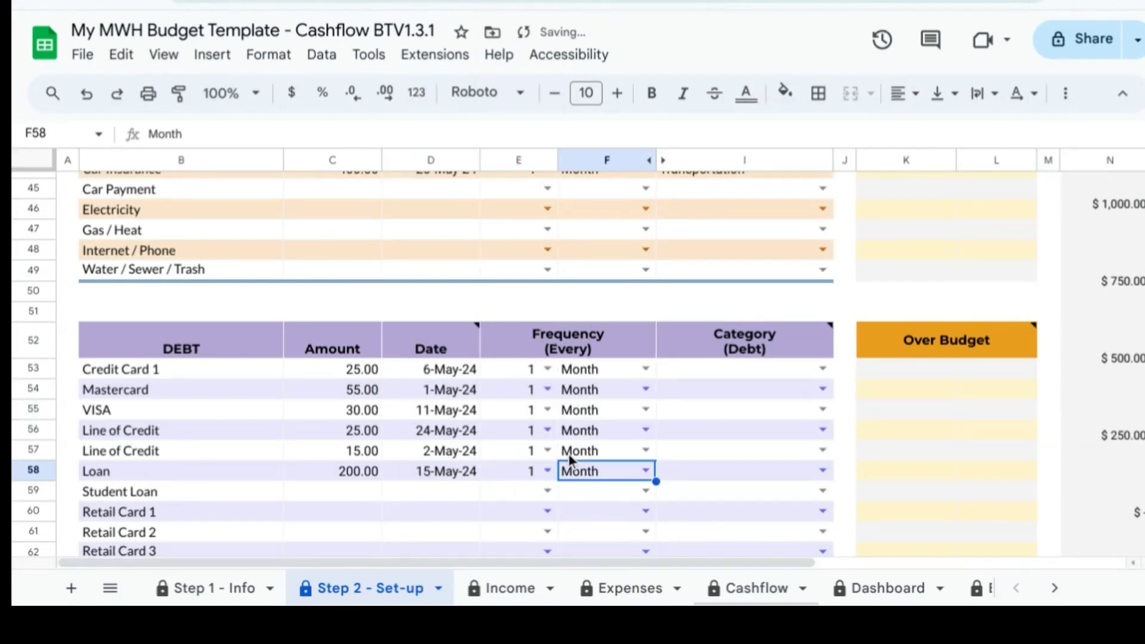
Number the two Line of Credit debts in order as Line of Credit 1 and Line of Credit 2
double_click(174, 429)
type("1")
double_click(214, 451)
type("2")
key("Tab")
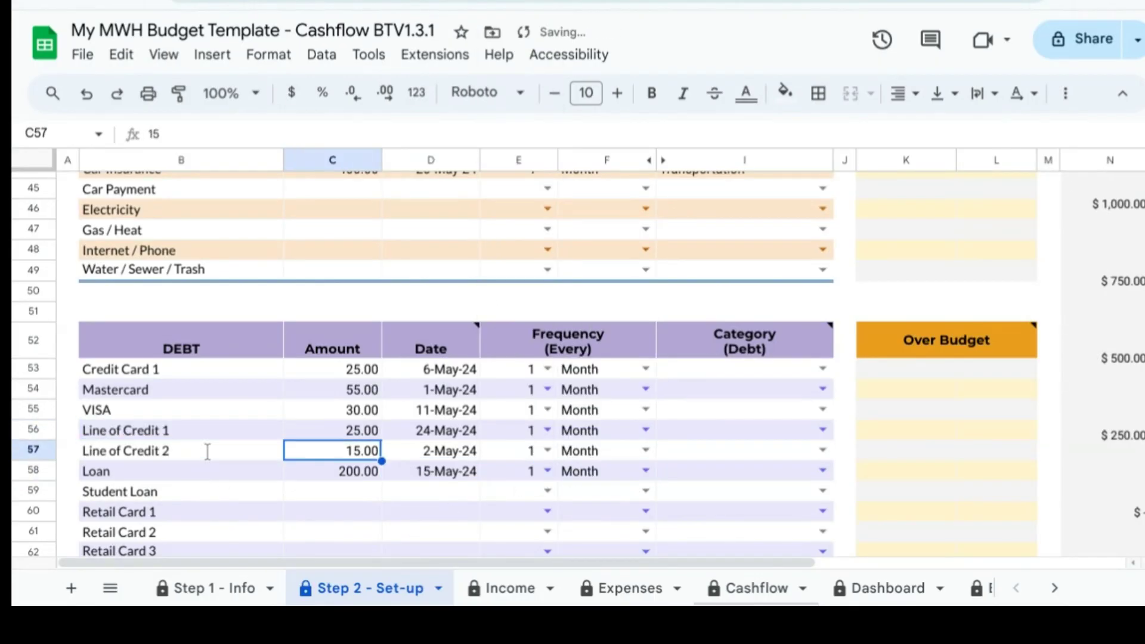
Enter an amount of 100 dated May 31, 2024 for Dining / Eating Out under Discretionary Expenses
scroll(203, 453, "down", 5)
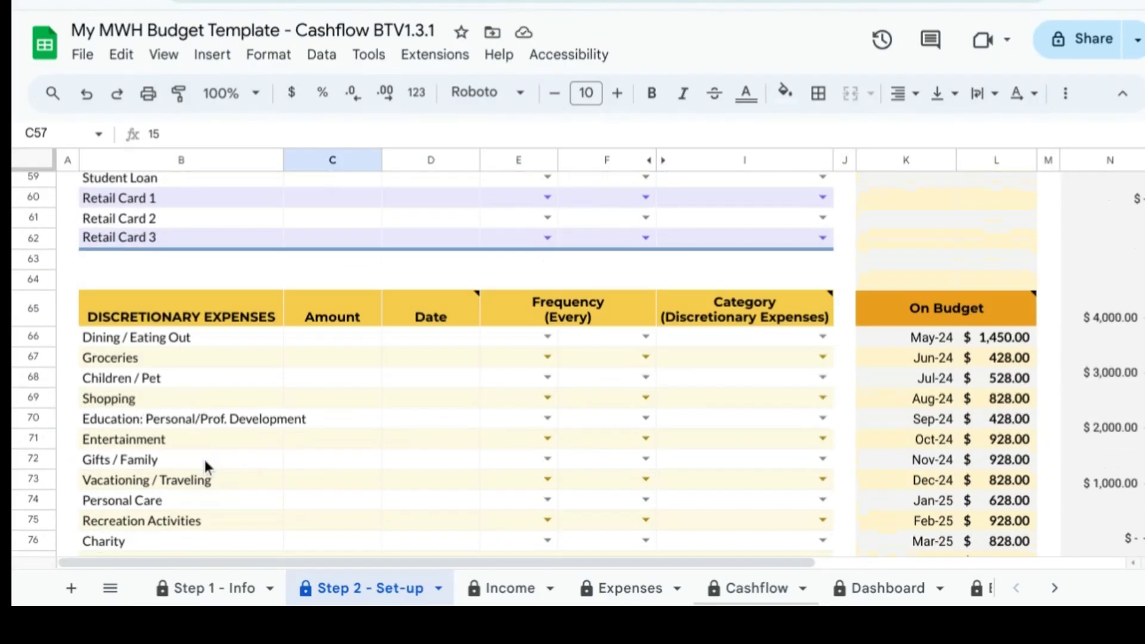
left_click(317, 345)
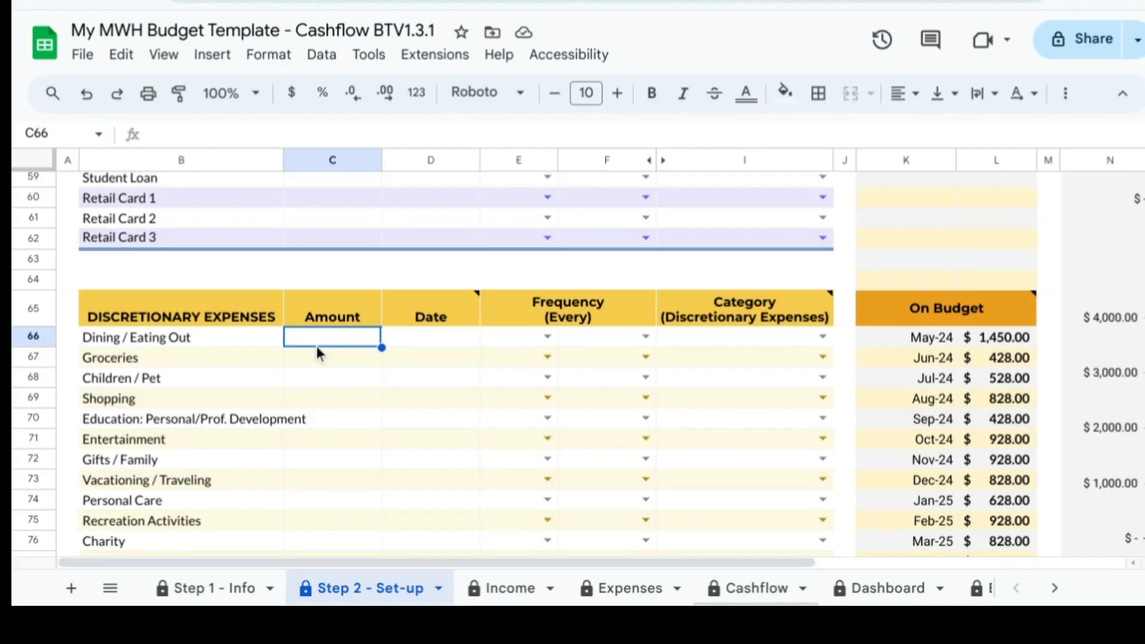
type("100")
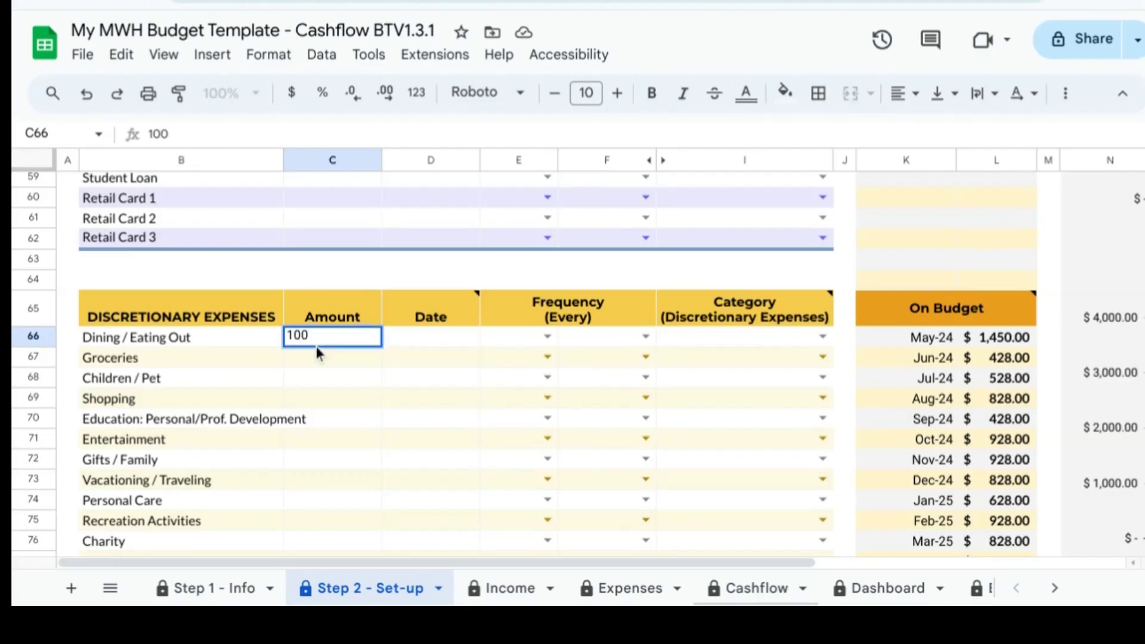
key("Tab")
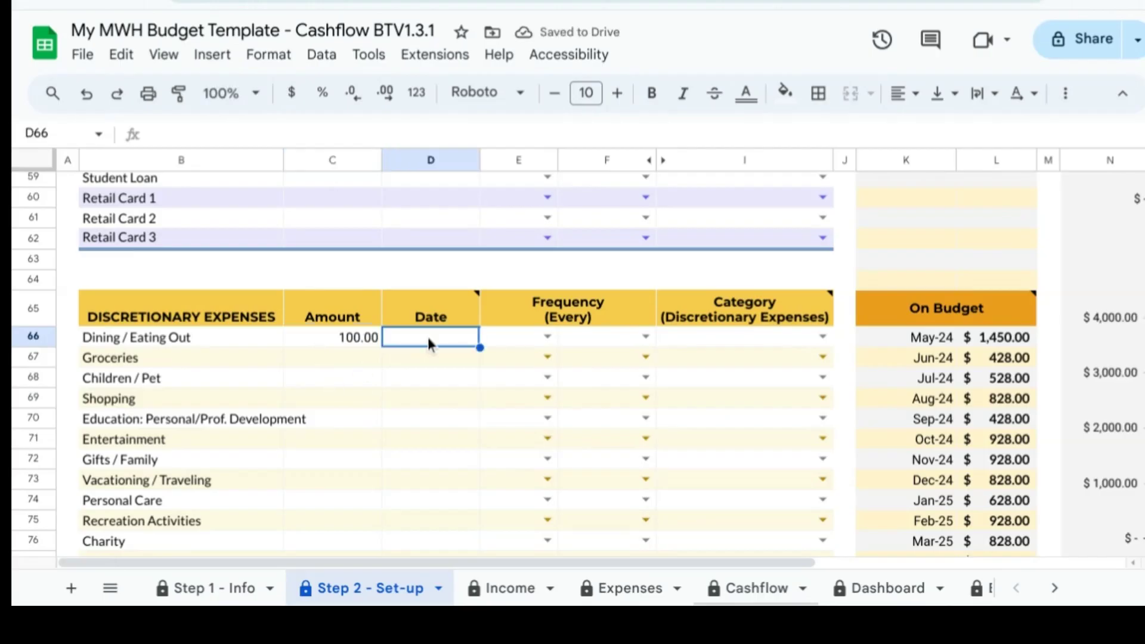
double_click(428, 338)
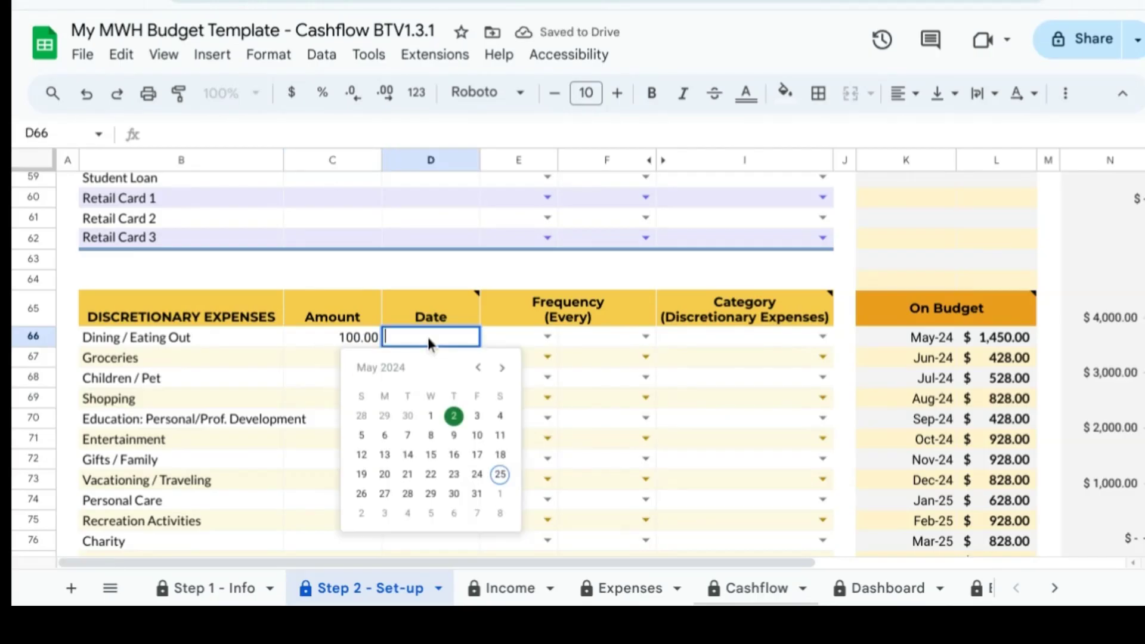
left_click(477, 494)
key("Tab")
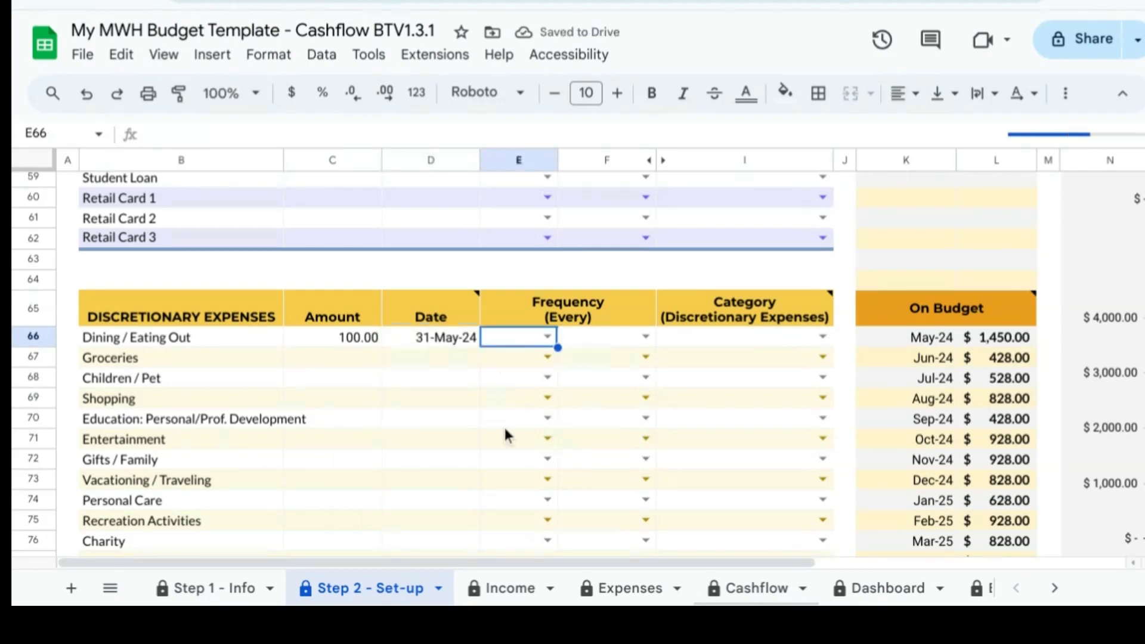
Set the Dining / Eating Out expense to every 1 Month with the category Life / Variable
type("1")
key("Tab")
type("Mont")
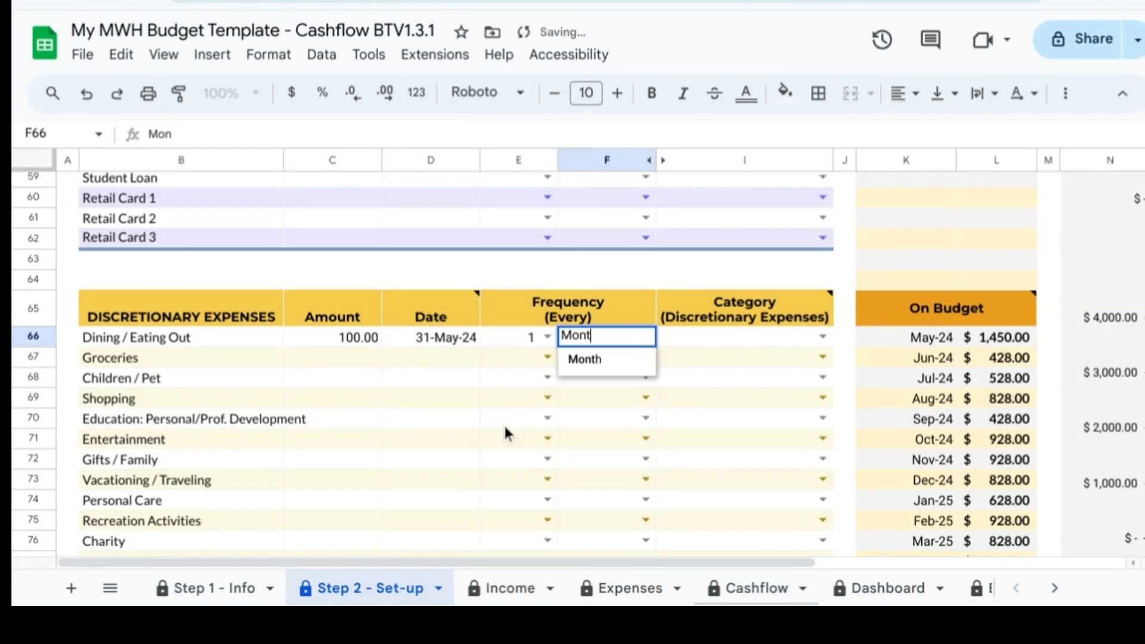
key("Tab")
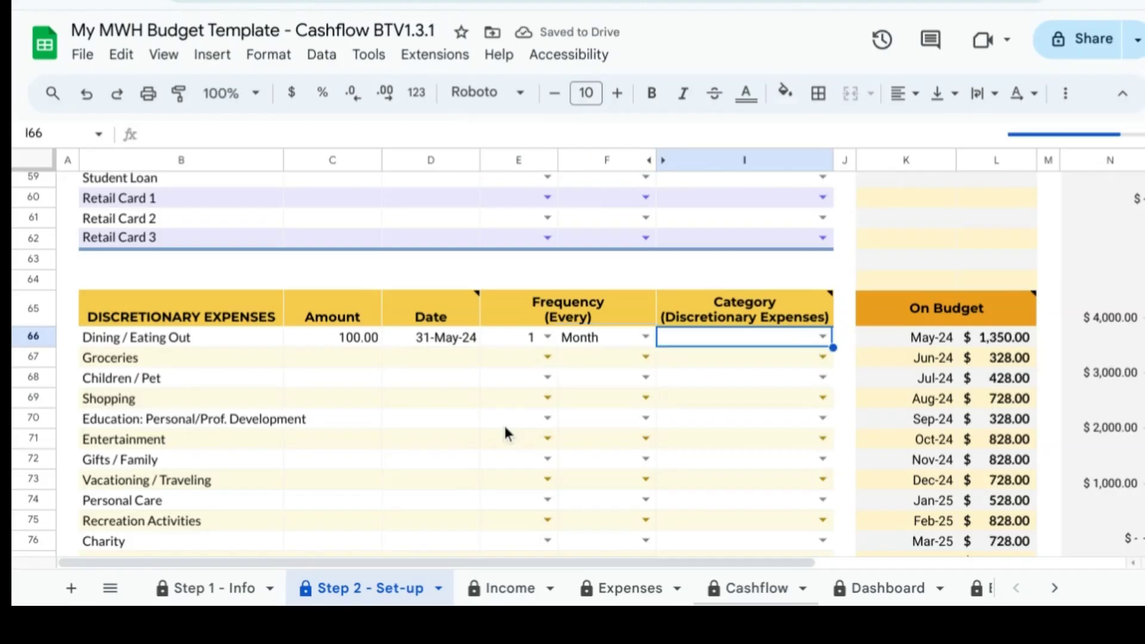
type("Life")
left_click(696, 355)
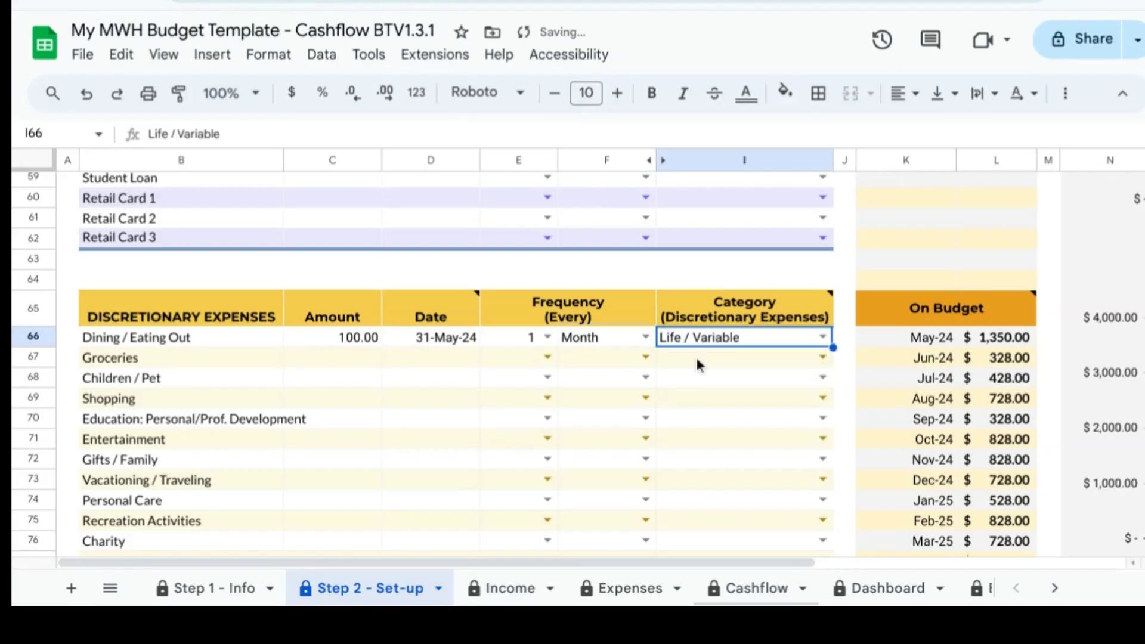
Enter an amount of 100 dated May 11, 2024 for the Personal Care discretionary expense
left_click(170, 506)
key("Tab")
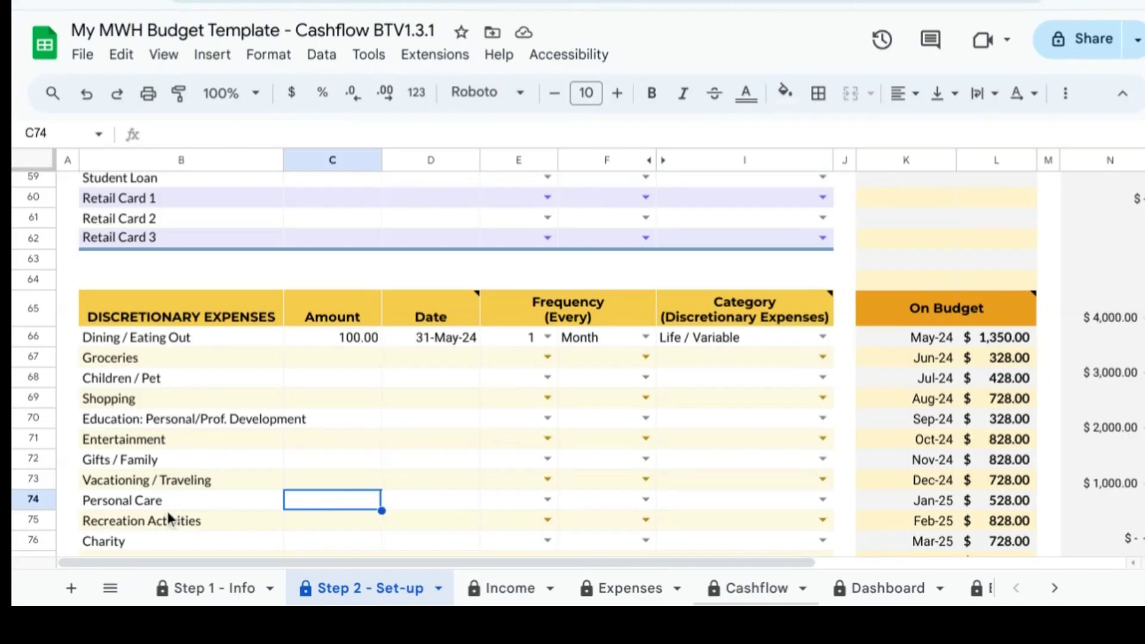
type("100")
key("Tab")
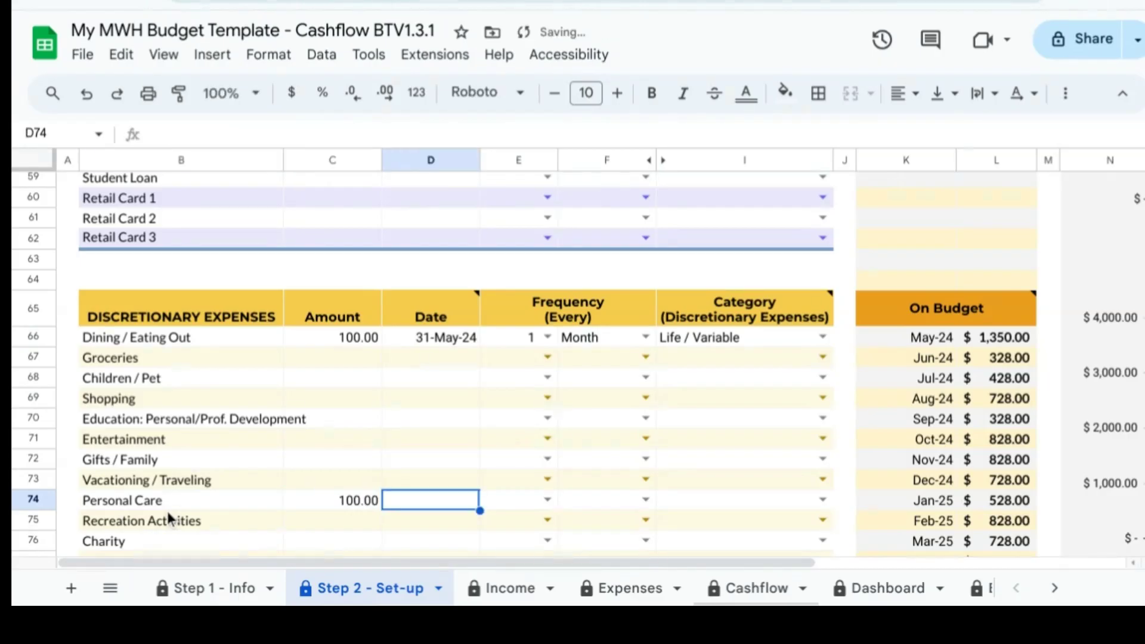
type("5/11")
key("Tab")
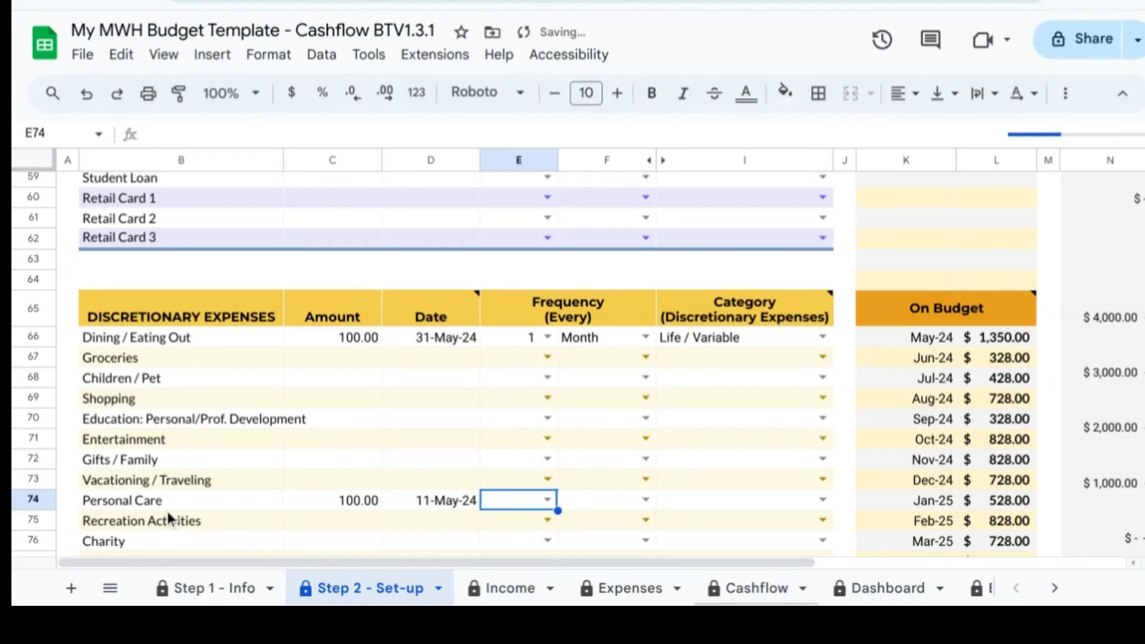
Set the Personal Care expense to every 6 week with the category Life / Variable
type("6")
key("Tab")
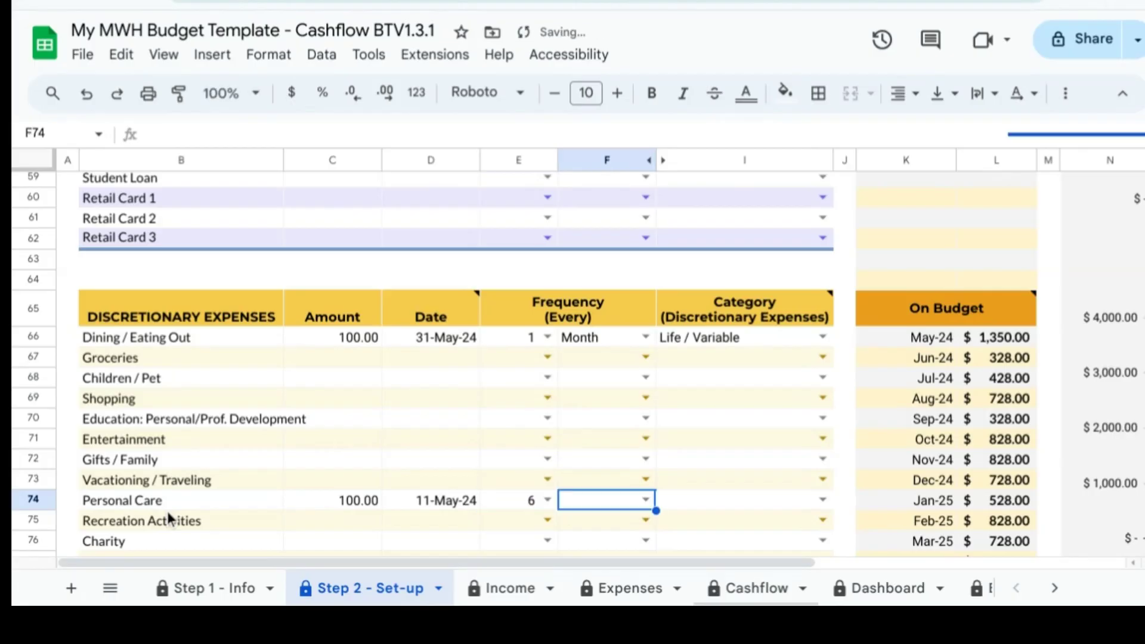
type("weeks")
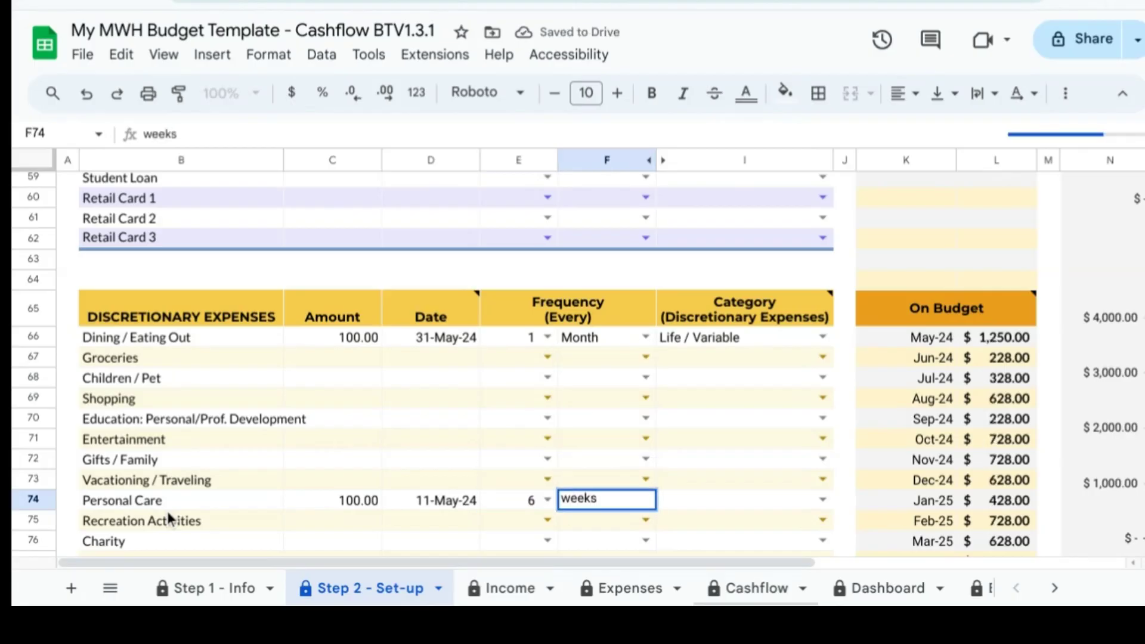
key("Tab")
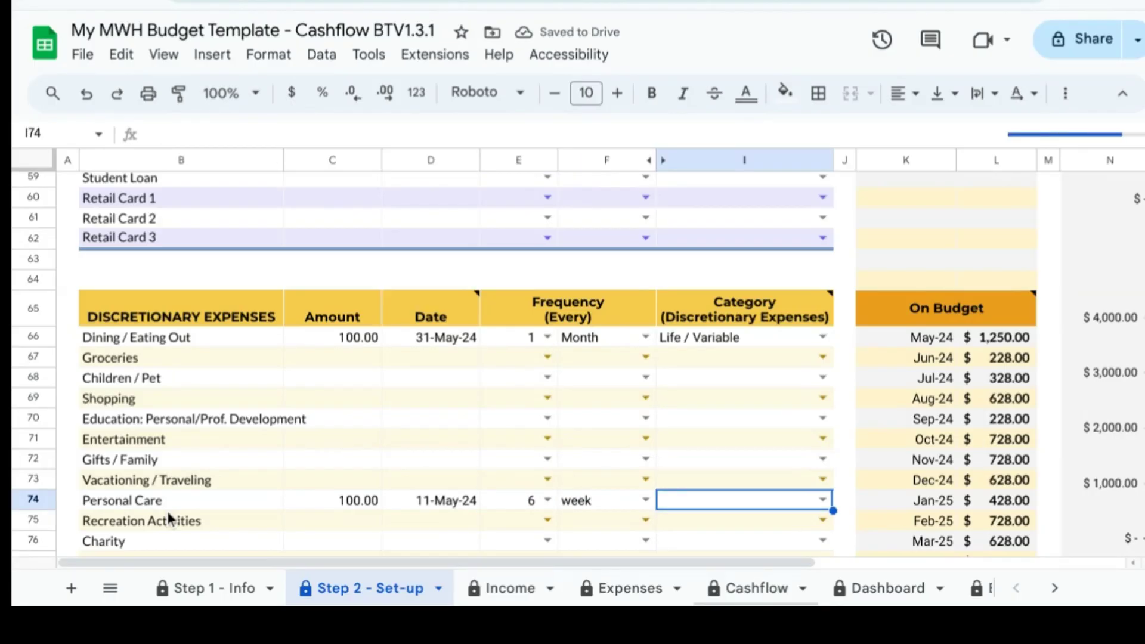
type("Life")
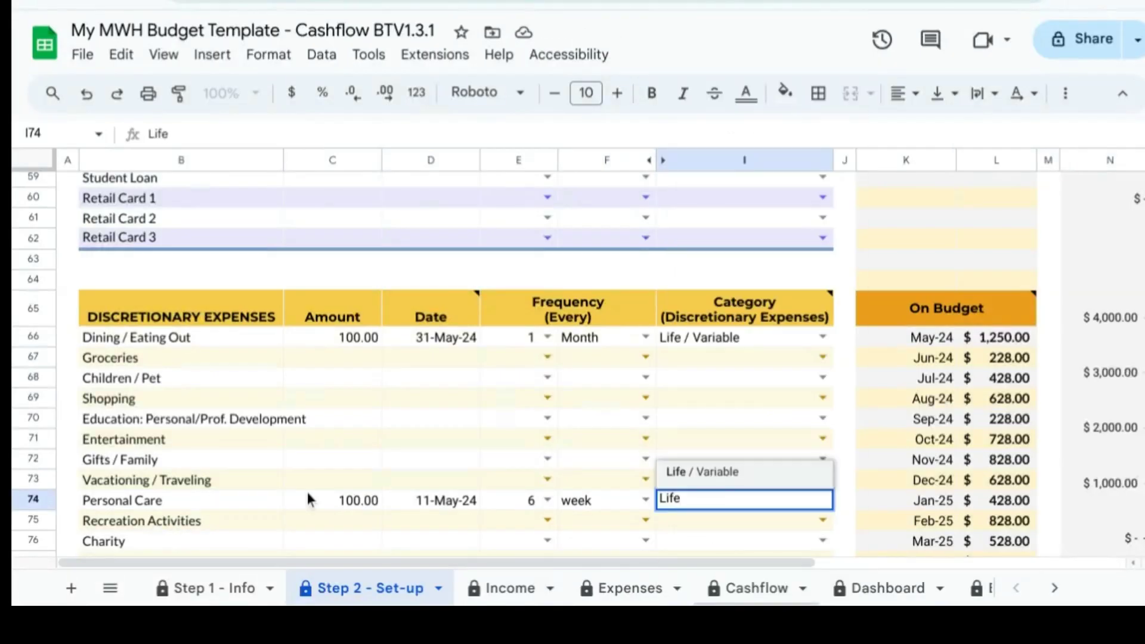
key("Return")
Enter an amount of 55 dated May 10, 2024 for the Fuel / Fares discretionary expense
scroll(123, 523, "down", 3)
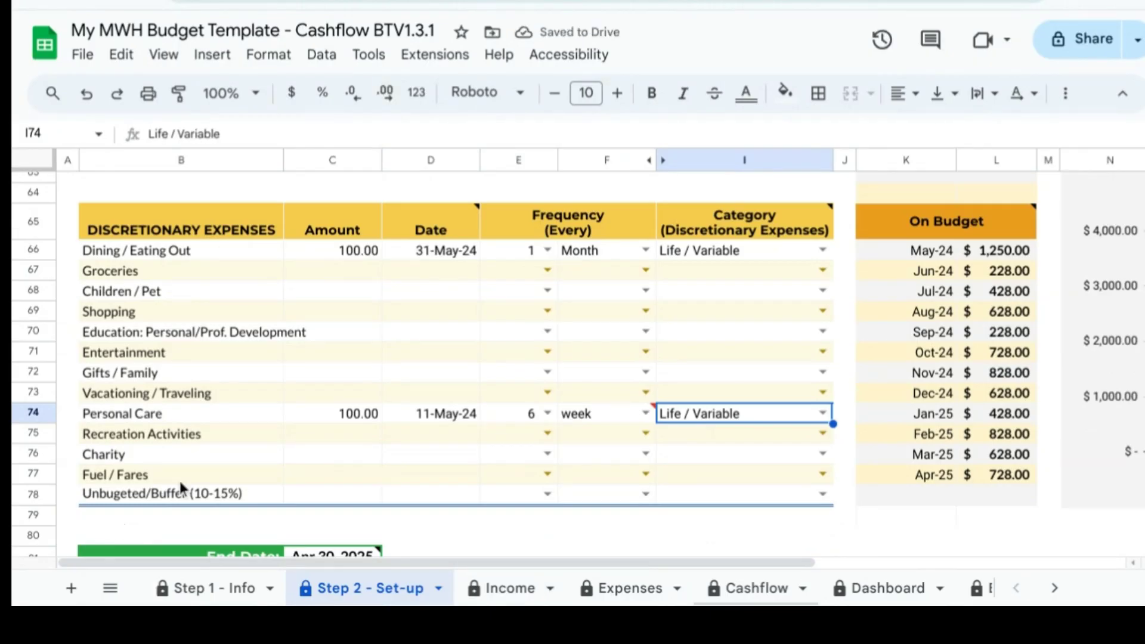
left_click(364, 481)
type("55")
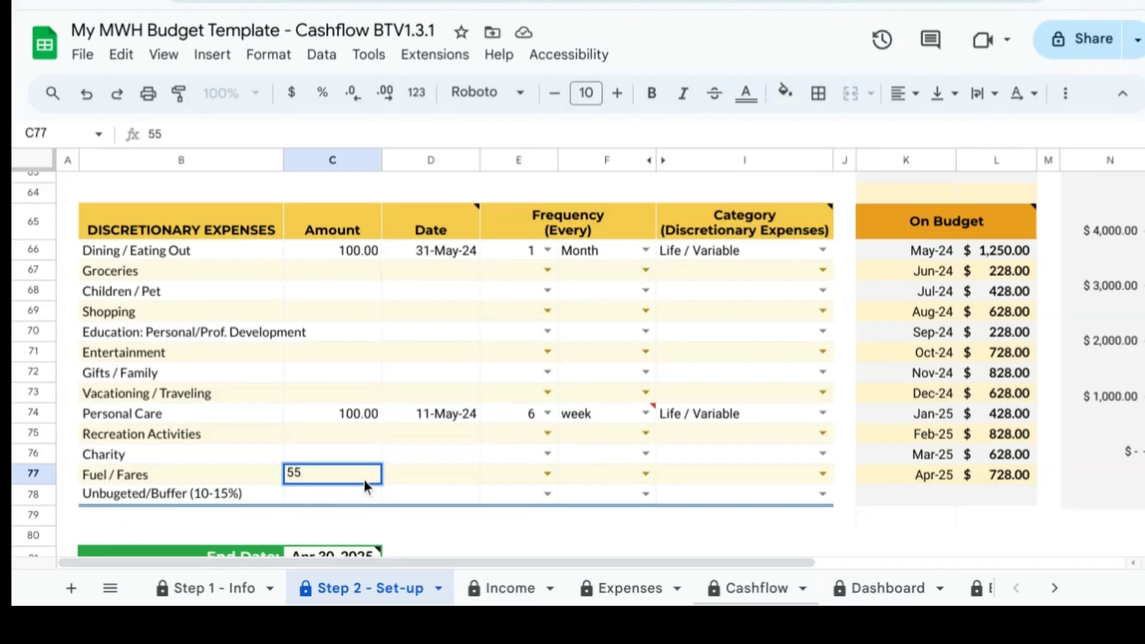
key("Tab")
double_click(469, 474)
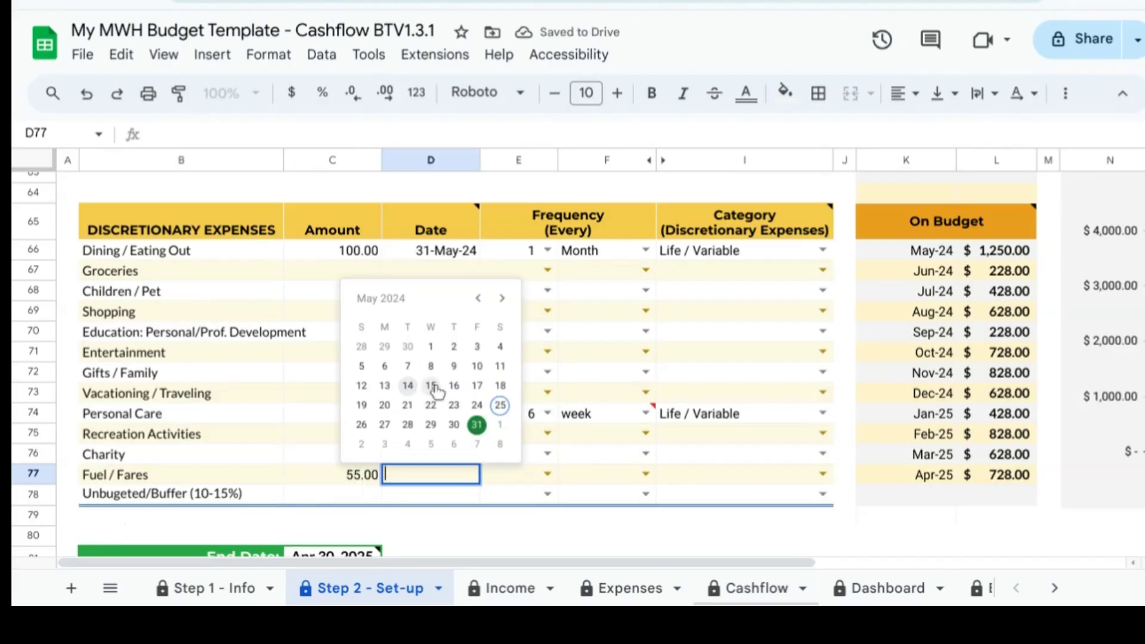
left_click(477, 366)
Set the Fuel / Fares expense to every 2 Week with the category Transportation
left_click(542, 473)
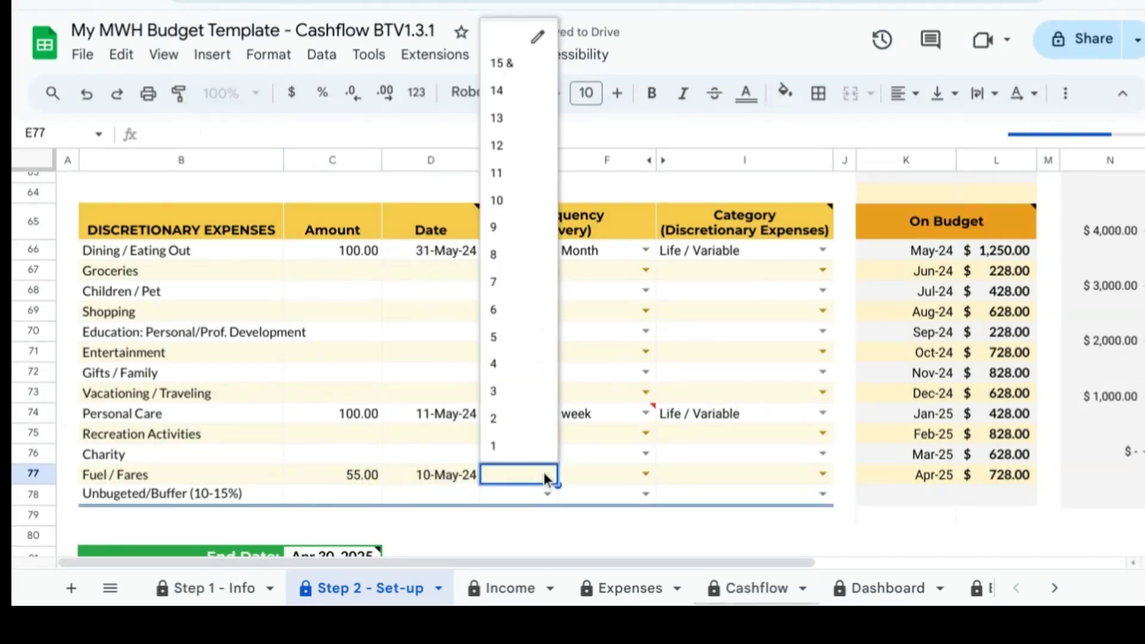
left_click(495, 420)
left_click(640, 475)
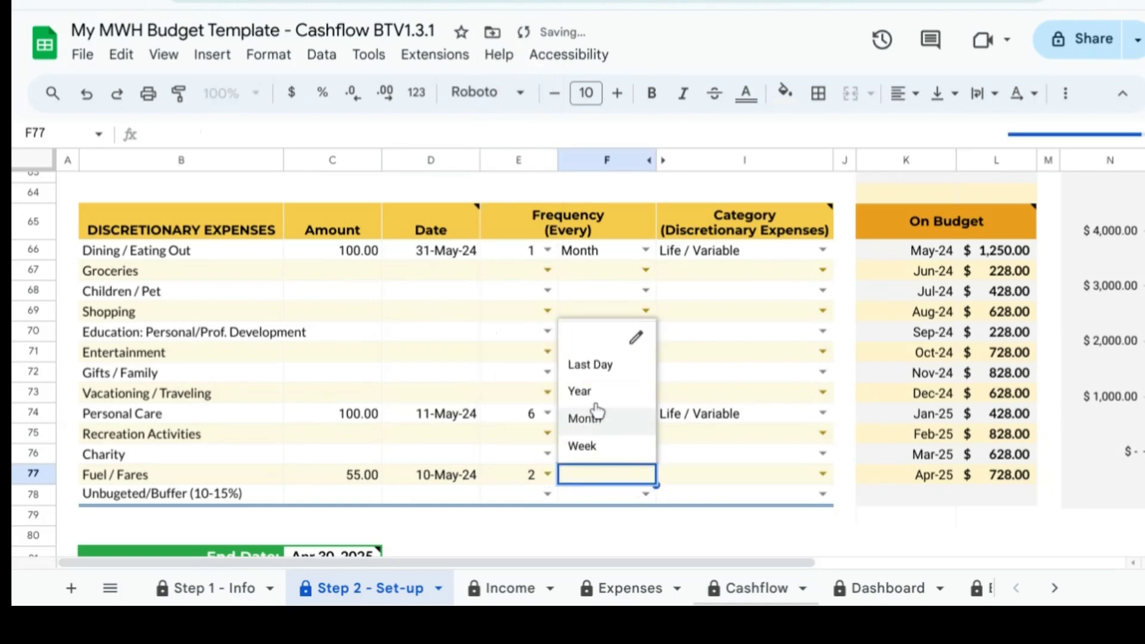
left_click(585, 447)
left_click(776, 480)
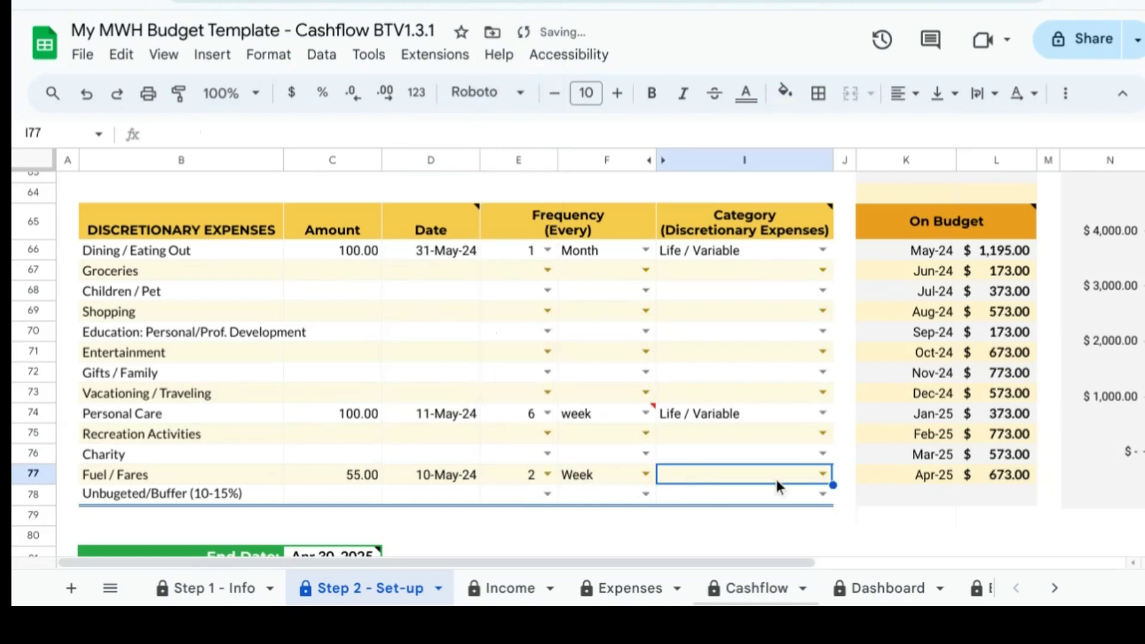
left_click(822, 474)
left_click(745, 54)
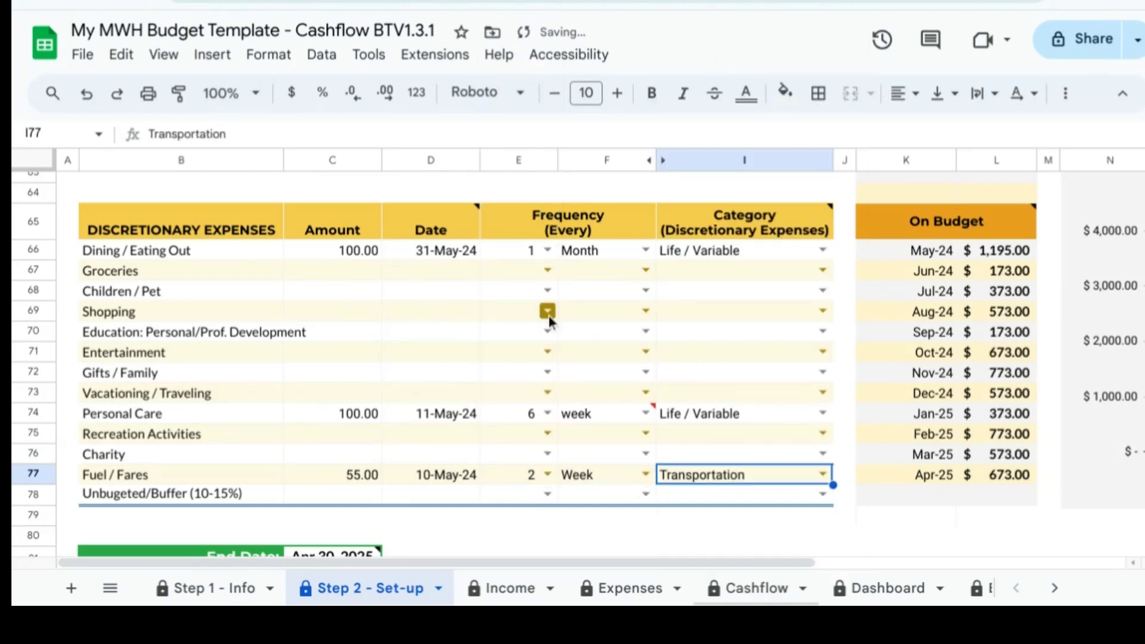
Correct the Personal Care expense's frequency unit to the listed option Week
left_click(645, 413)
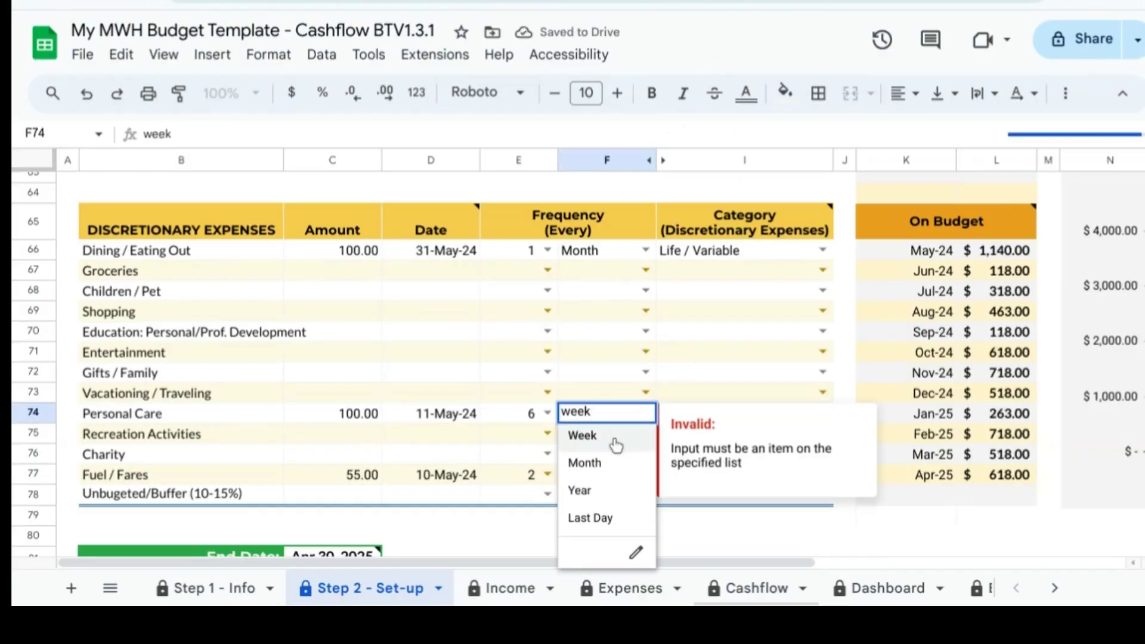
left_click(616, 445)
left_click(575, 452)
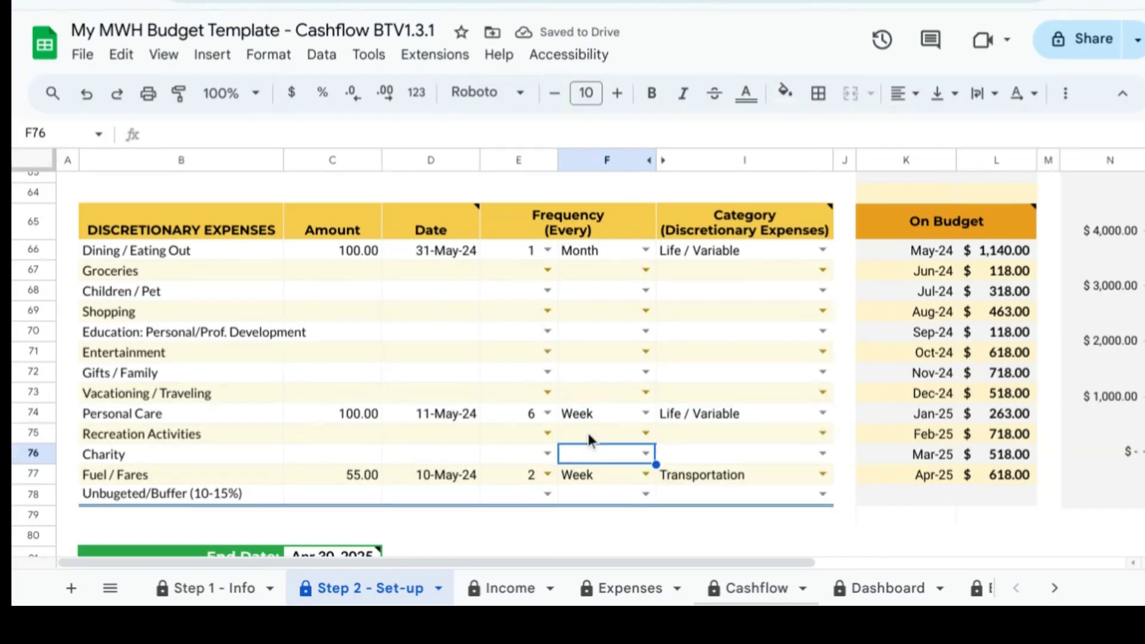
scroll(607, 459, "down", 1)
scroll(607, 459, "up", 2)
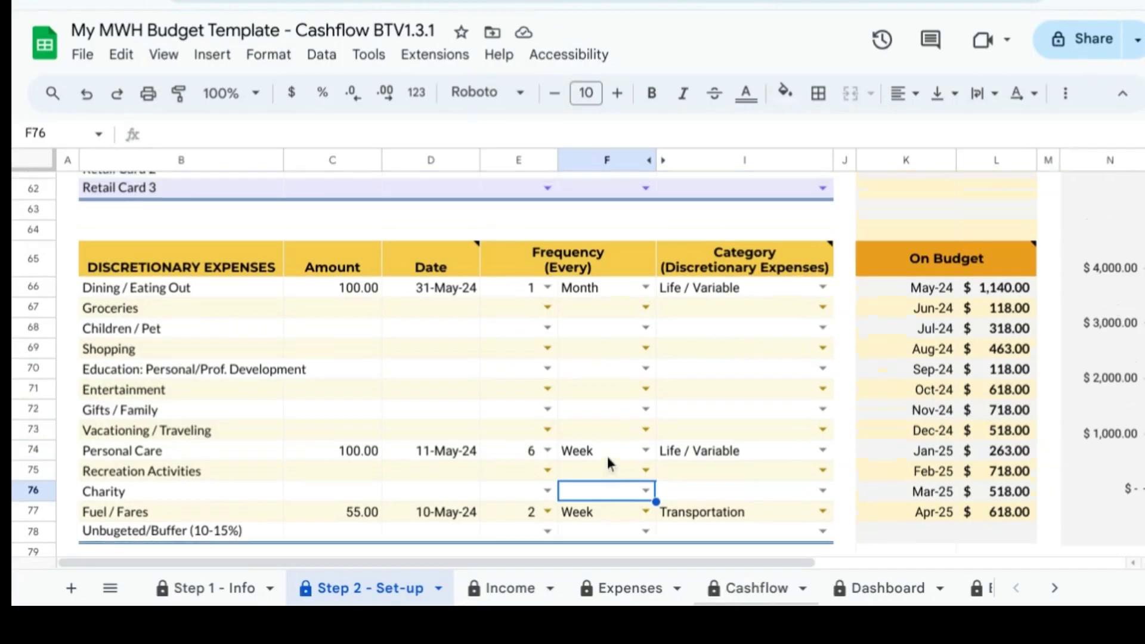
scroll(607, 457, "up", 2)
Set the budget's End Date below the discretionary expenses to 12/31/2025
scroll(608, 456, "down", 5)
left_click(344, 472)
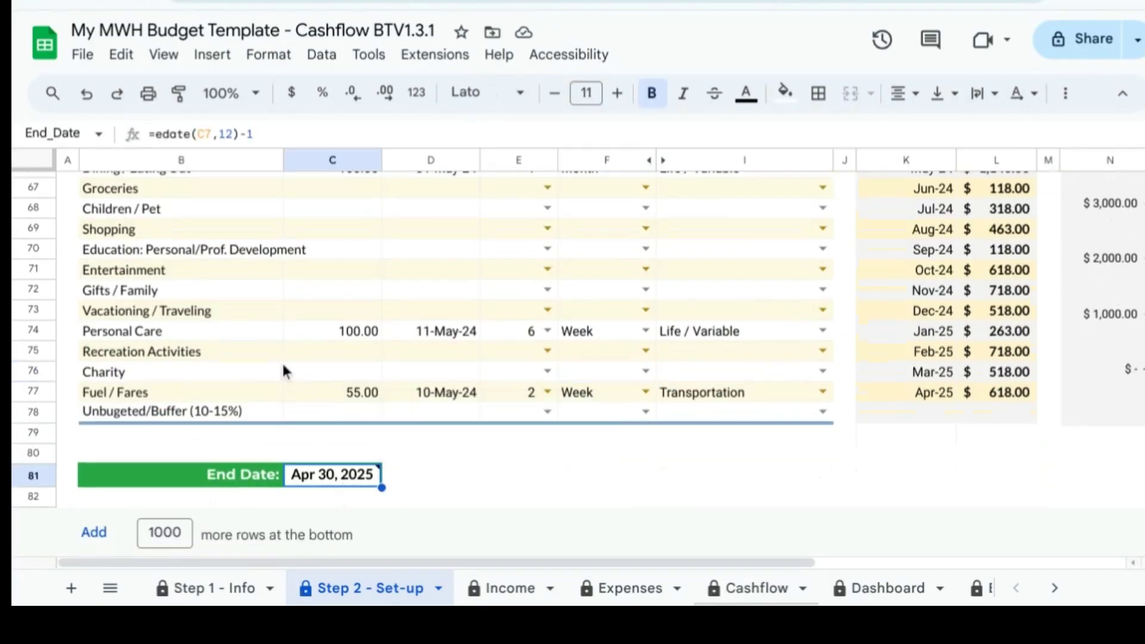
type("4/30")
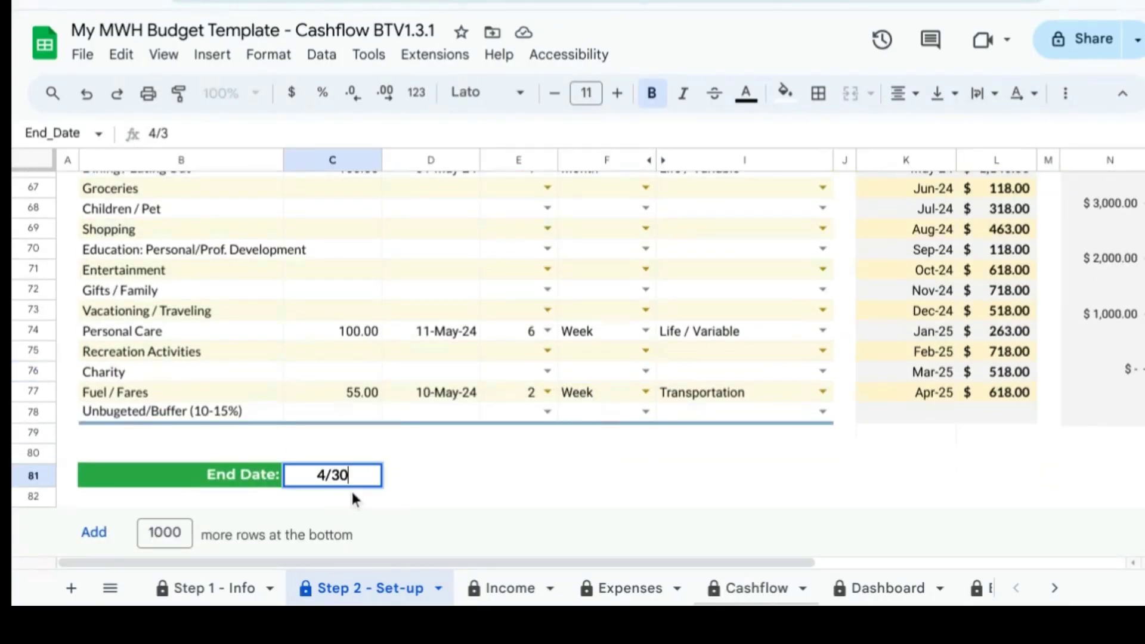
type("12/")
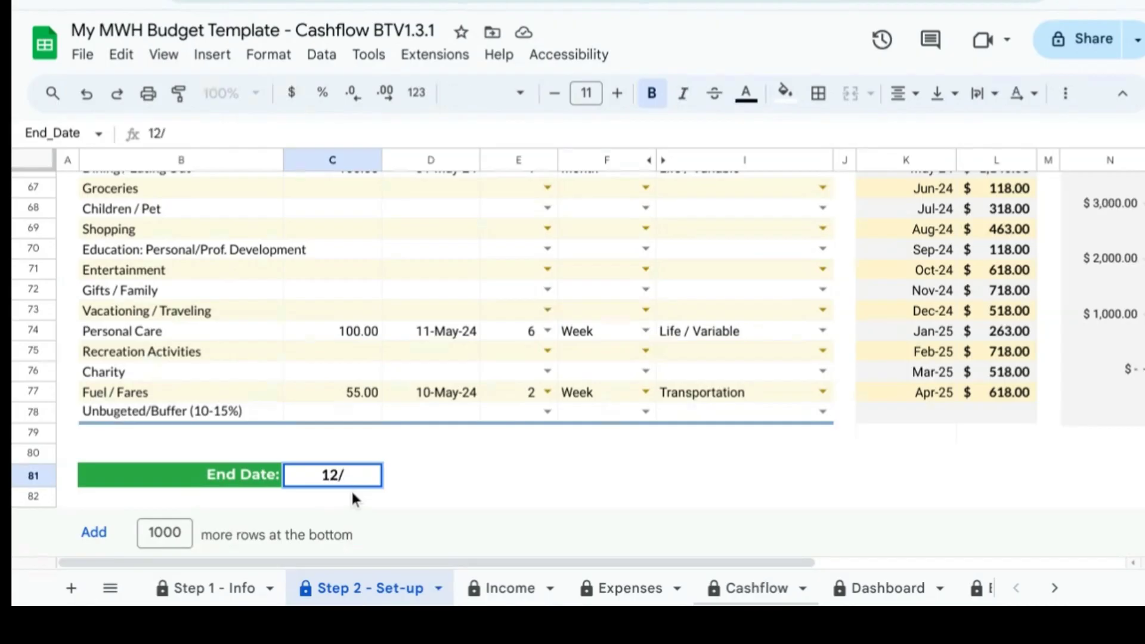
type("31/2024")
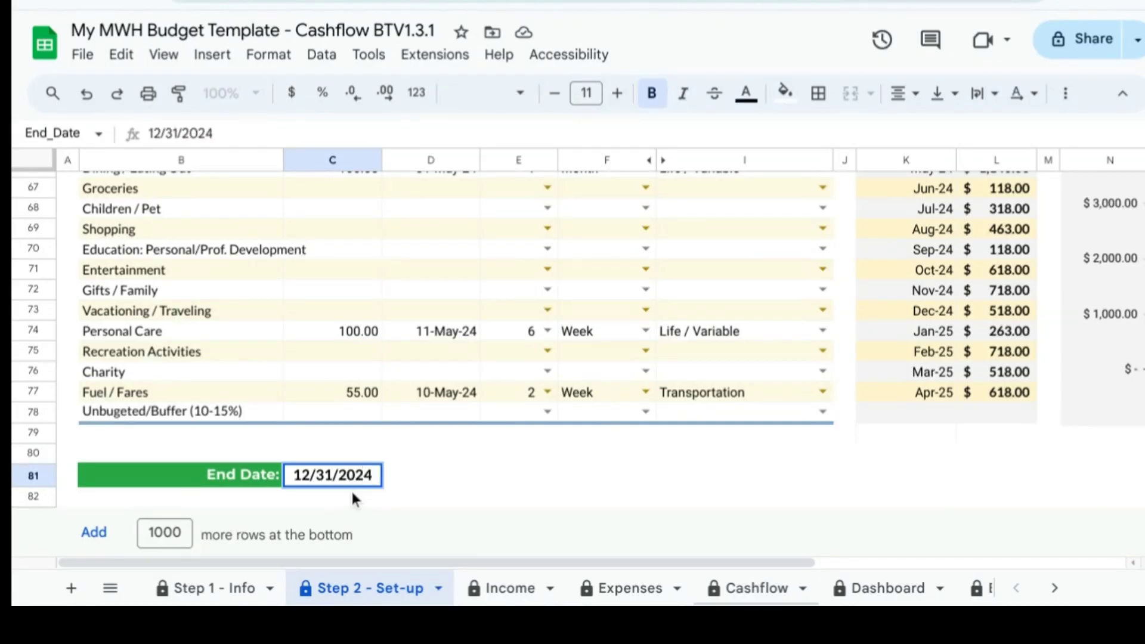
key("BackSpace")
type("5")
key("Return")
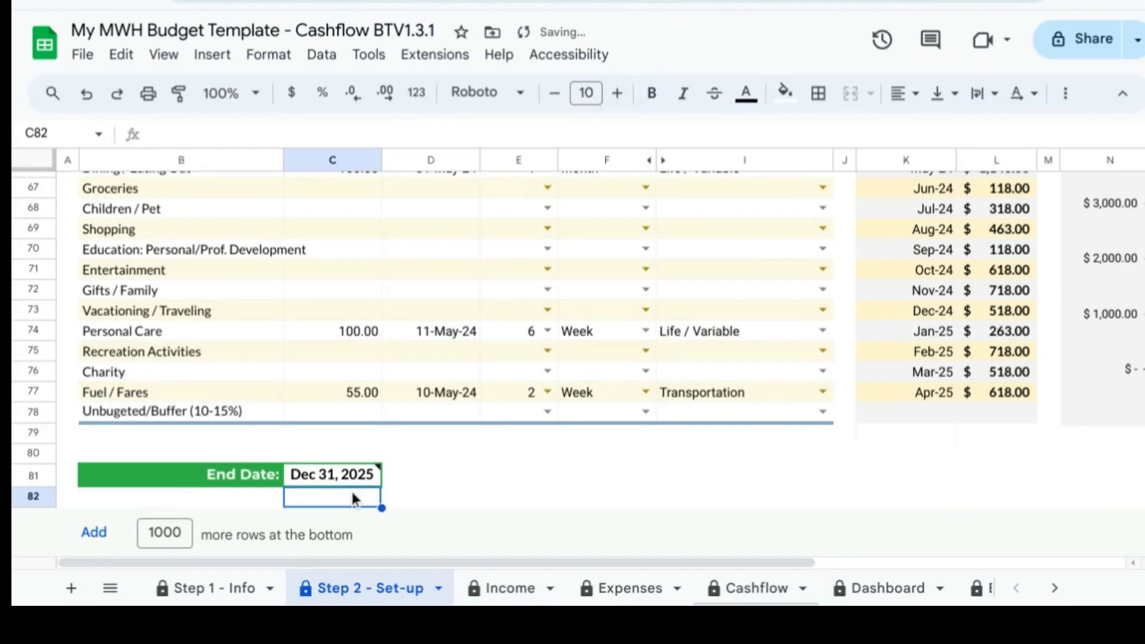
Review the Cashflow Summary, Over Budget and On Budget lists and read the notes attached to their headings
scroll(643, 496, "up", 3)
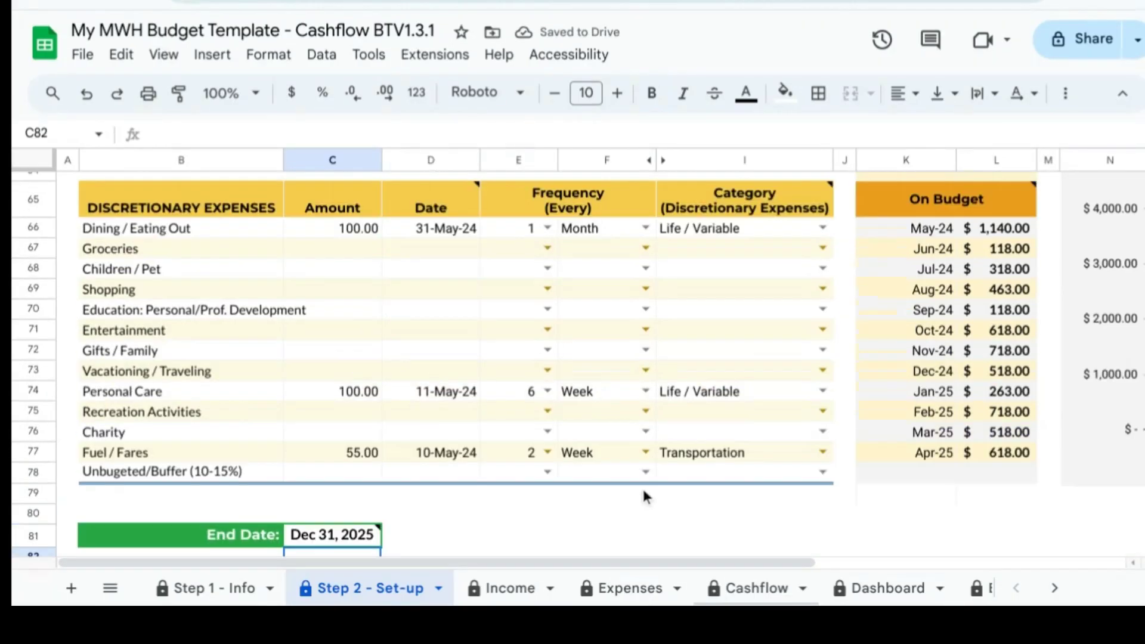
scroll(644, 490, "up", 1)
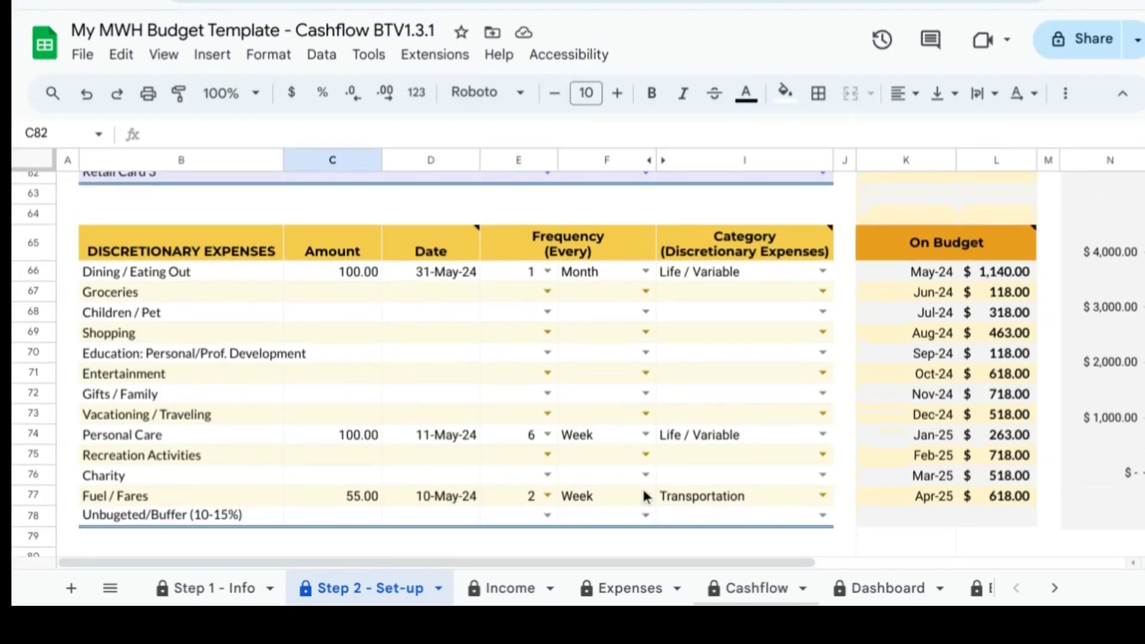
scroll(644, 491, "down", 1)
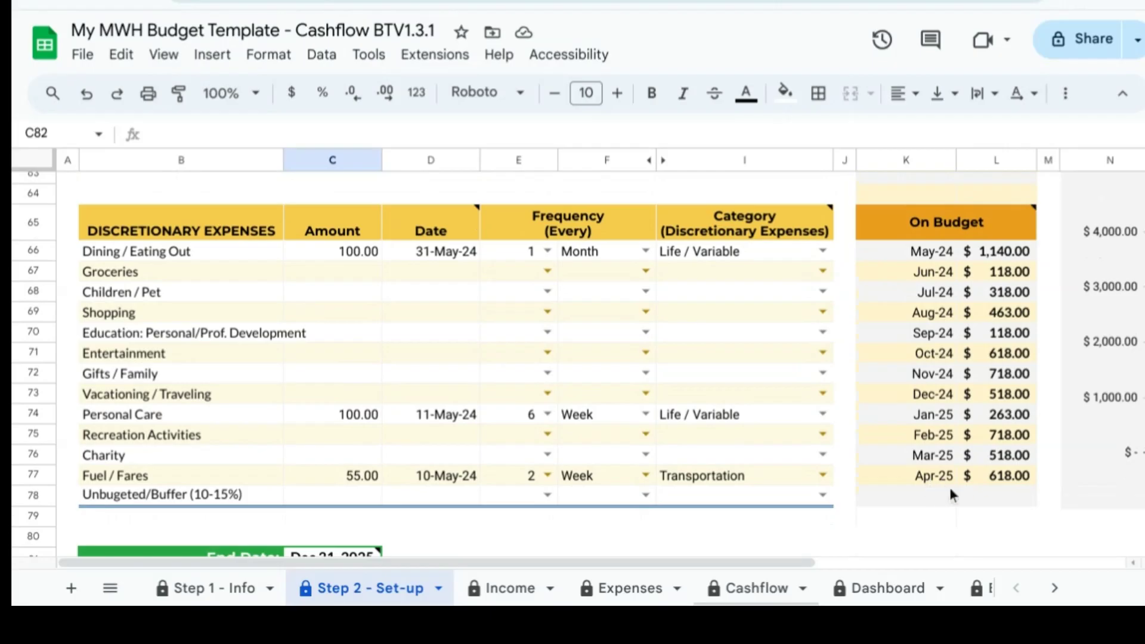
scroll(951, 494, "up", 20)
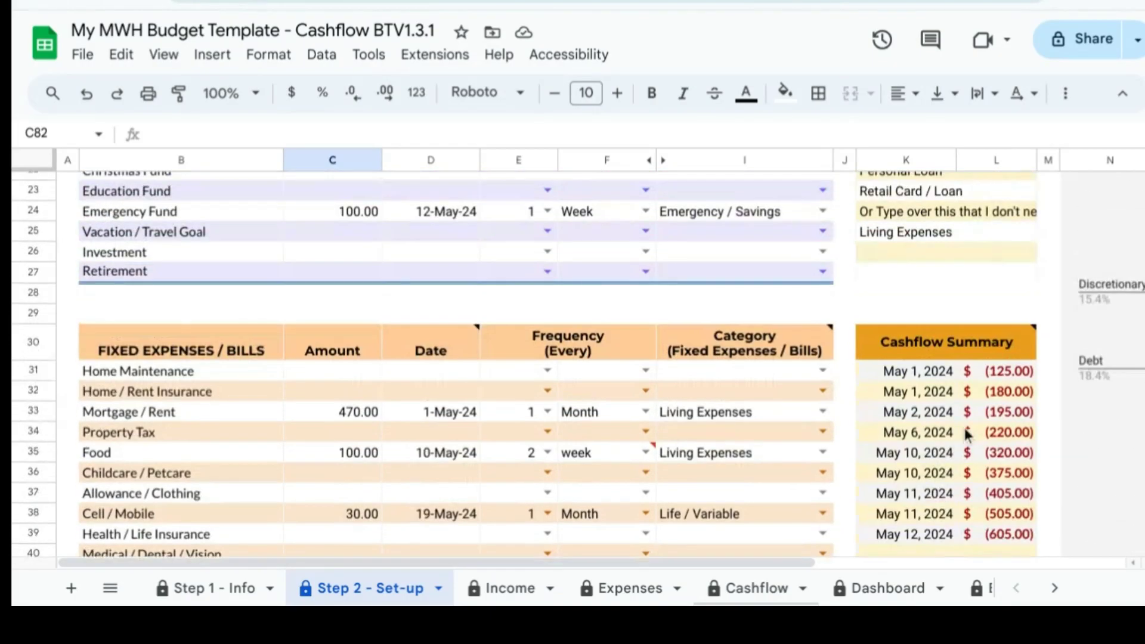
mouse_move(1008, 342)
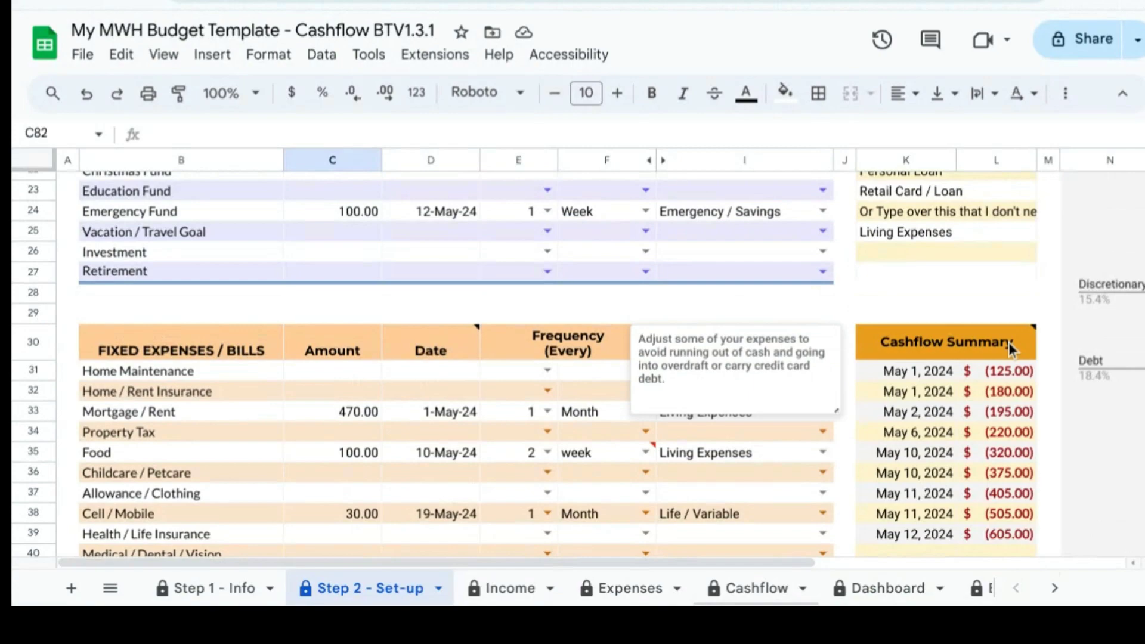
scroll(1008, 342, "up", 10)
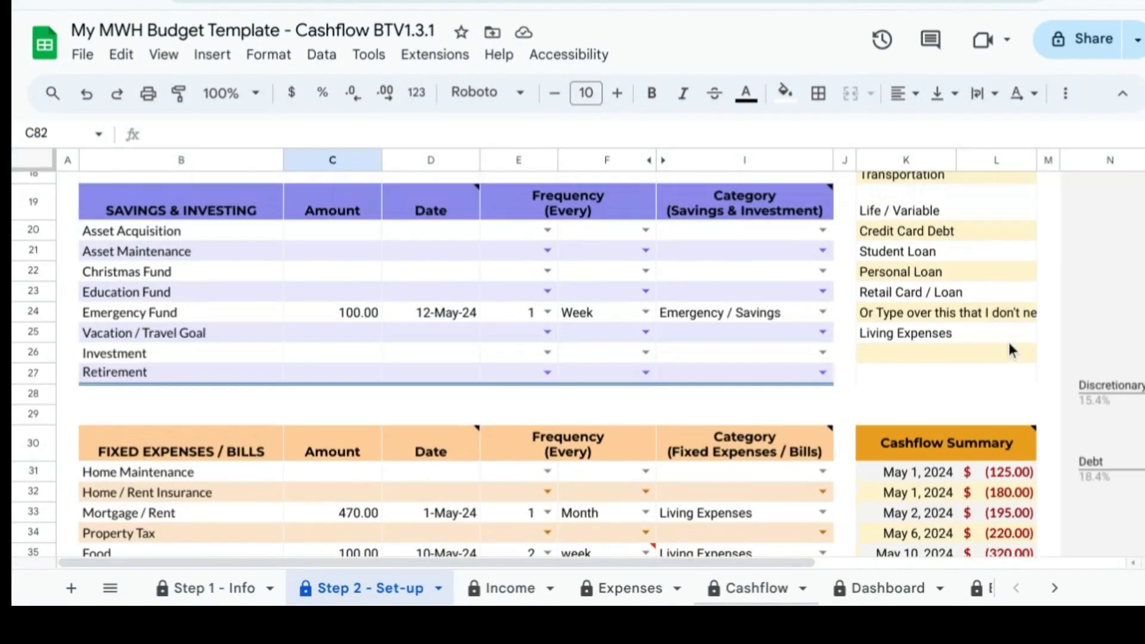
scroll(1008, 346, "down", 9)
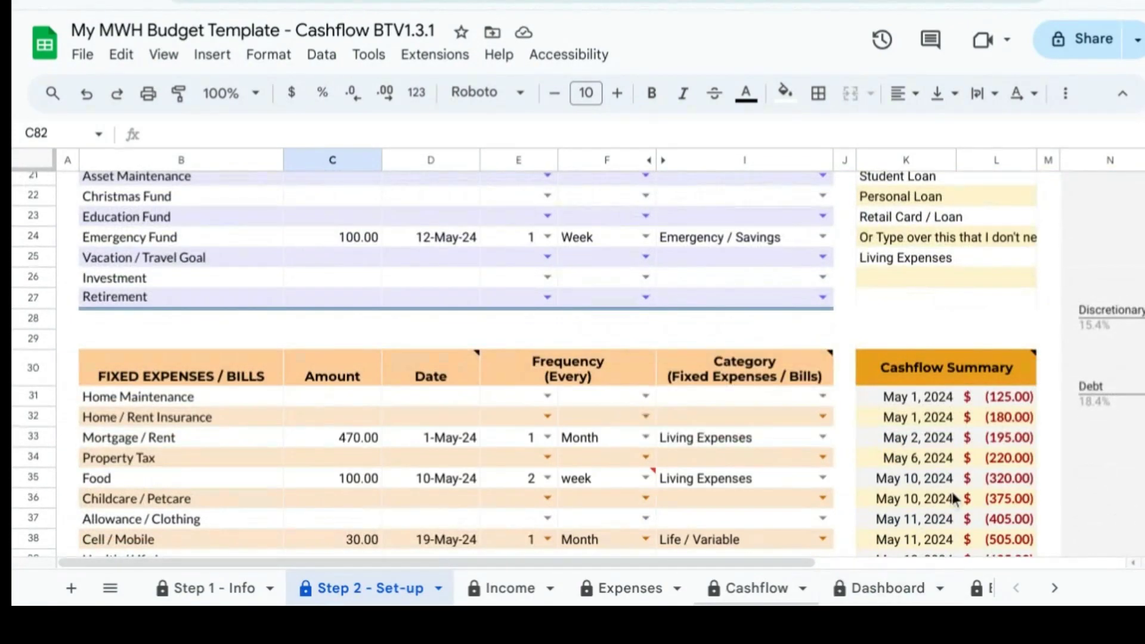
scroll(952, 491, "down", 9)
mouse_move(1003, 255)
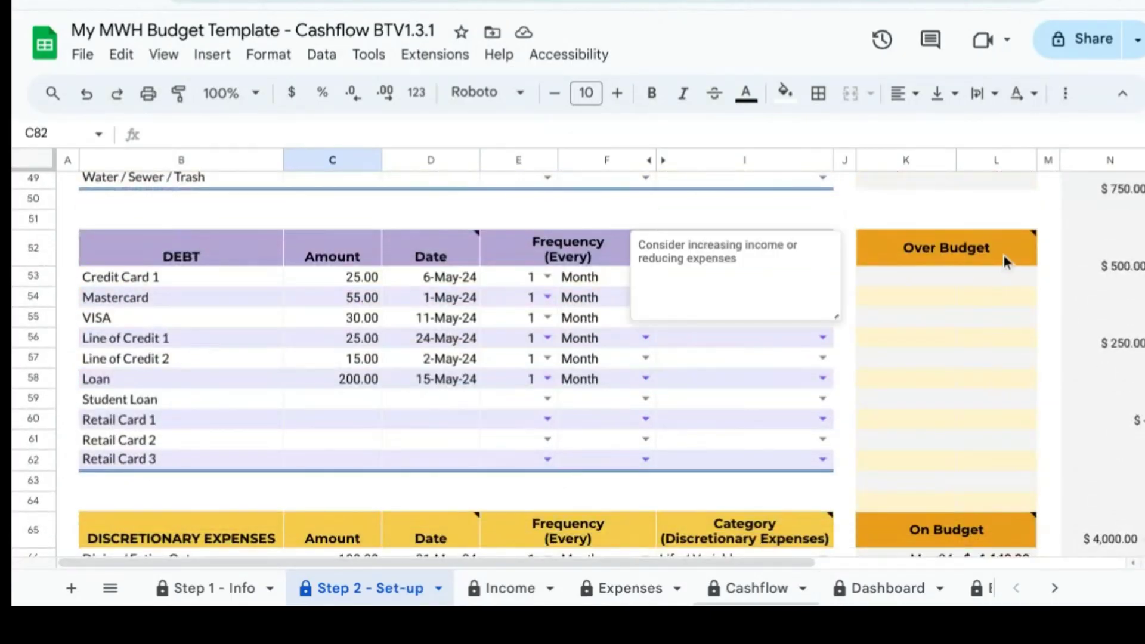
scroll(1004, 257, "down", 3)
mouse_move(959, 356)
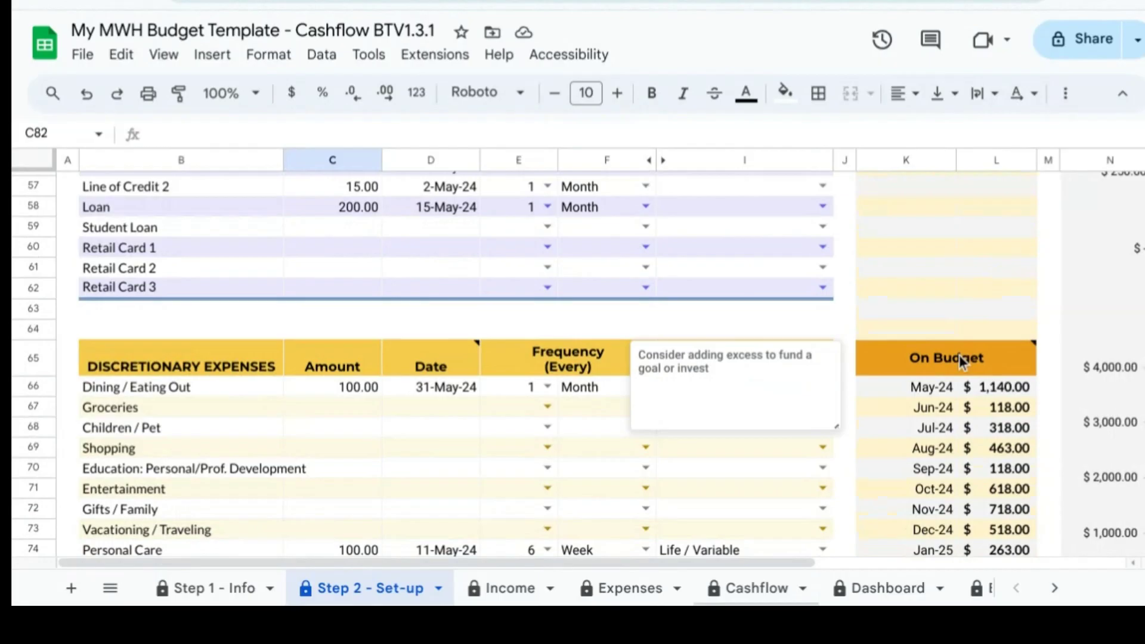
scroll(959, 356, "down", 1)
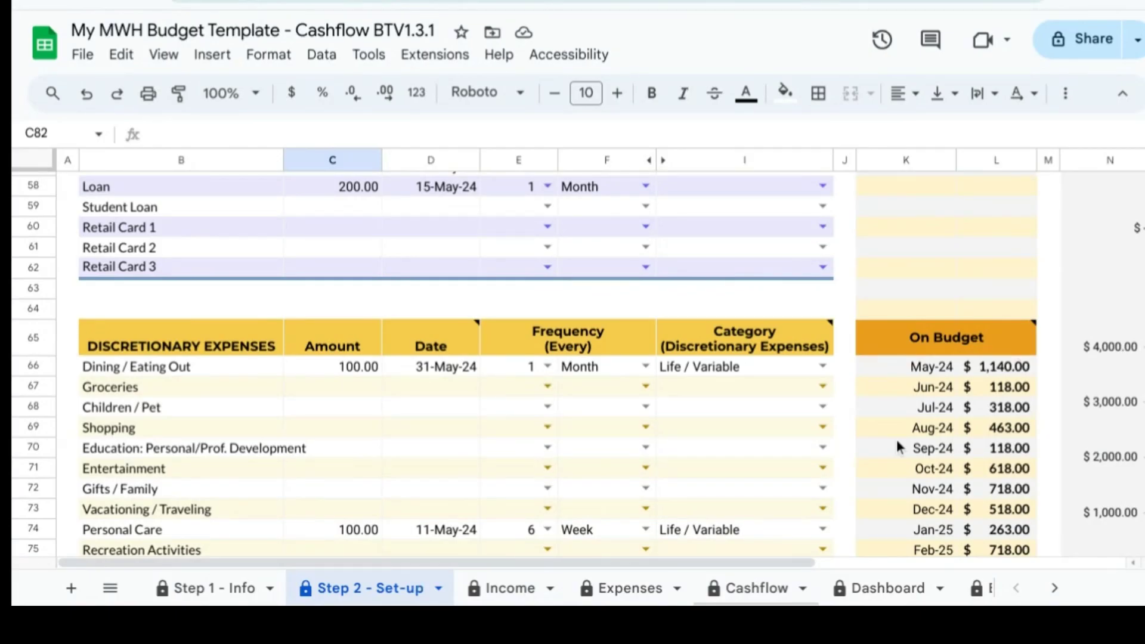
scroll(951, 262, "up", 10)
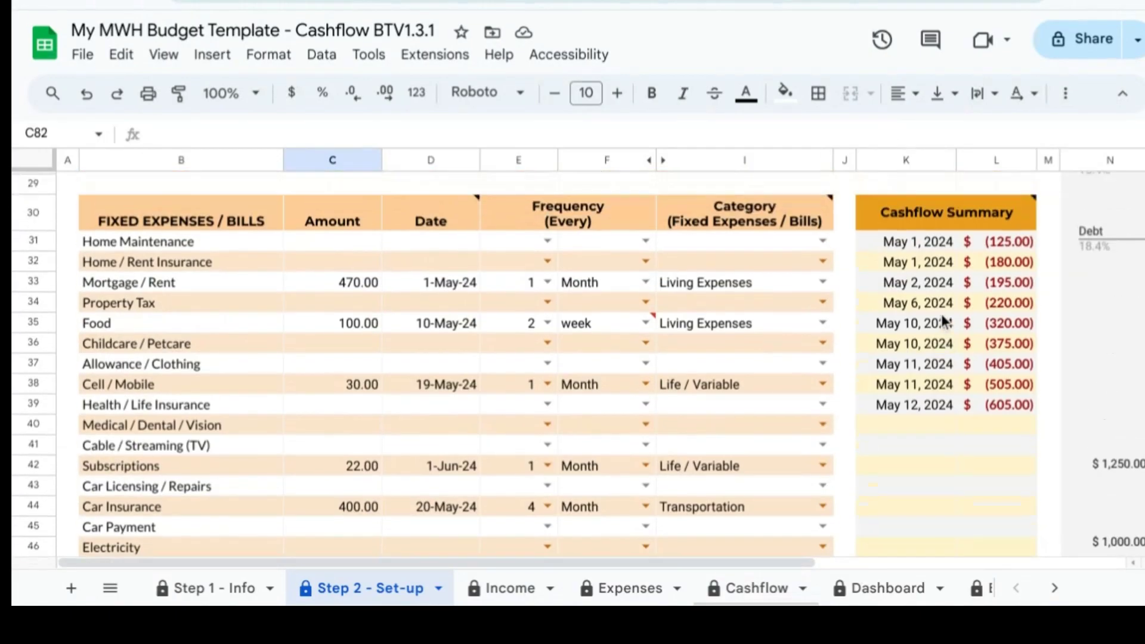
scroll(942, 322, "up", 1)
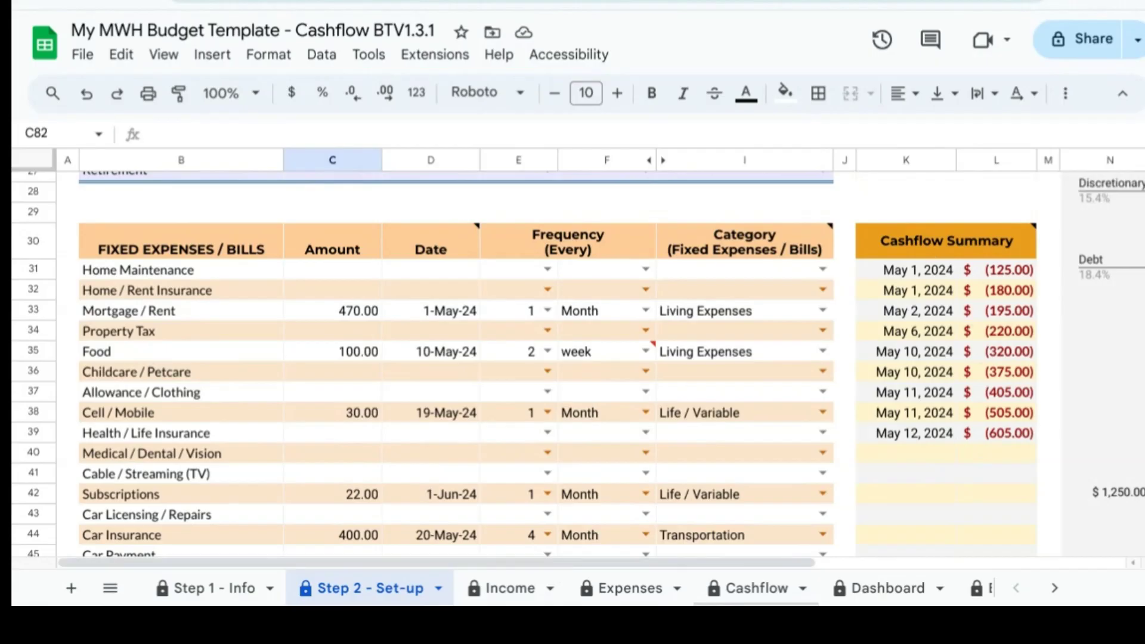
On the Income sheet, mark the May 15, 2024 Salary in the budgeted income list as checked
left_click(495, 590)
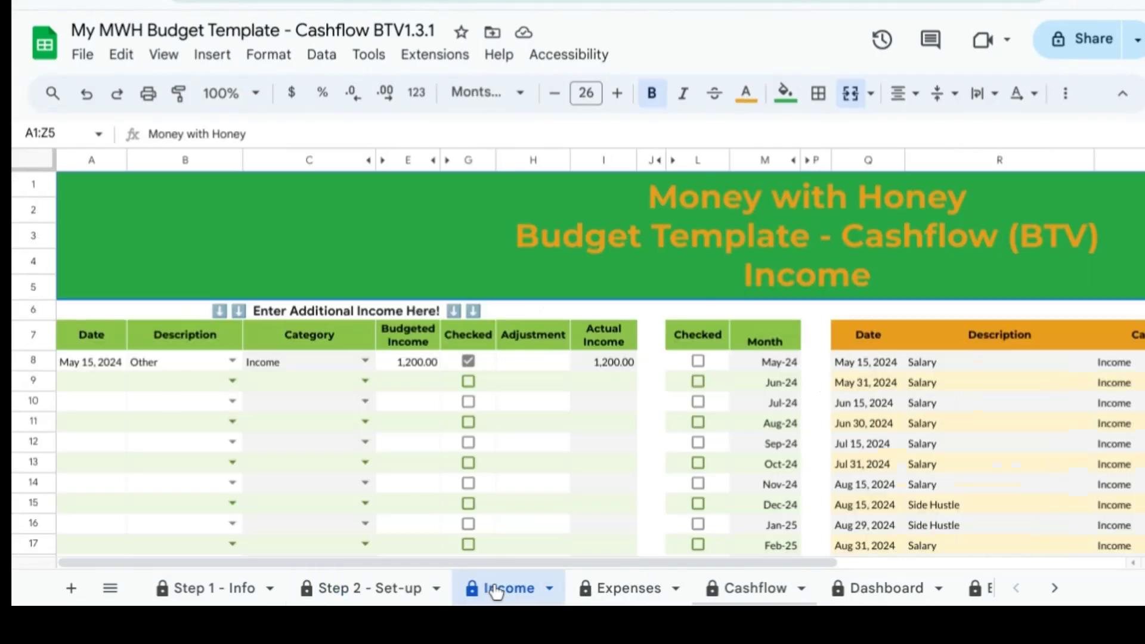
left_click(113, 365)
key("Right")
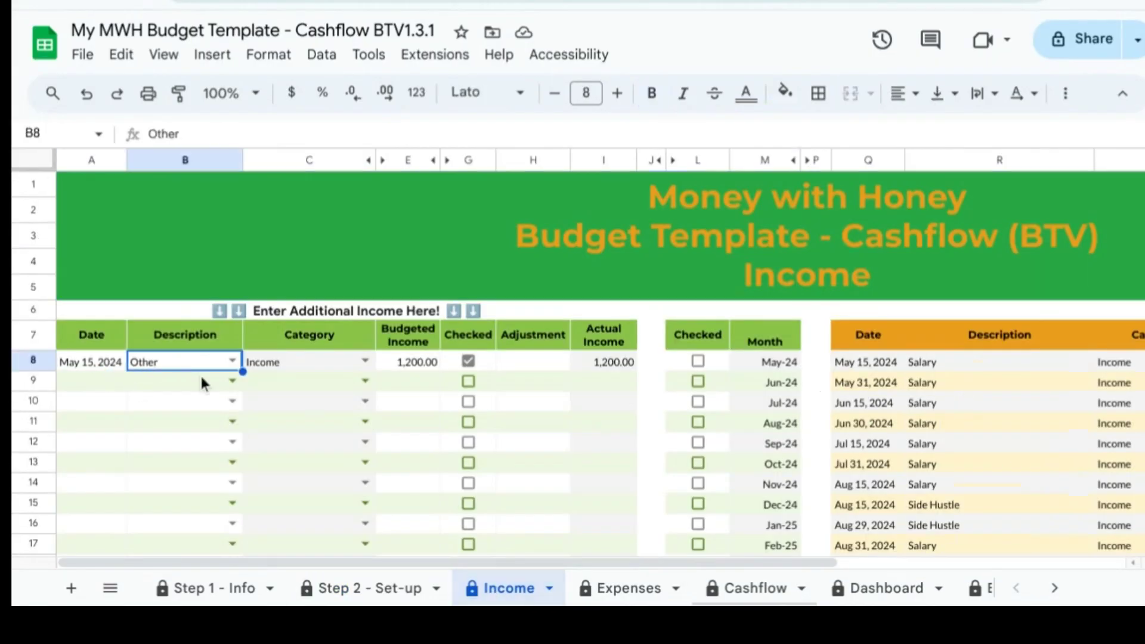
left_click(418, 364)
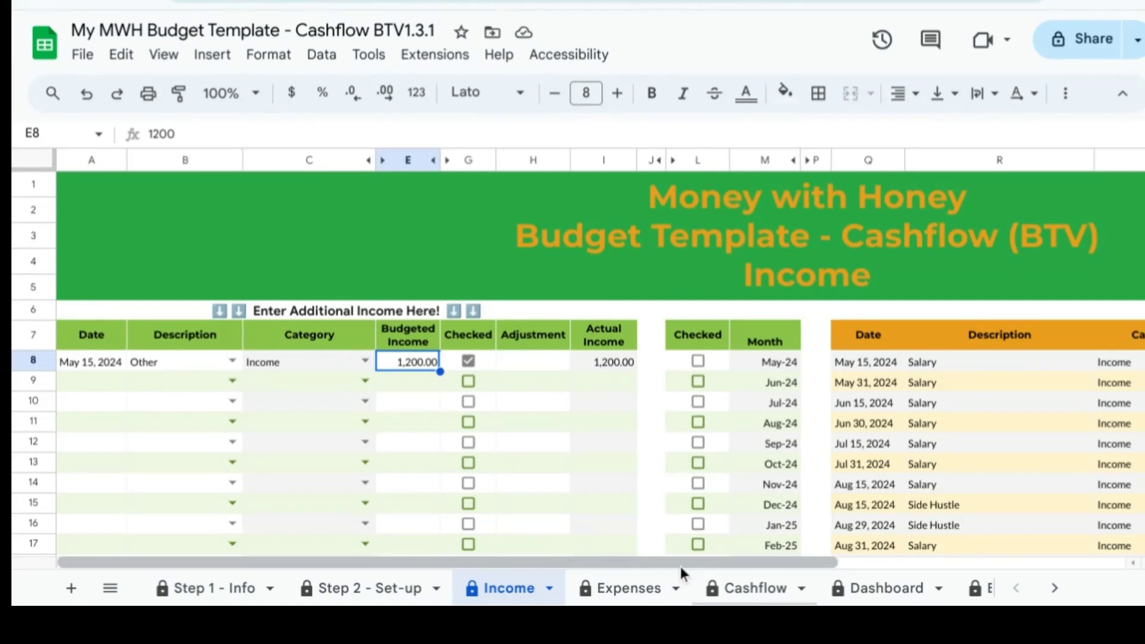
left_click_drag(680, 564, 961, 547)
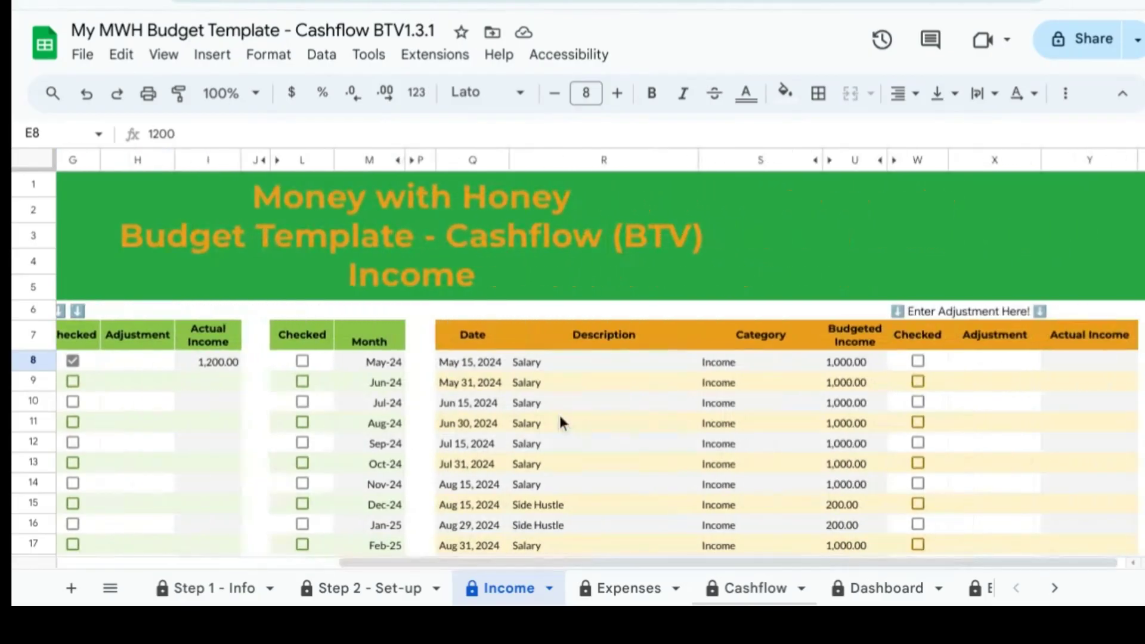
left_click(918, 361)
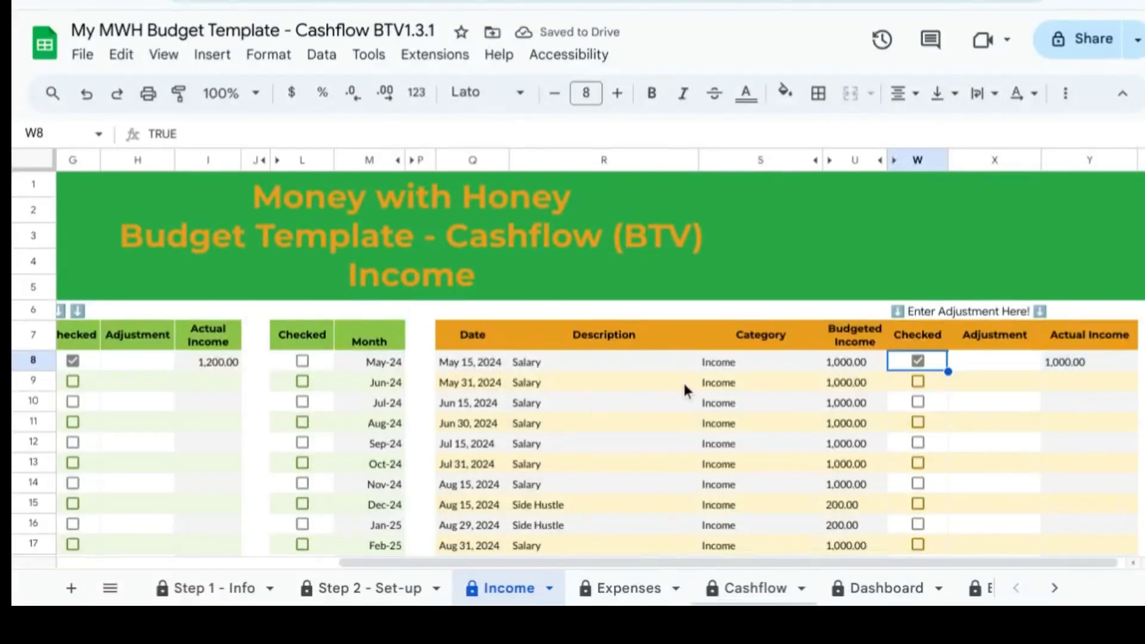
Look over the additional expenses, month checkboxes and budgeted expenses list on the Expenses sheet
left_click(622, 590)
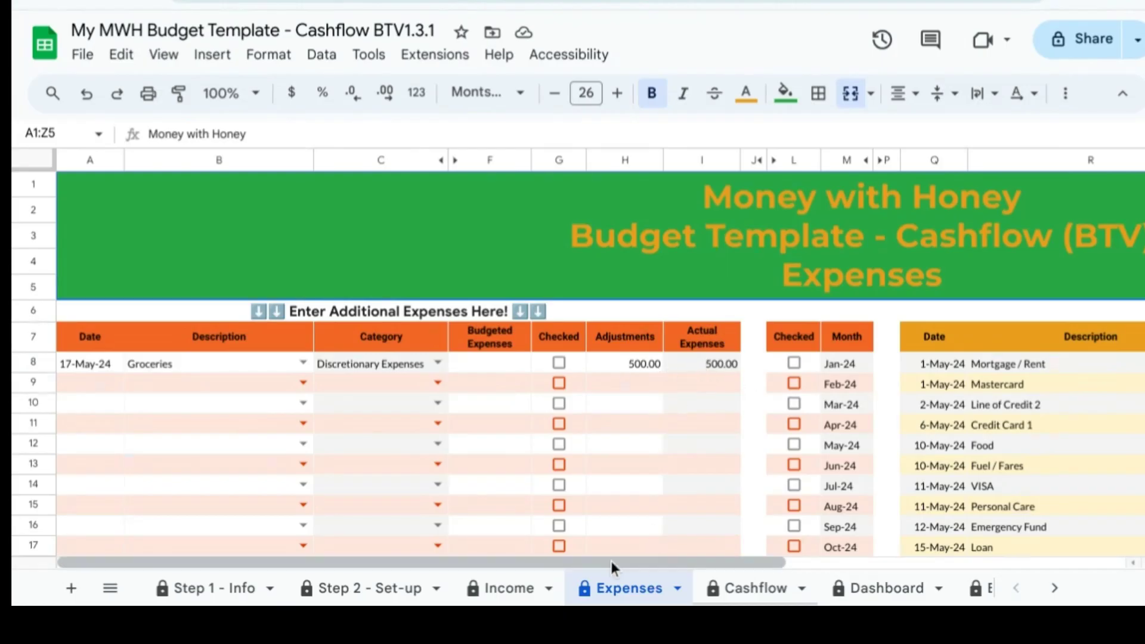
left_click_drag(611, 561, 1008, 518)
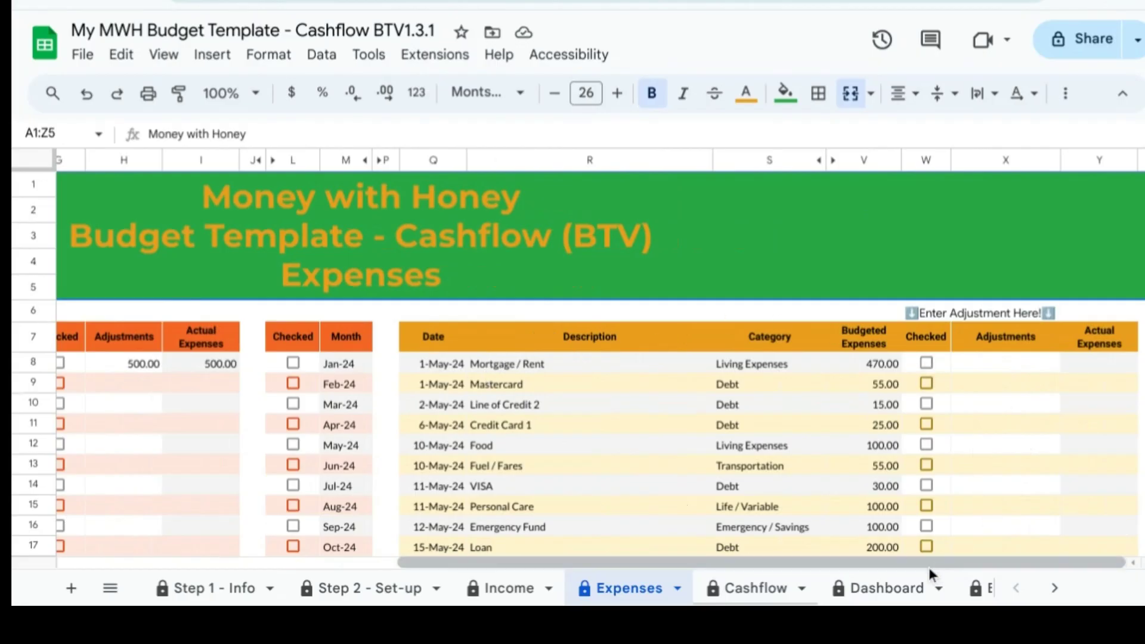
left_click(293, 383)
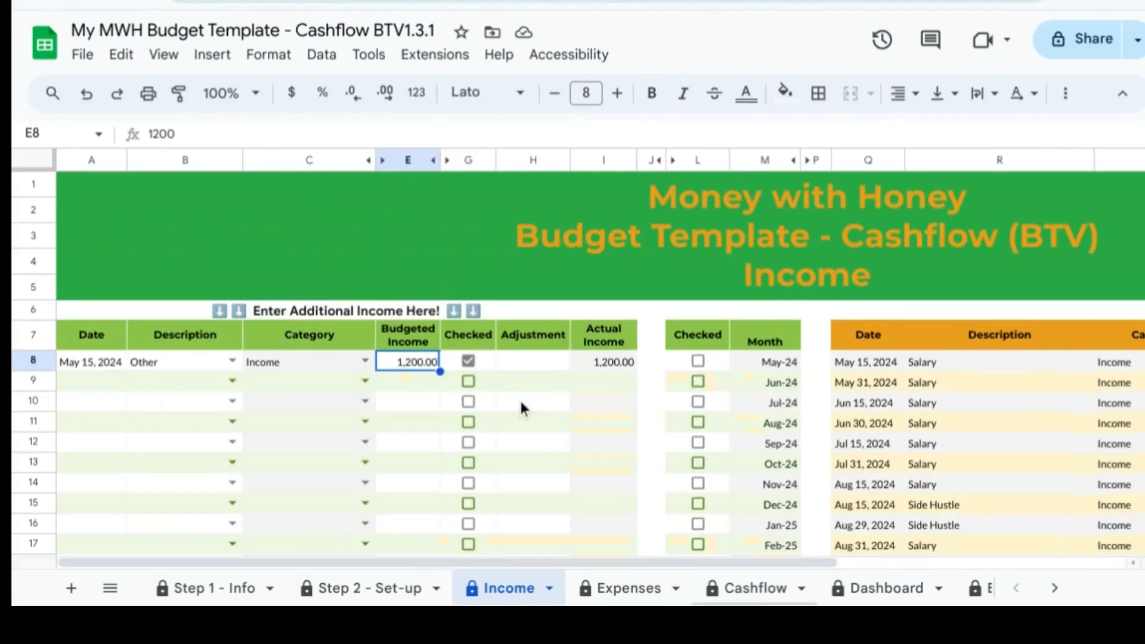
Check off the budgeted Salary entry dated May 15, 2024 on the Income sheet
left_click_drag(679, 563, 961, 544)
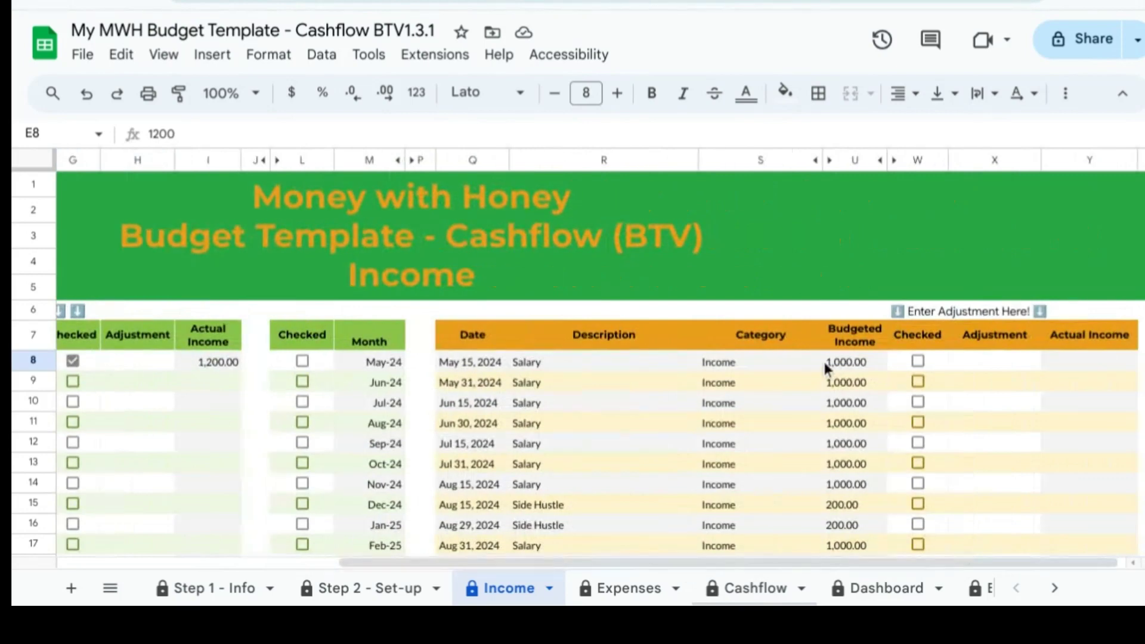
left_click(918, 361)
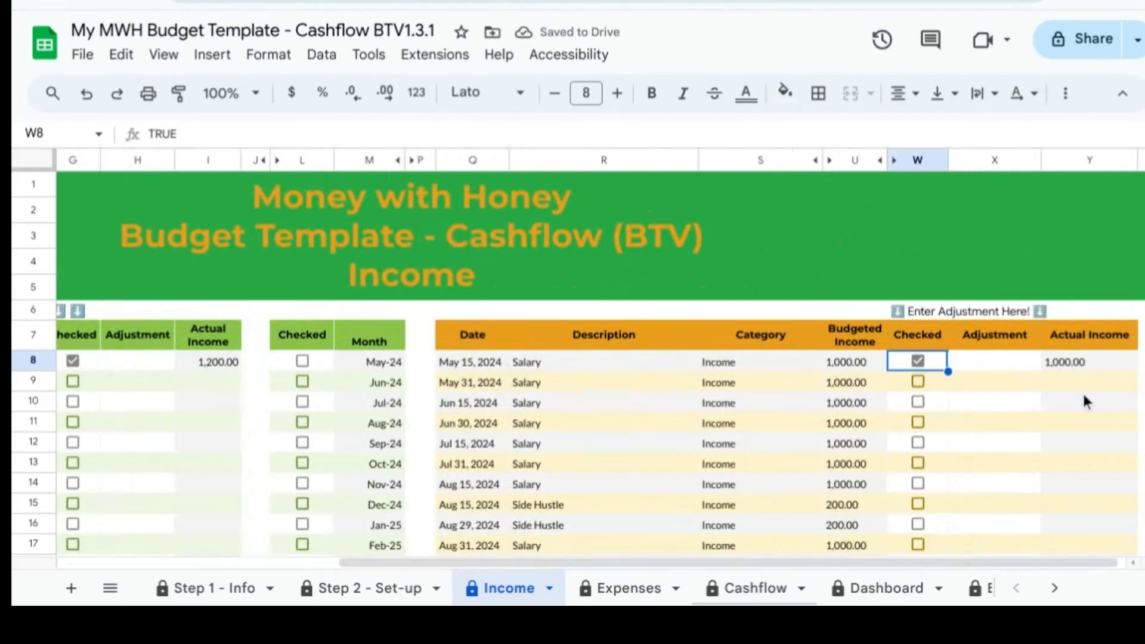
On the Expenses sheet, mark the whole month May-24 as checked and review its actual expenses
left_click(627, 589)
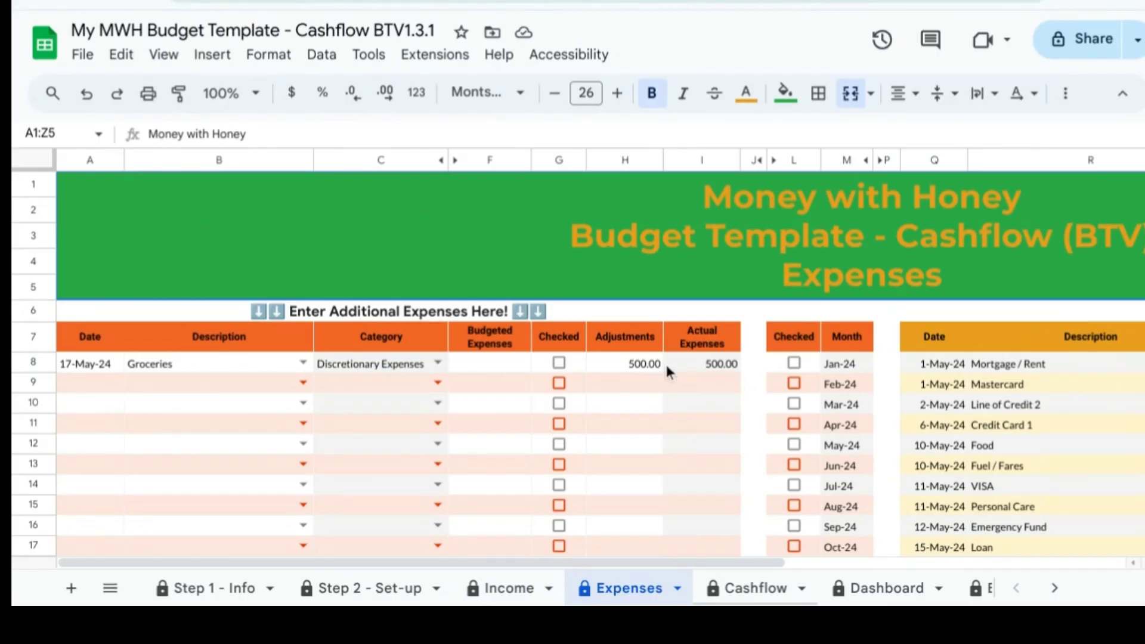
left_click_drag(601, 561, 1009, 518)
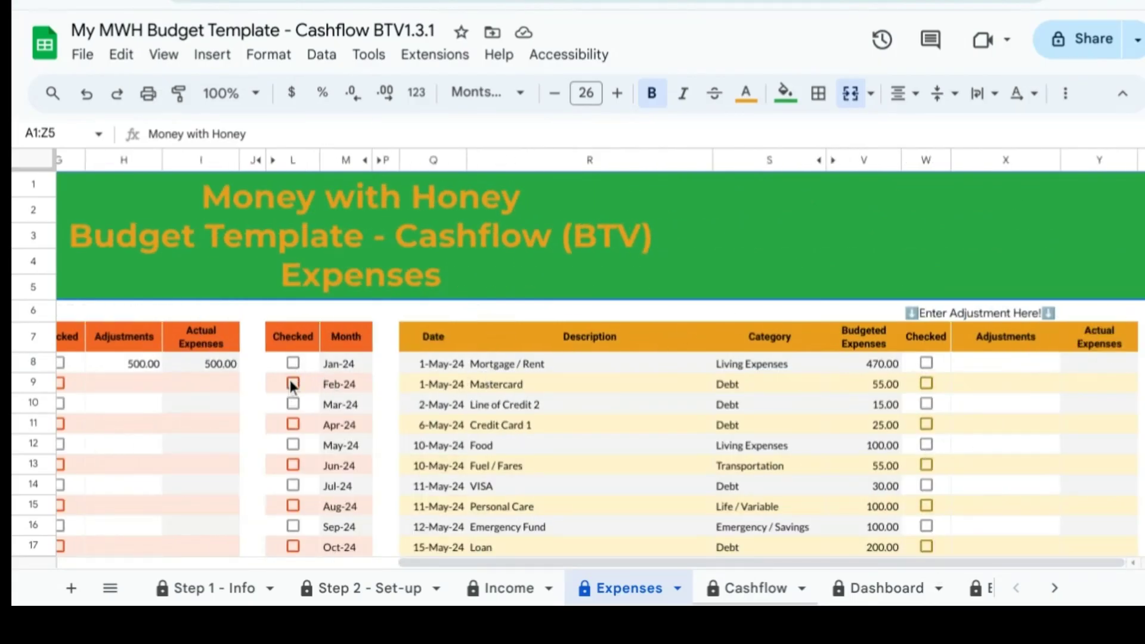
left_click(293, 445)
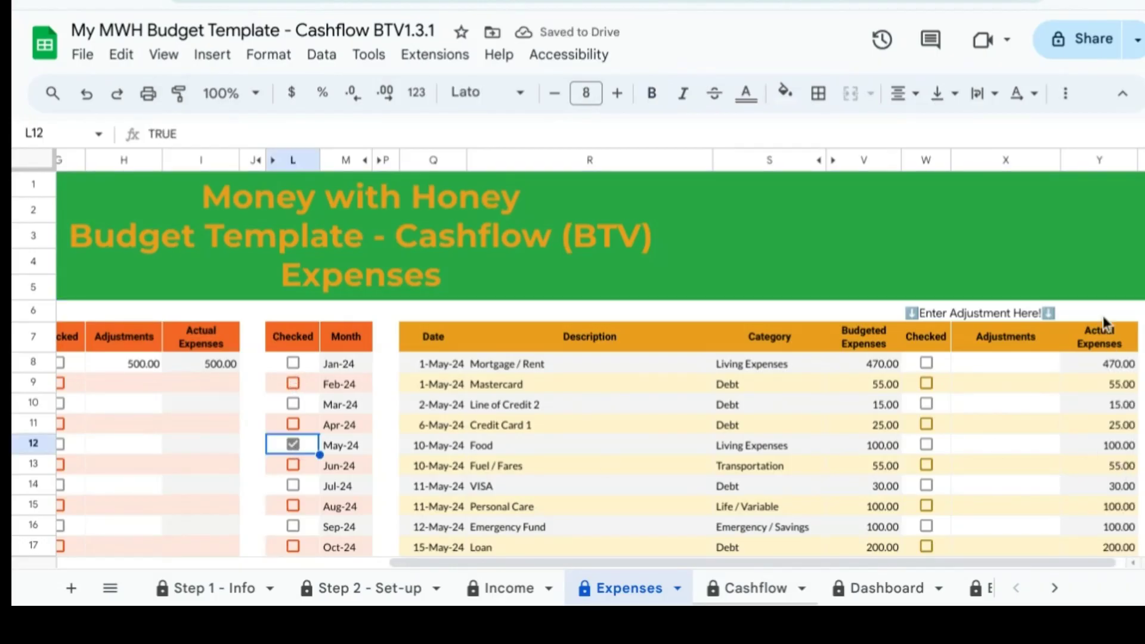
scroll(1059, 407, "down", 3)
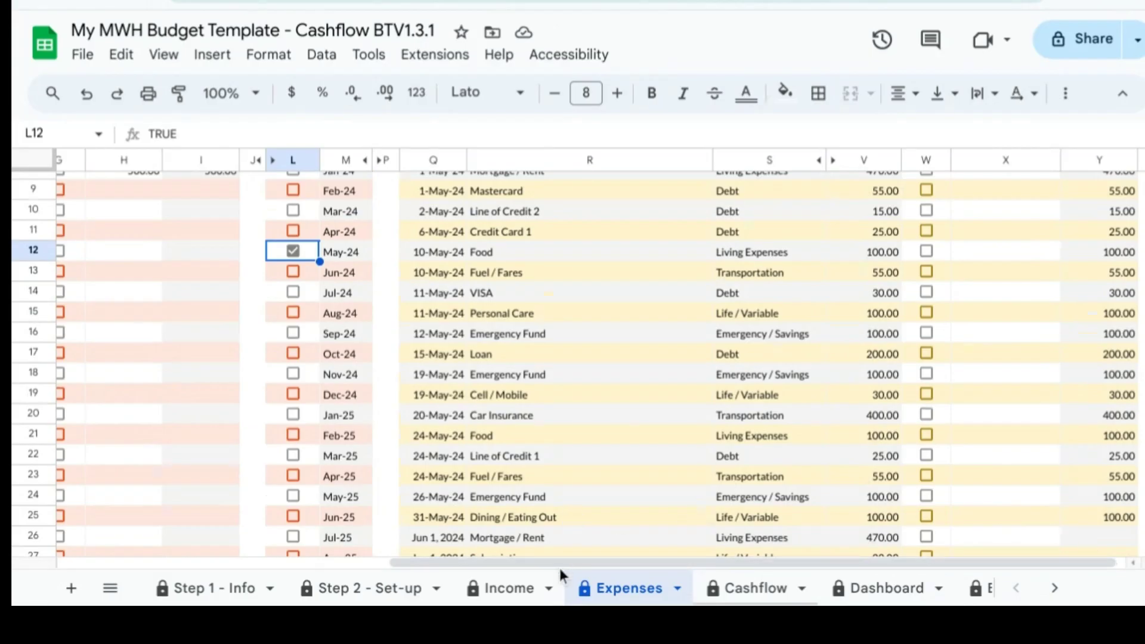
Review the dated income, expenses and running balance entries on the Cashflow sheet
left_click(760, 602)
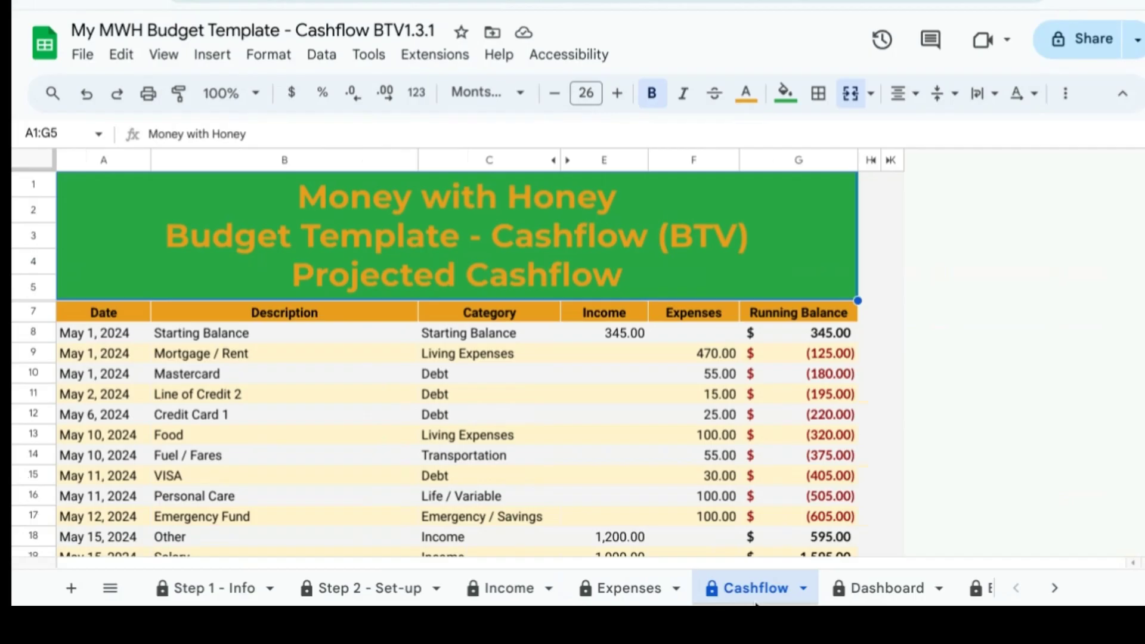
scroll(754, 408, "down", 1)
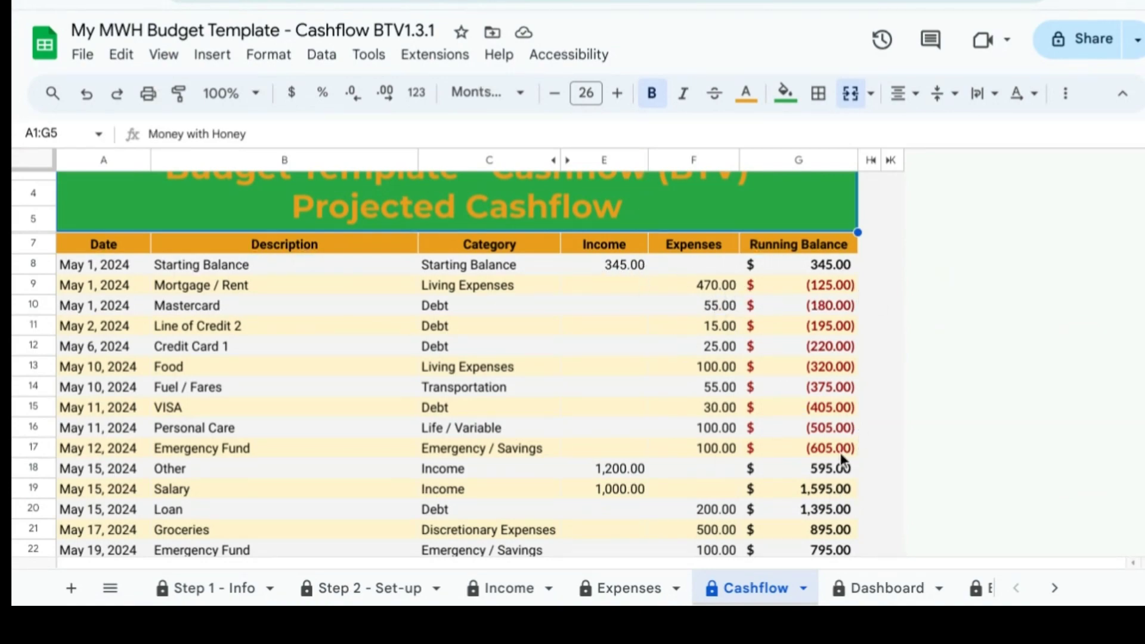
scroll(817, 493, "down", 15)
scroll(817, 493, "down", 10)
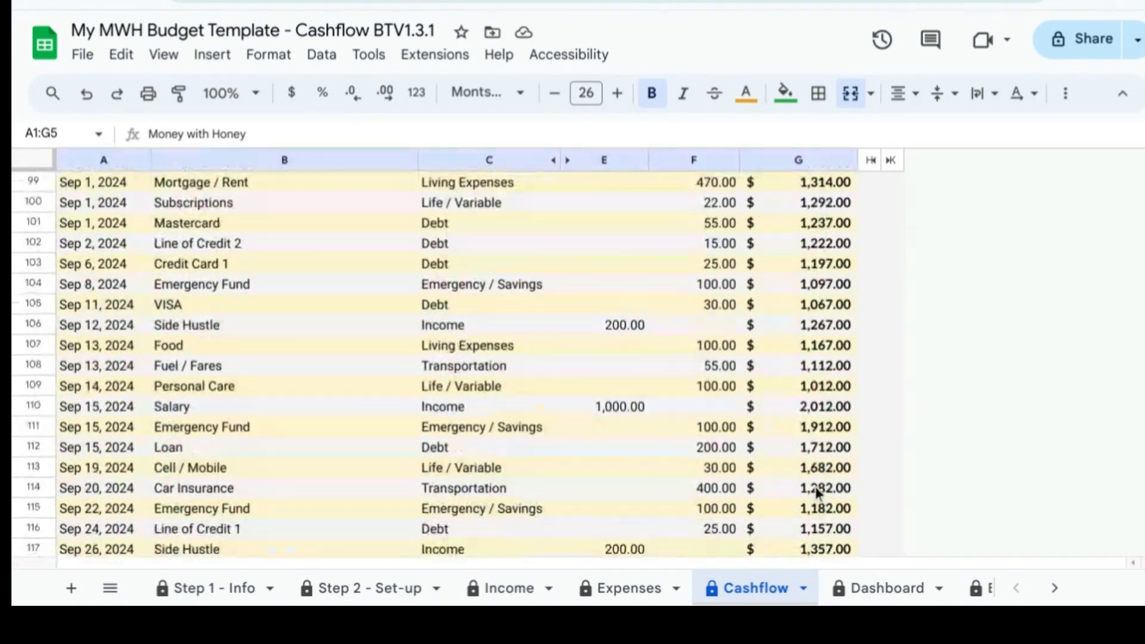
scroll(744, 485, "up", 20)
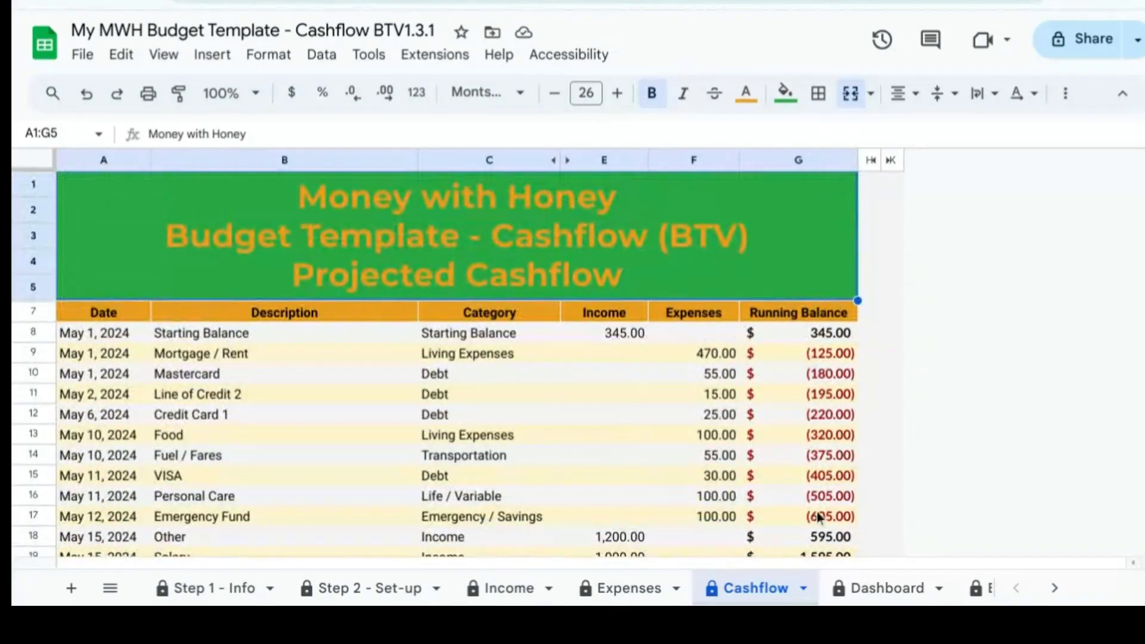
scroll(818, 517, "down", 2)
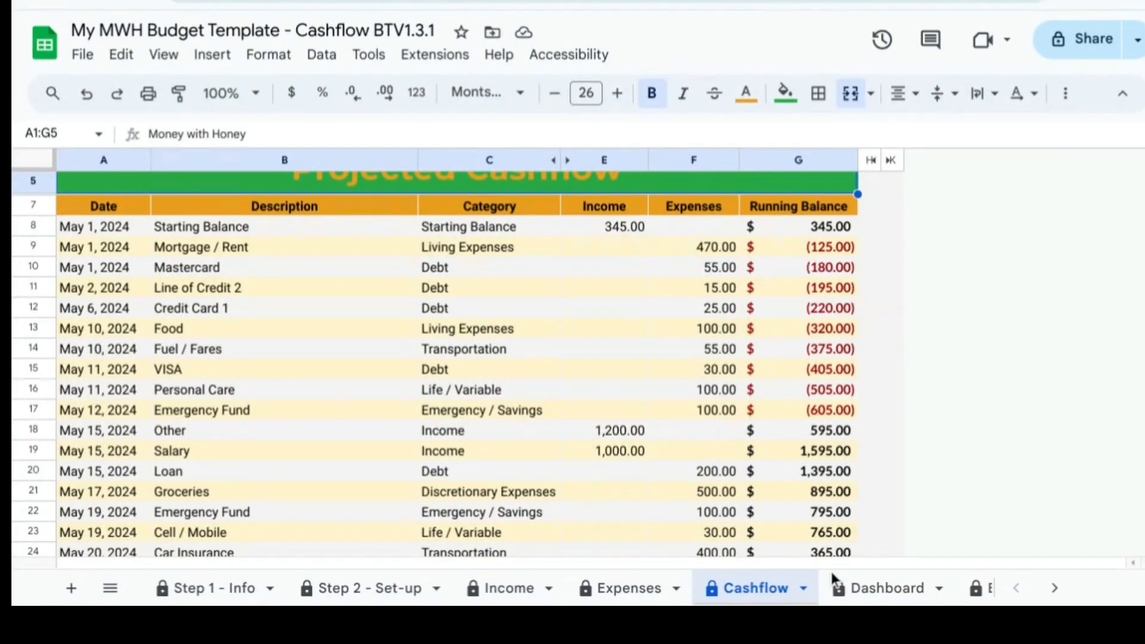
On the Dashboard sheet, examine the Budgeted versus Actual bar chart and the Actual Income Source pie chart
left_click(887, 589)
scroll(355, 382, "down", 1)
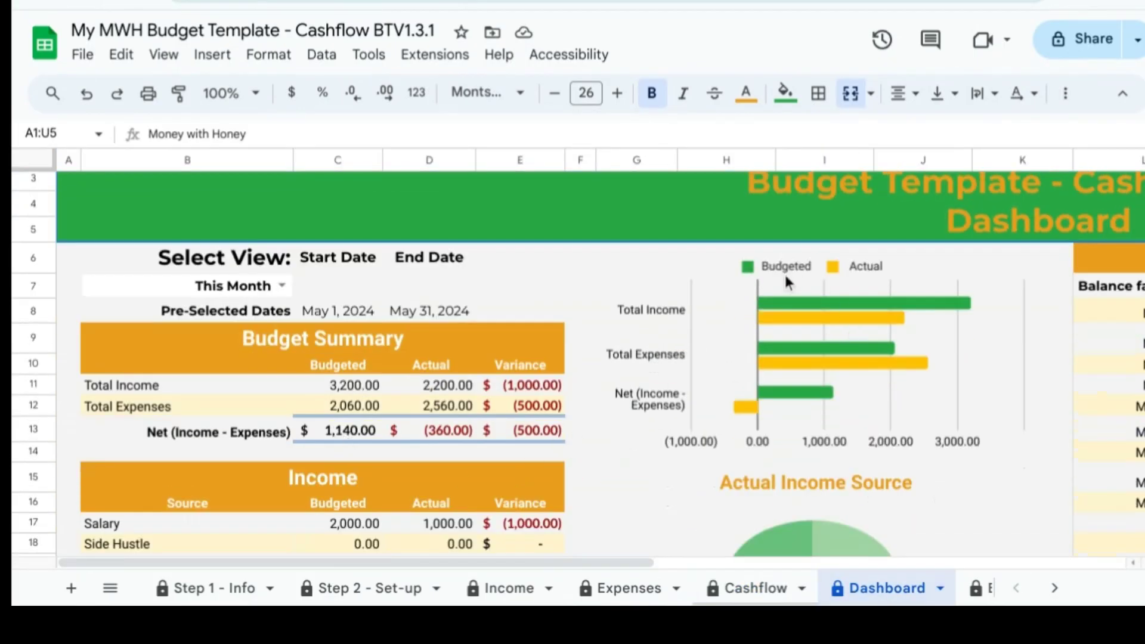
left_click(946, 306)
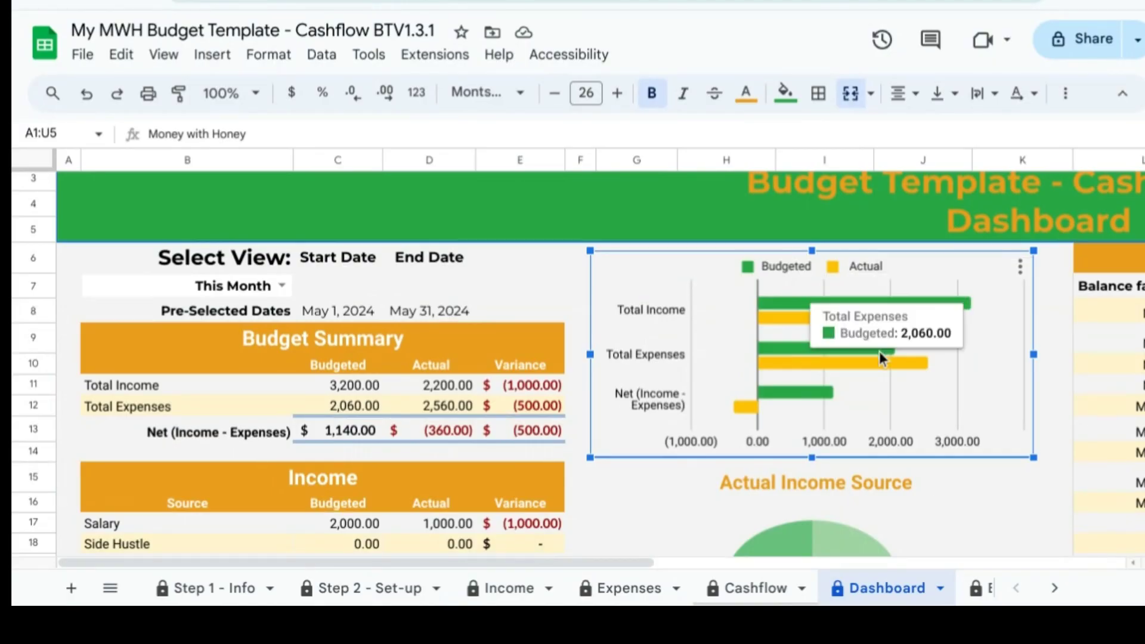
mouse_move(900, 368)
scroll(897, 363, "down", 5)
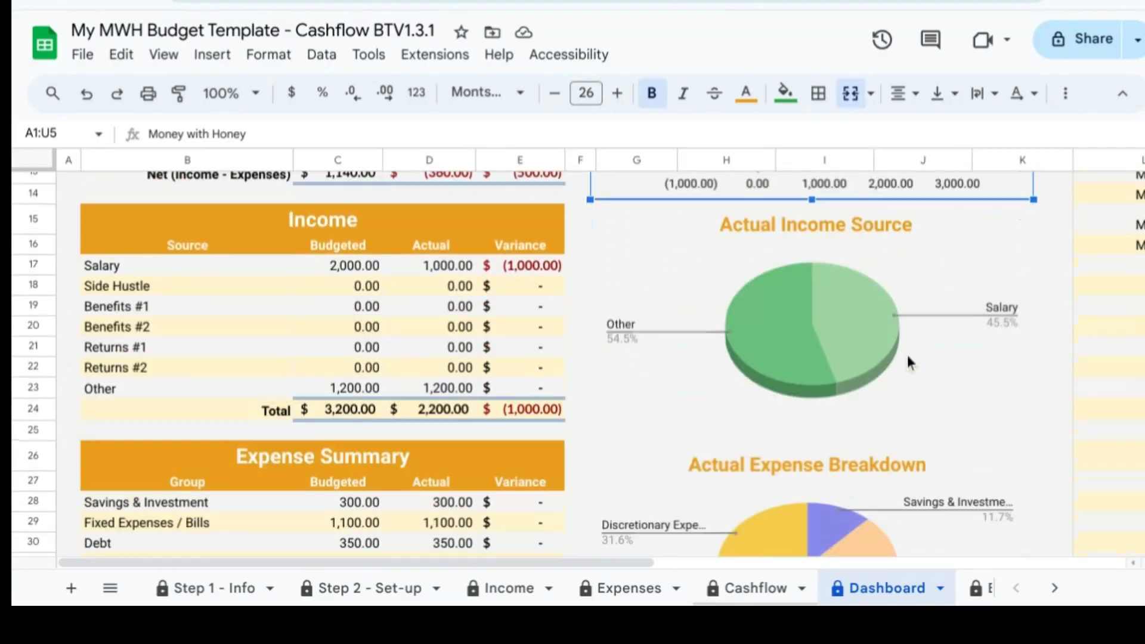
left_click(843, 368)
mouse_move(786, 355)
scroll(865, 344, "down", 1)
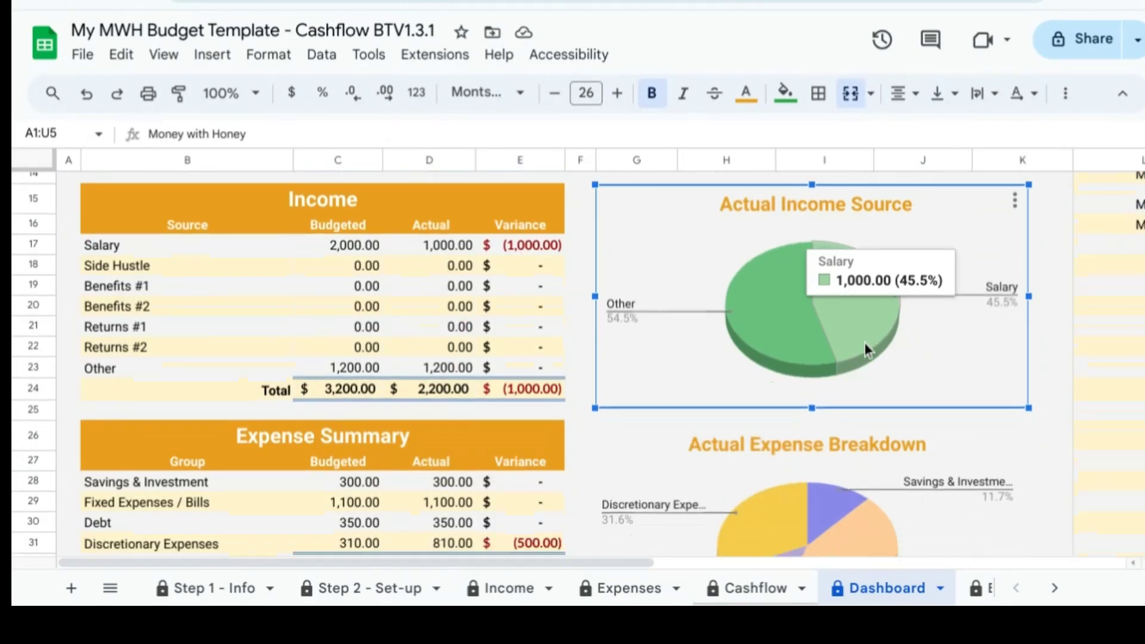
scroll(353, 384, "up", 5)
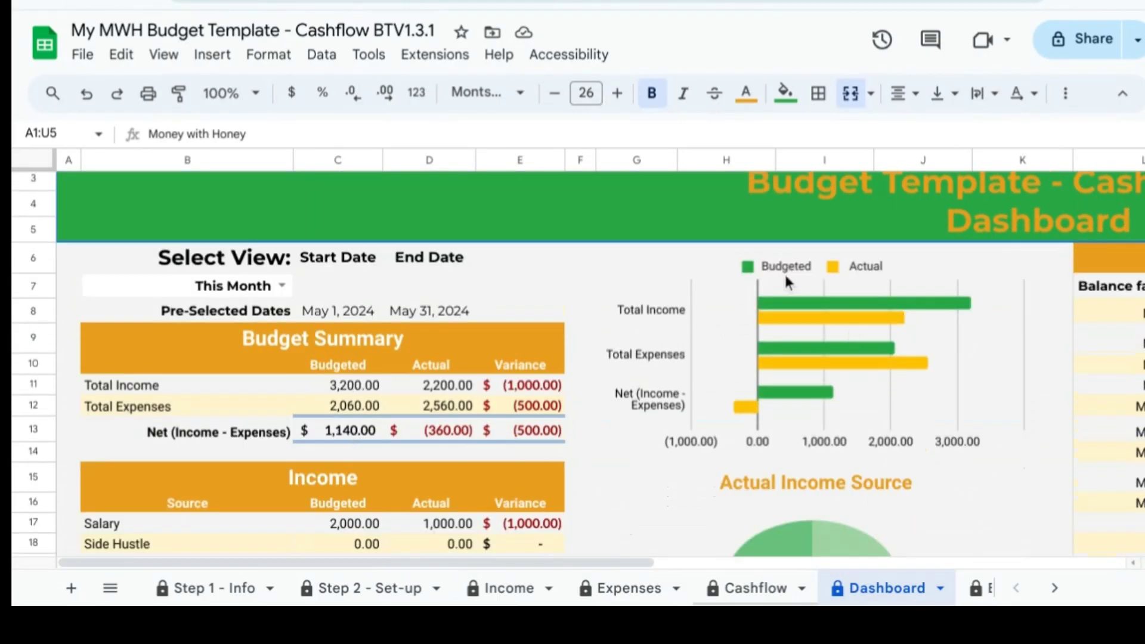
Inspect the actual Total Expenses bar, the Salary income slice and the Discretionary Expenses slice of the Actual Expense Breakdown chart
left_click(947, 308)
mouse_move(896, 326)
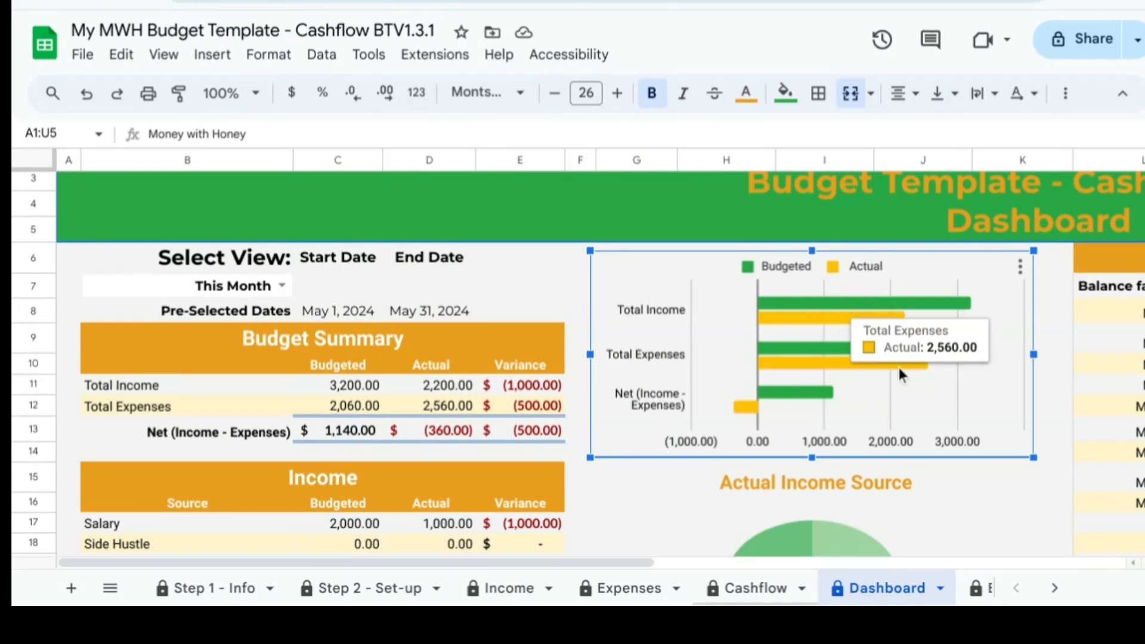
scroll(907, 358, "down", 1)
scroll(905, 360, "down", 4)
left_click(787, 356)
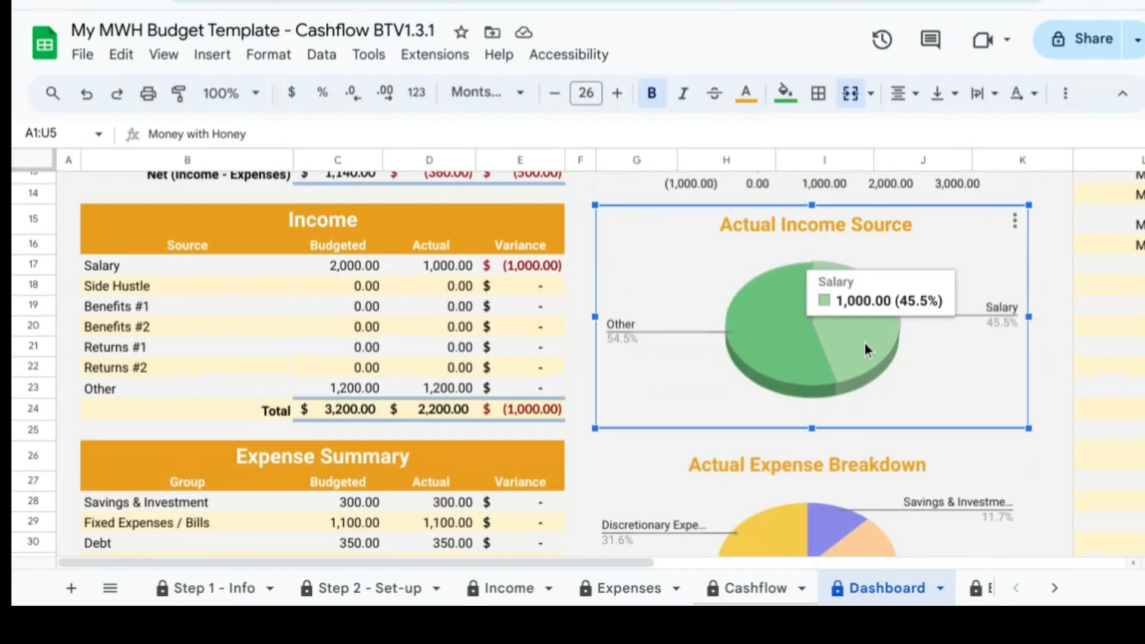
scroll(865, 344, "down", 1)
scroll(865, 343, "down", 5)
left_click(751, 299)
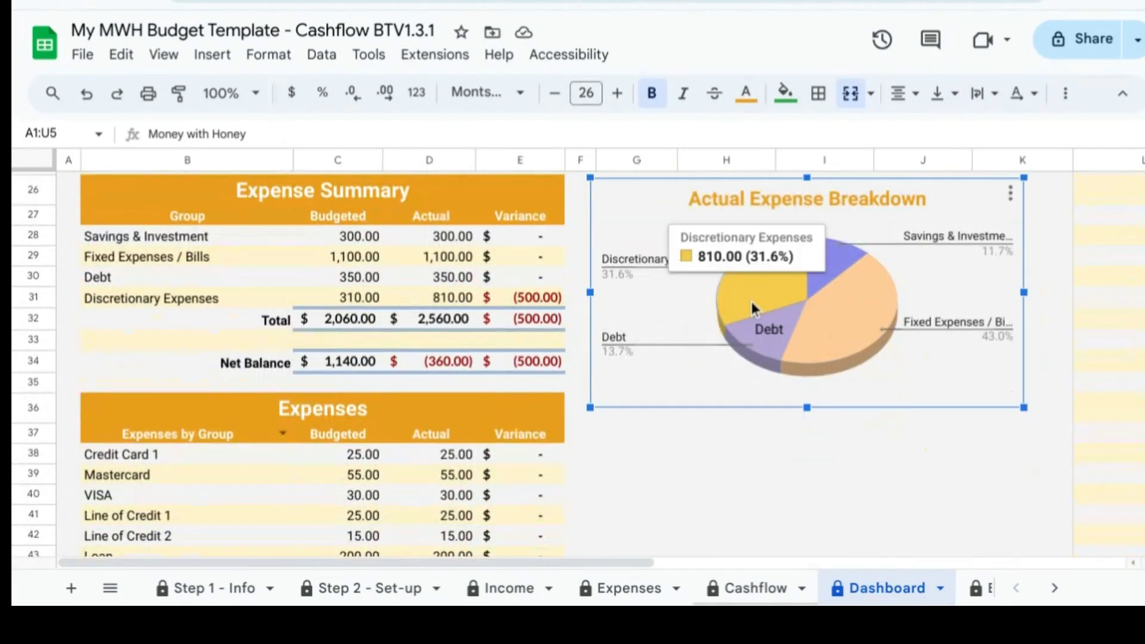
Set the Dashboard's Cashflow "Balance falls below" threshold to $500.00 and look over the listed dates
scroll(794, 378, "up", 8)
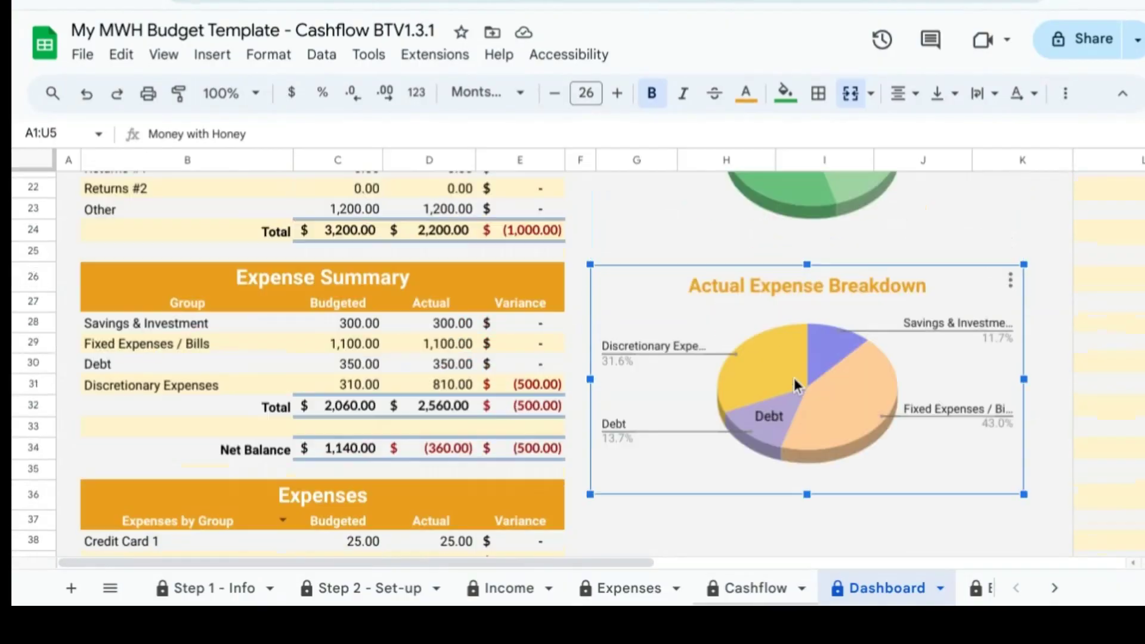
scroll(776, 537, "right", 6)
scroll(747, 424, "down", 3)
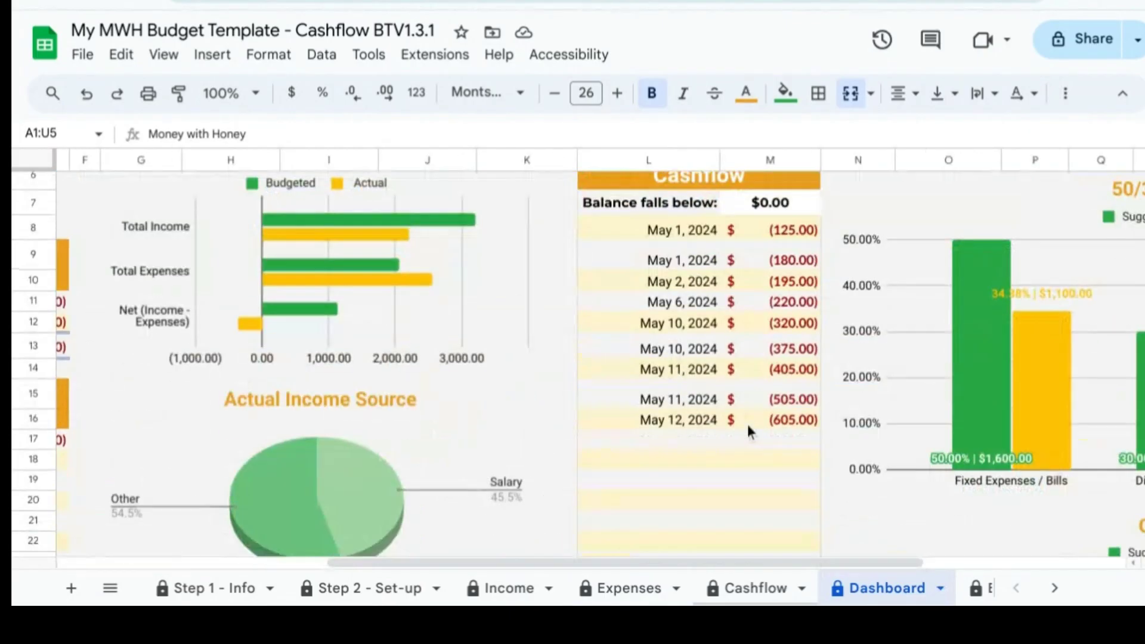
left_click(781, 208)
type("500")
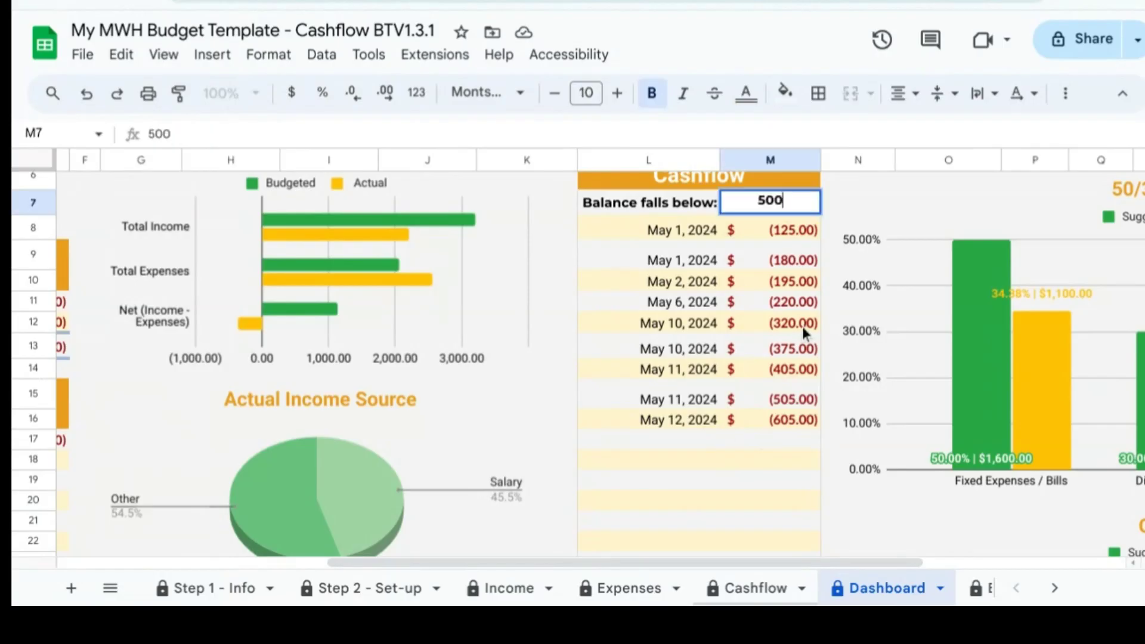
left_click(661, 262)
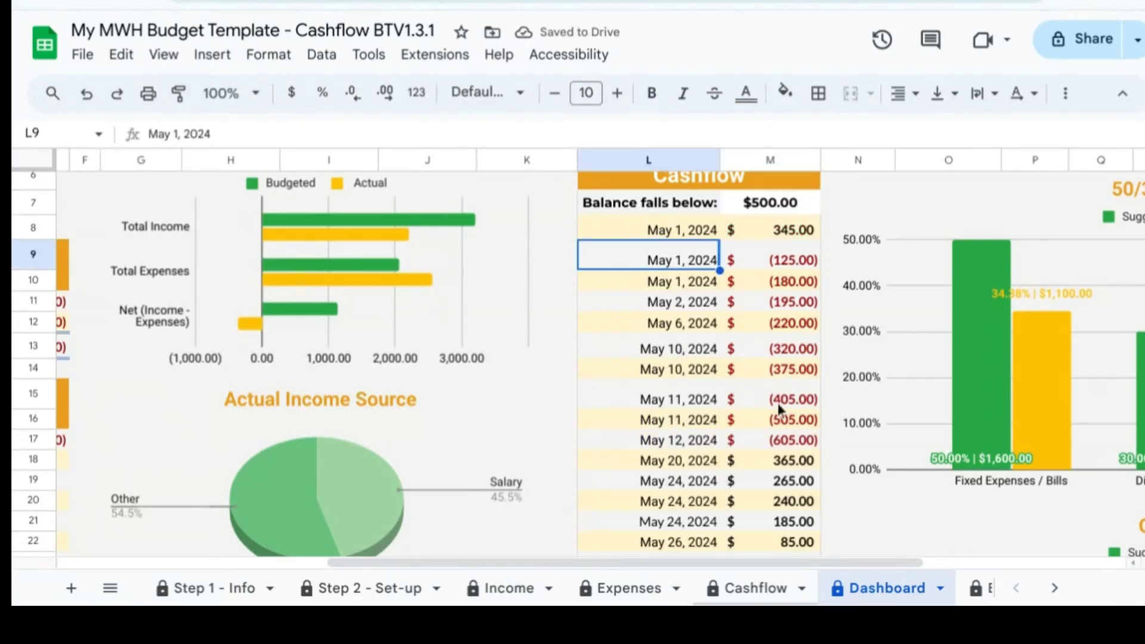
scroll(672, 543, "down", 1)
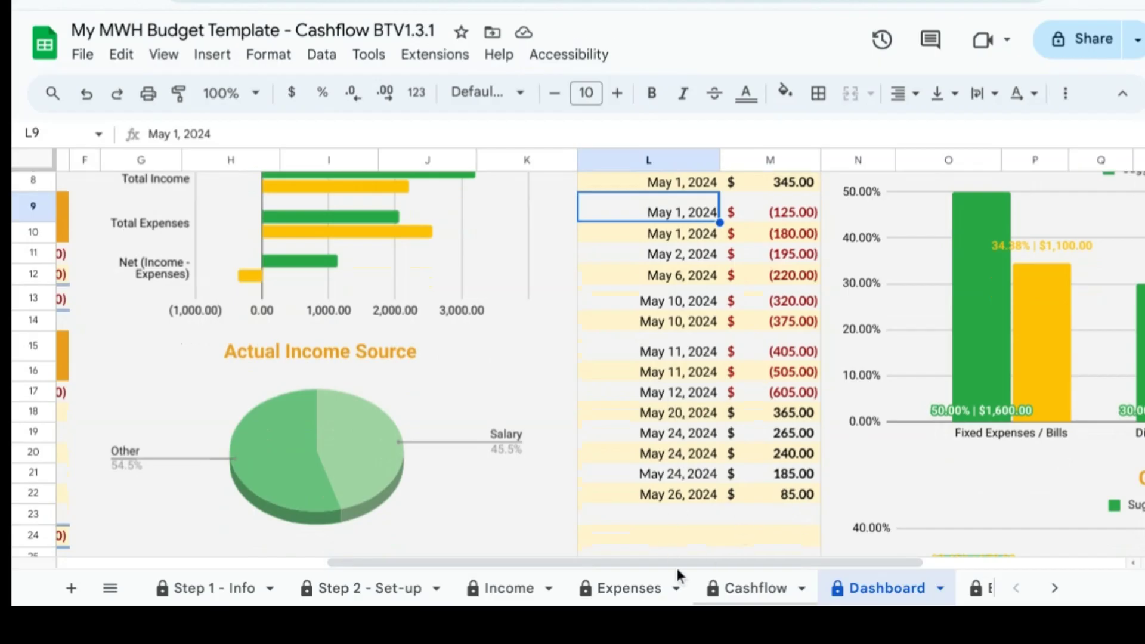
Compare the suggested and actual values in the Dashboard's 50/30/20 Rule and GVO Rule charts
left_click_drag(675, 563, 915, 561)
scroll(864, 386, "up", 2)
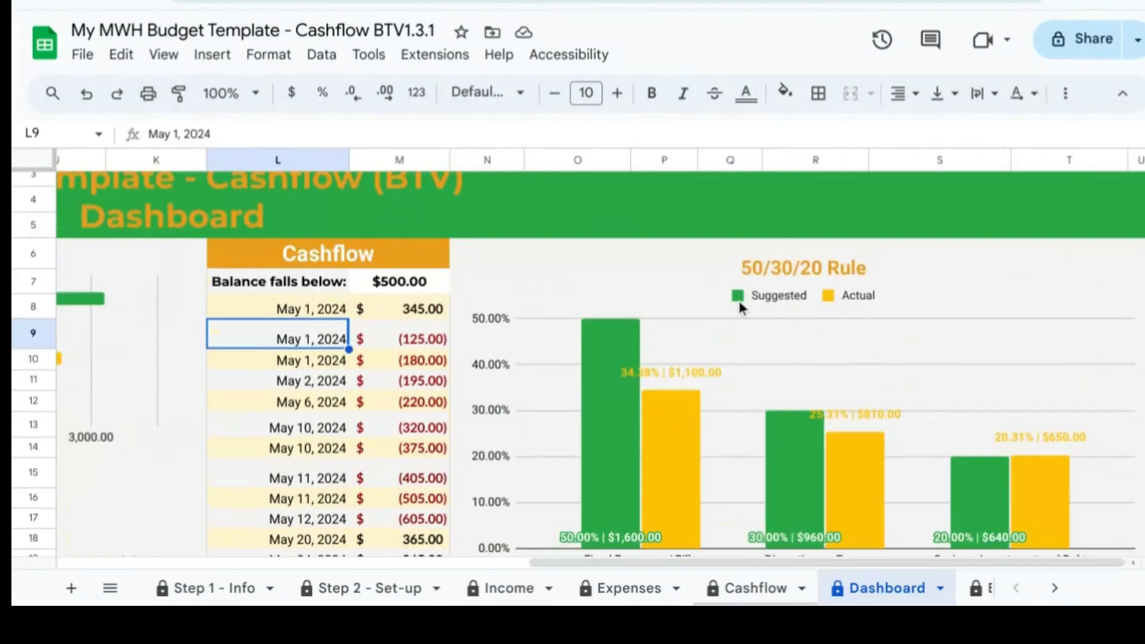
scroll(840, 300, "down", 1)
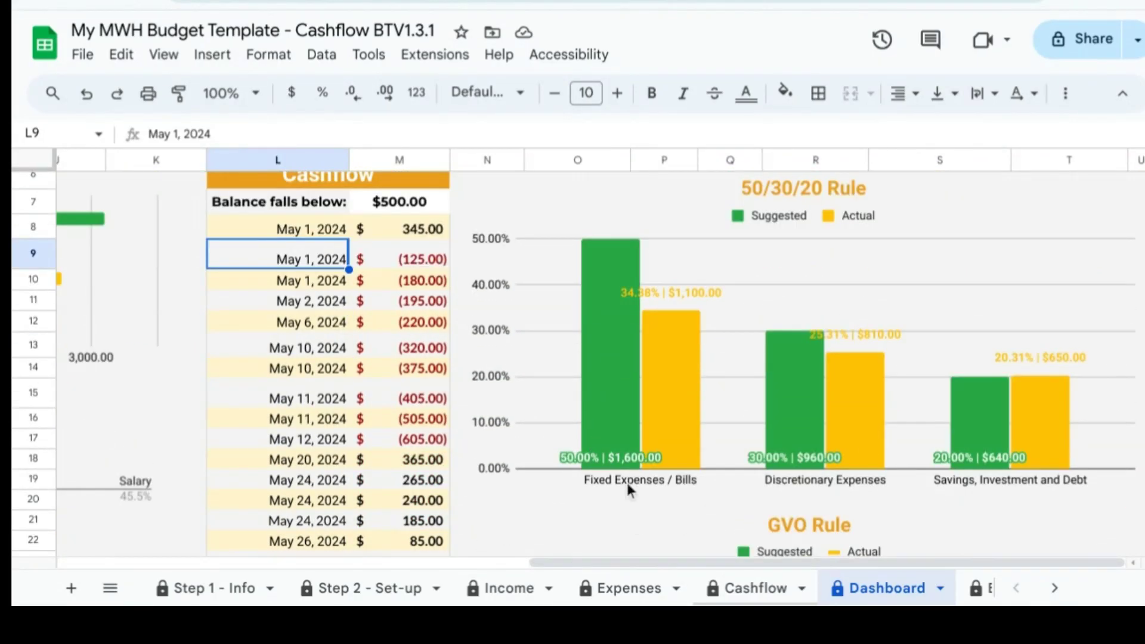
left_click(636, 291)
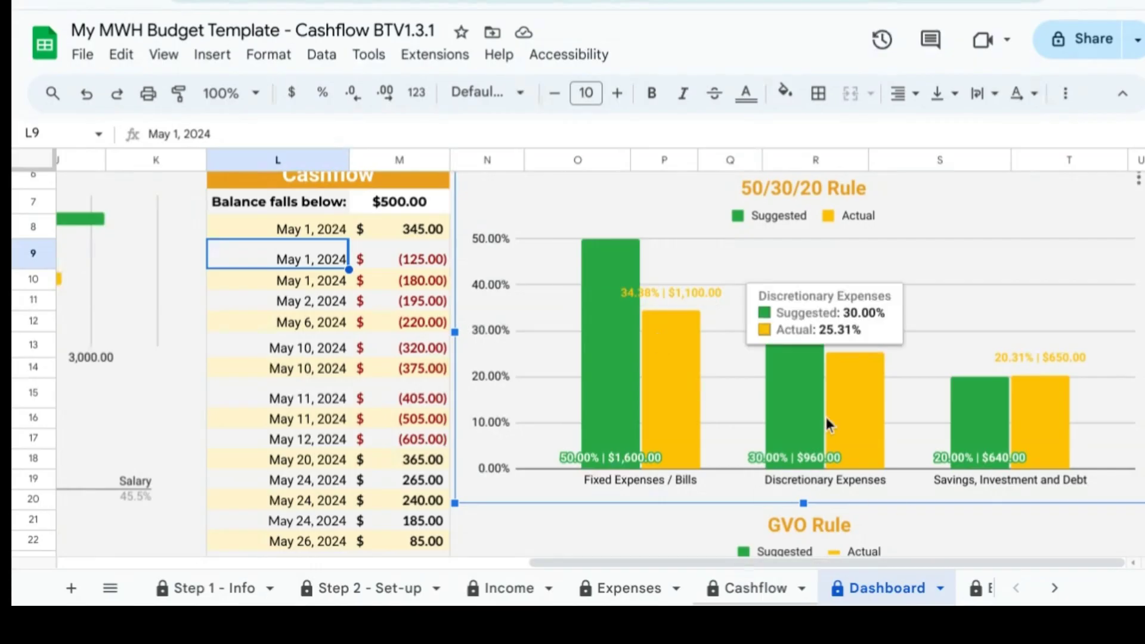
mouse_move(1055, 406)
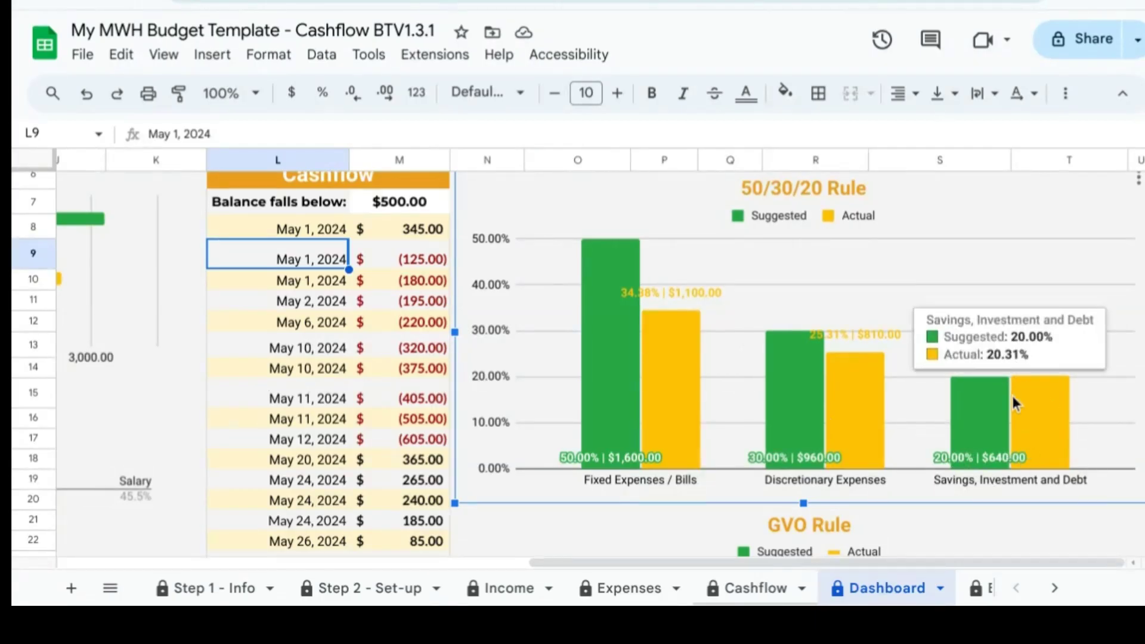
scroll(1011, 394, "down", 5)
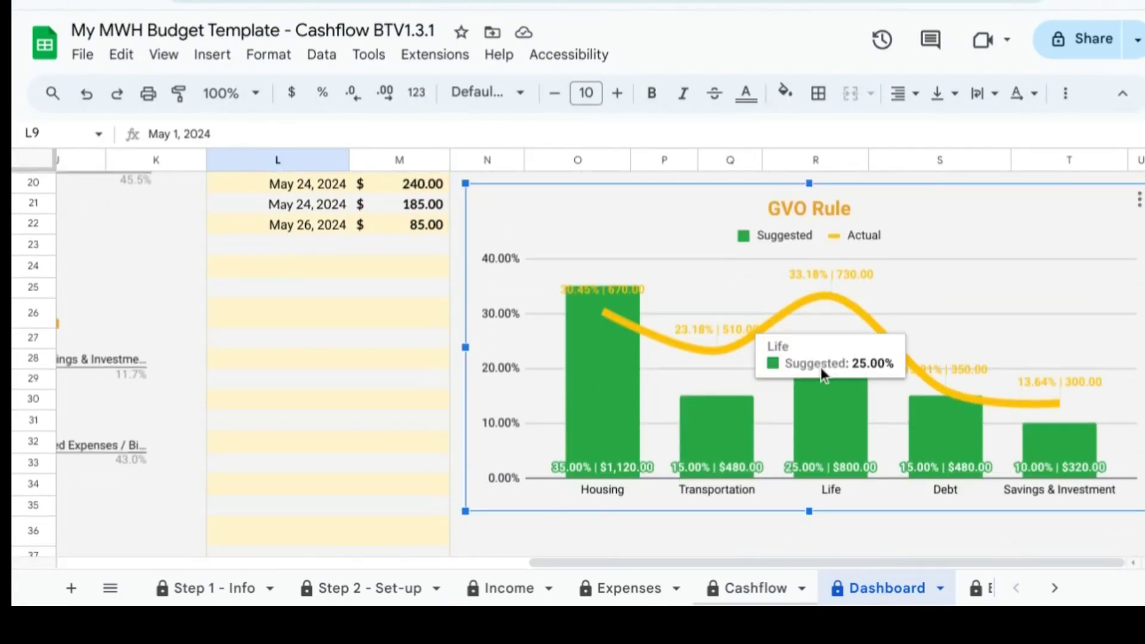
scroll(957, 455, "up", 5)
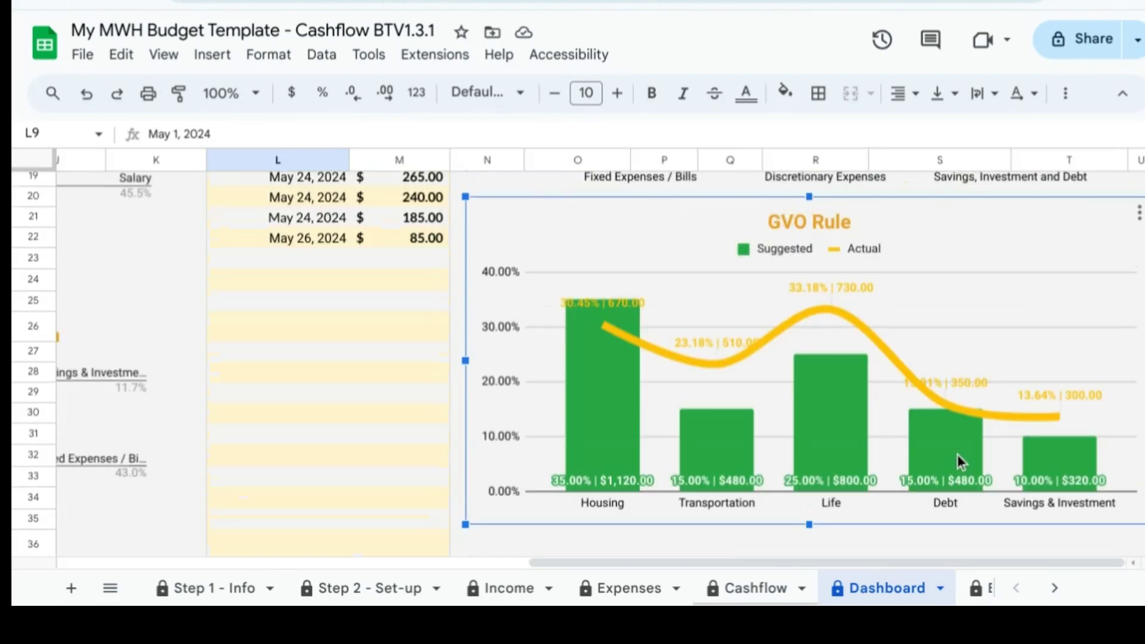
Open the Budget Calendar sheet and look over the expense list with its colour-coded due dates
left_click(1054, 588)
left_click(768, 592)
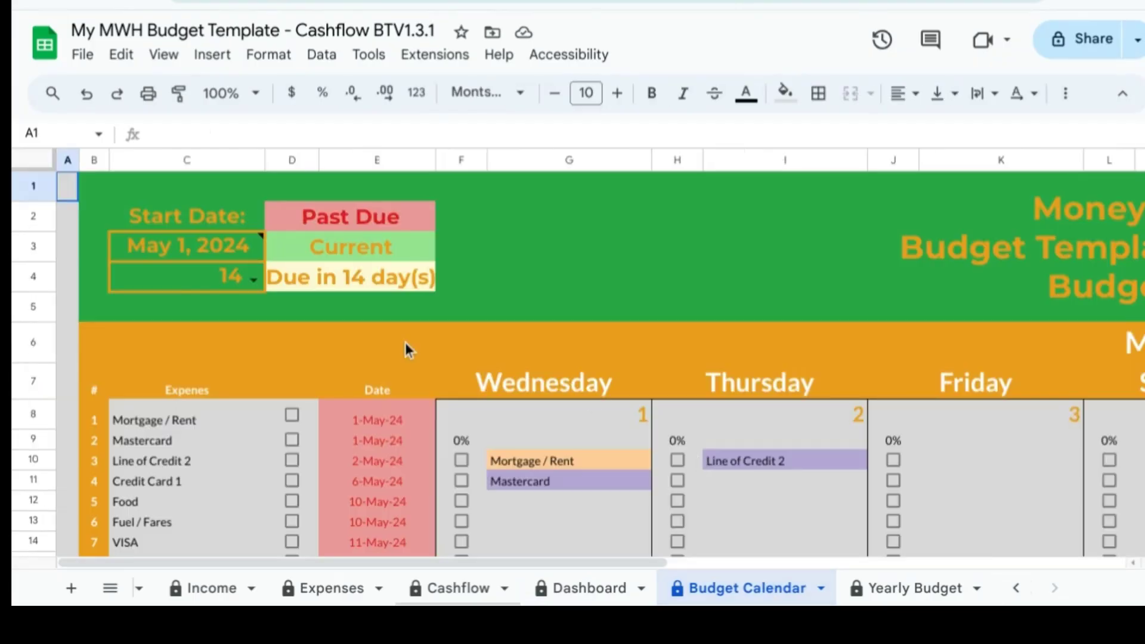
scroll(238, 276, "down", 6)
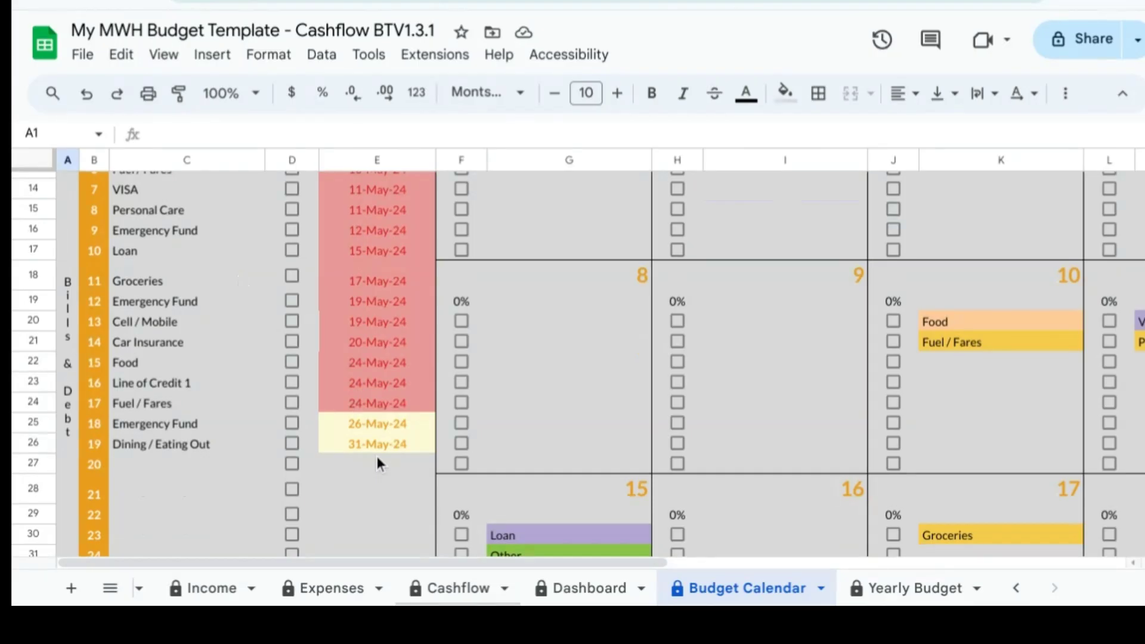
scroll(376, 453, "up", 6)
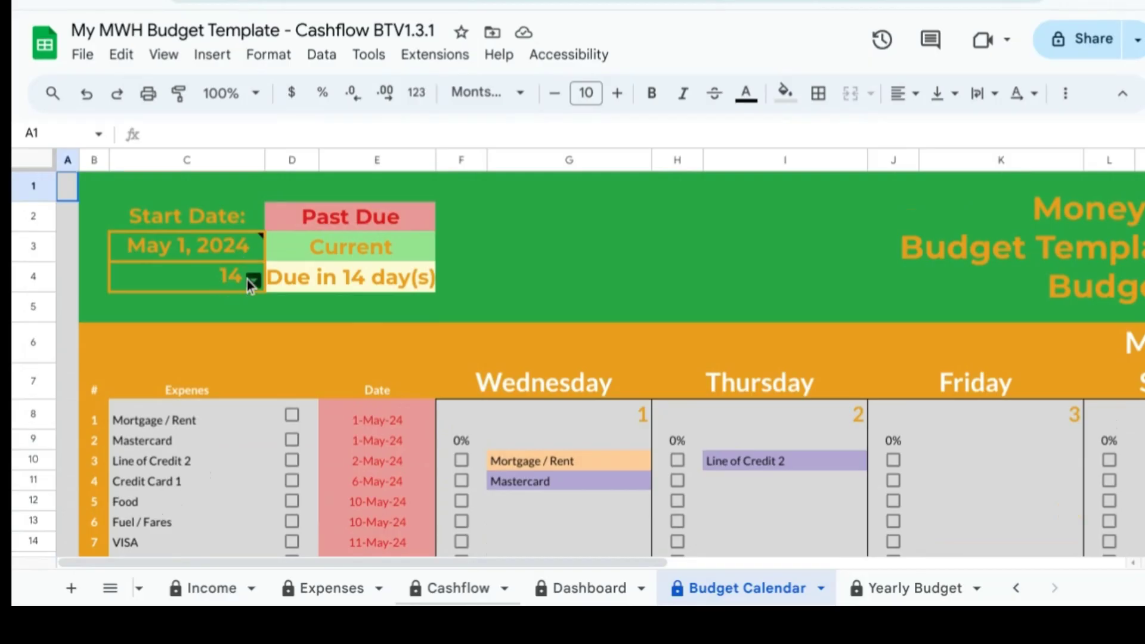
Set the Budget Calendar's upcoming due window to 5 days and check the highlighting of the due dates
left_click(252, 282)
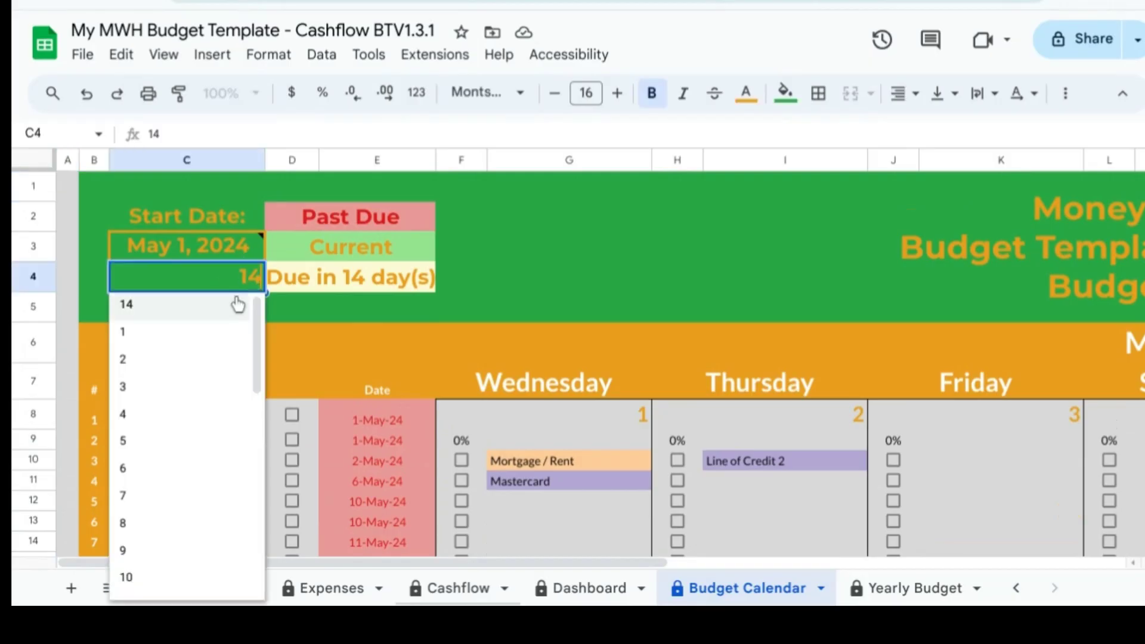
left_click(141, 446)
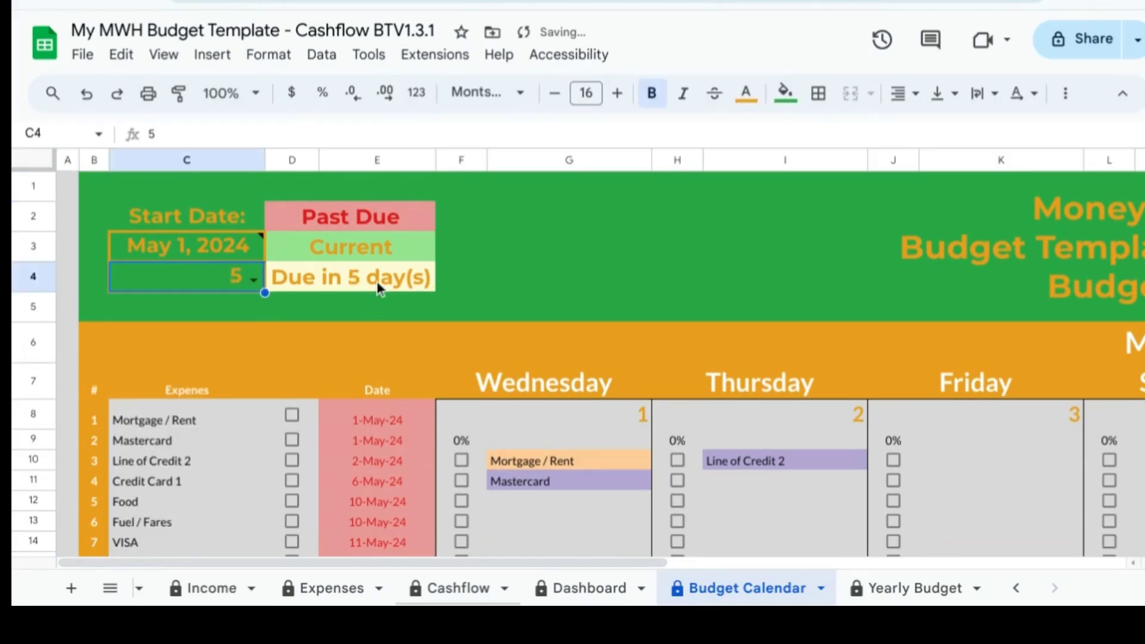
scroll(381, 358, "down", 5)
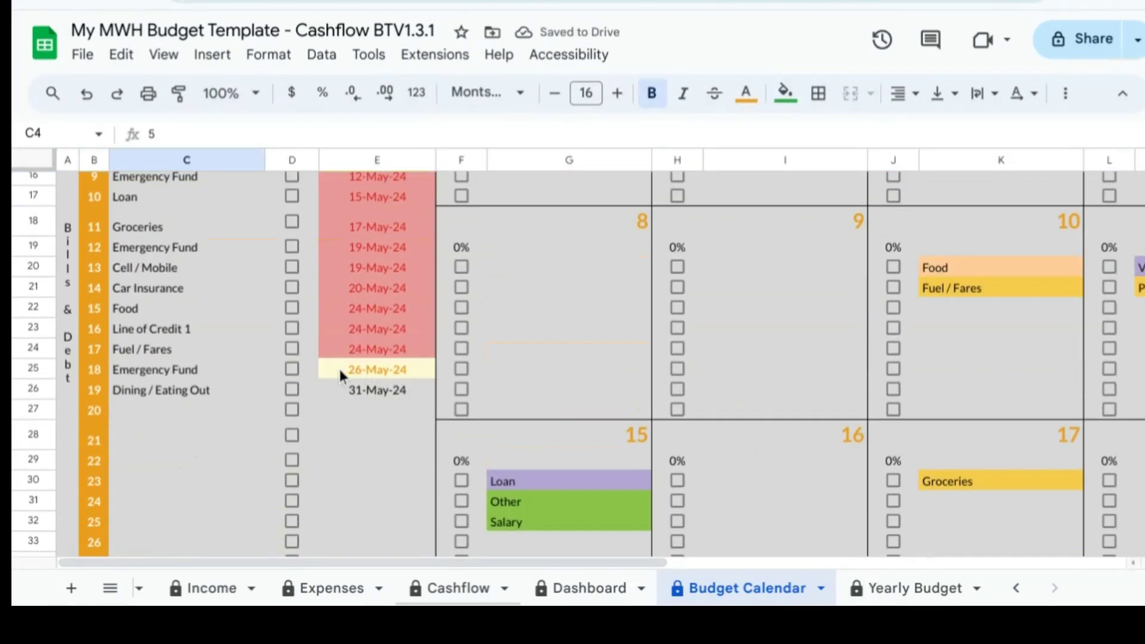
scroll(370, 417, "up", 5)
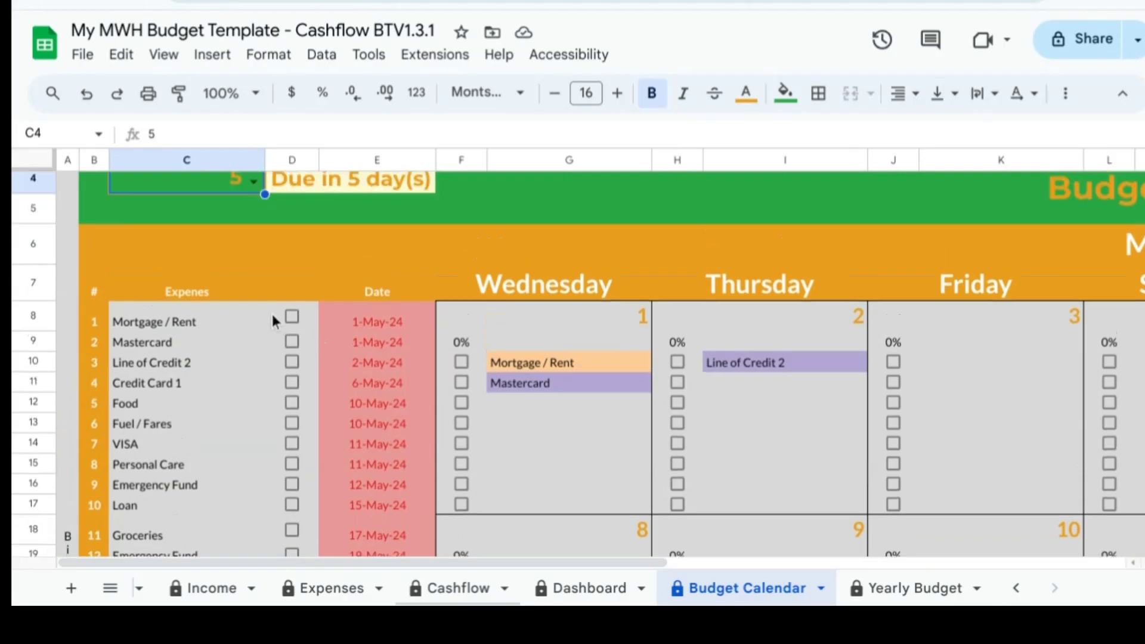
Check off the Fuel / Fares, Line of Credit 1 and Food expenses dated 24-May-24 in the Budget Calendar list
scroll(286, 352, "down", 2)
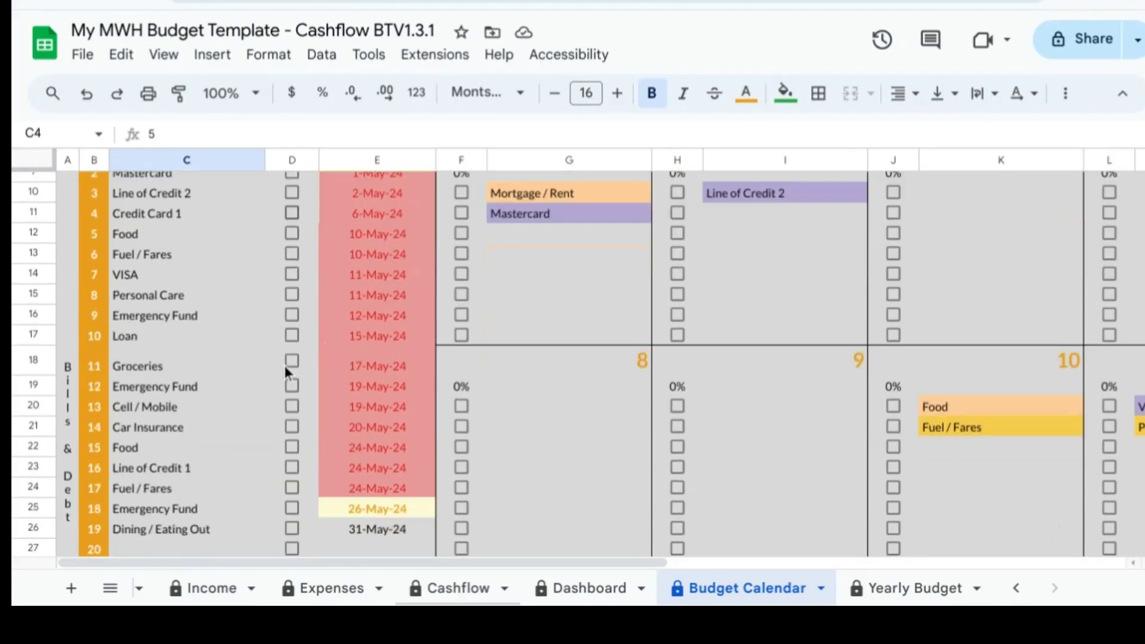
scroll(284, 382, "down", 1)
left_click(294, 477)
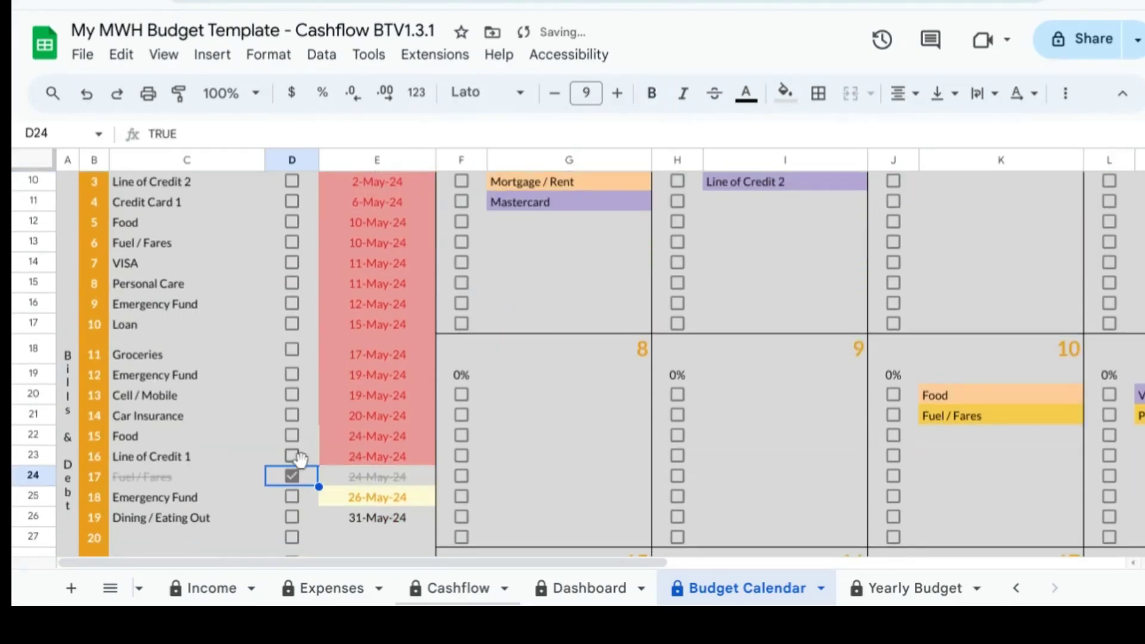
left_click(295, 455)
left_click(292, 435)
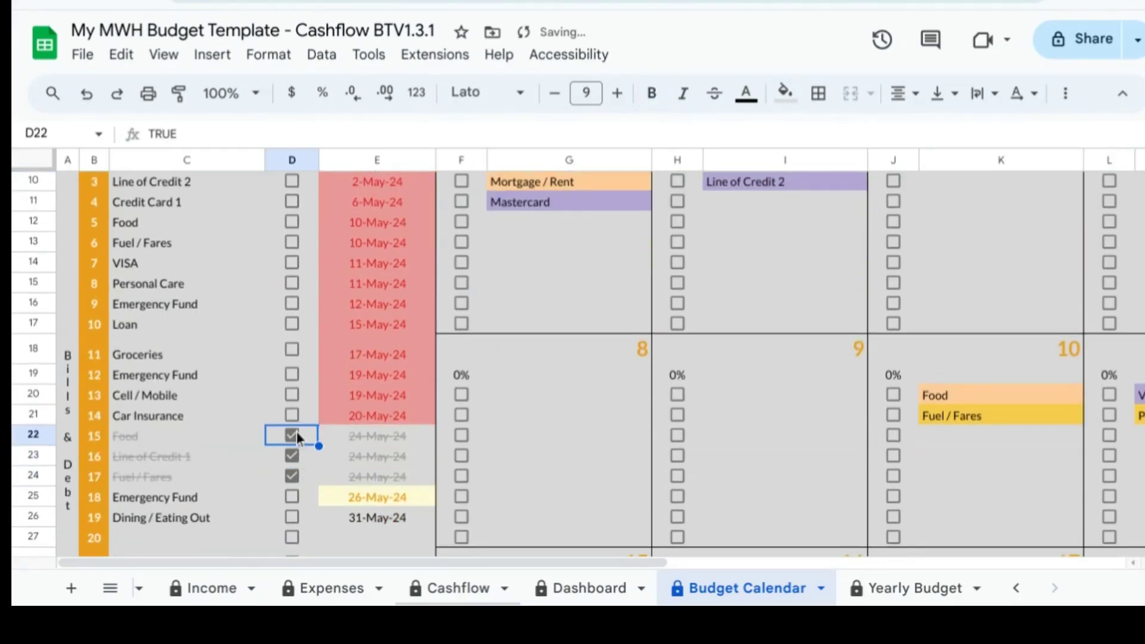
scroll(296, 431, "up", 4)
scroll(668, 472, "down", 2)
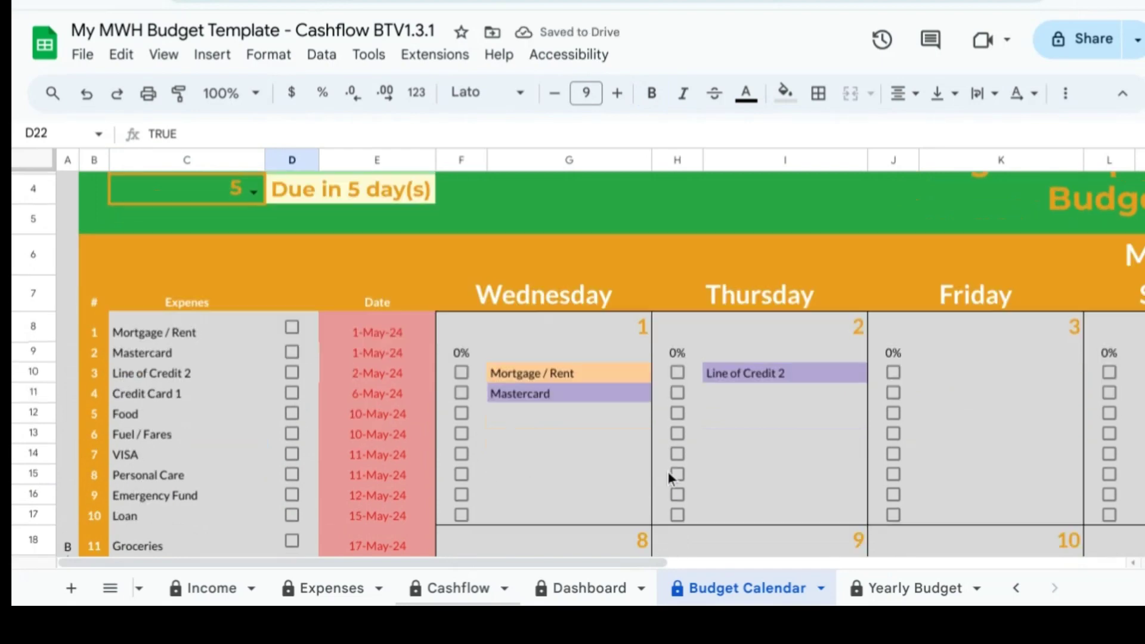
Check off Credit Card 1 on 6 May, Emergency Fund on 12 May, and VISA and Personal Care on 11 May in the calendar grid
left_click_drag(609, 563, 911, 562)
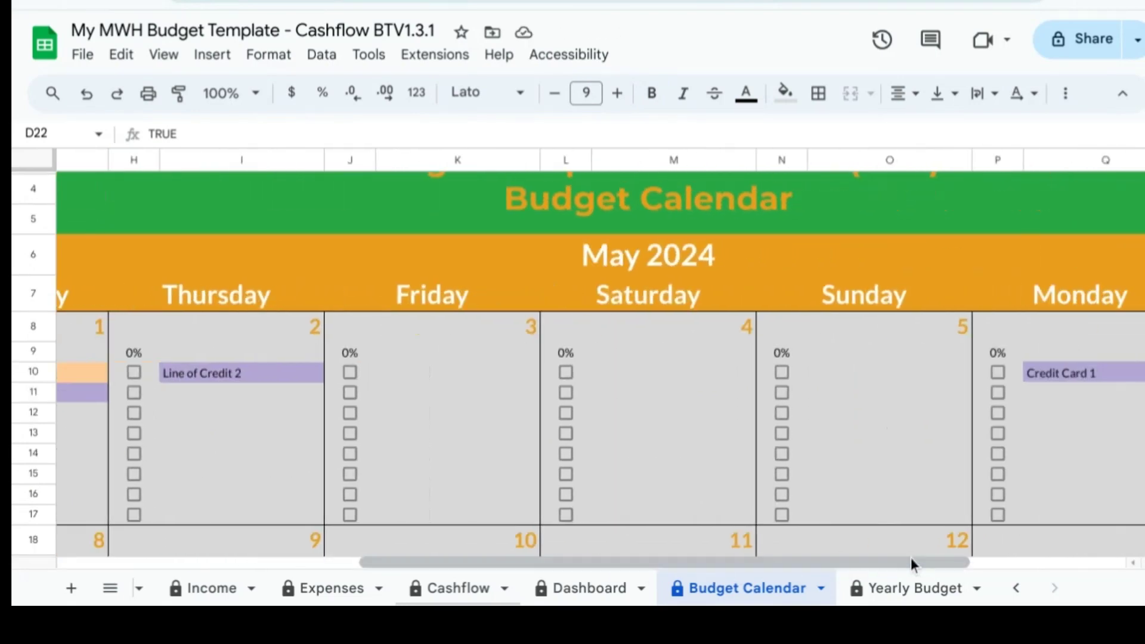
left_click(998, 372)
scroll(916, 391, "down", 3)
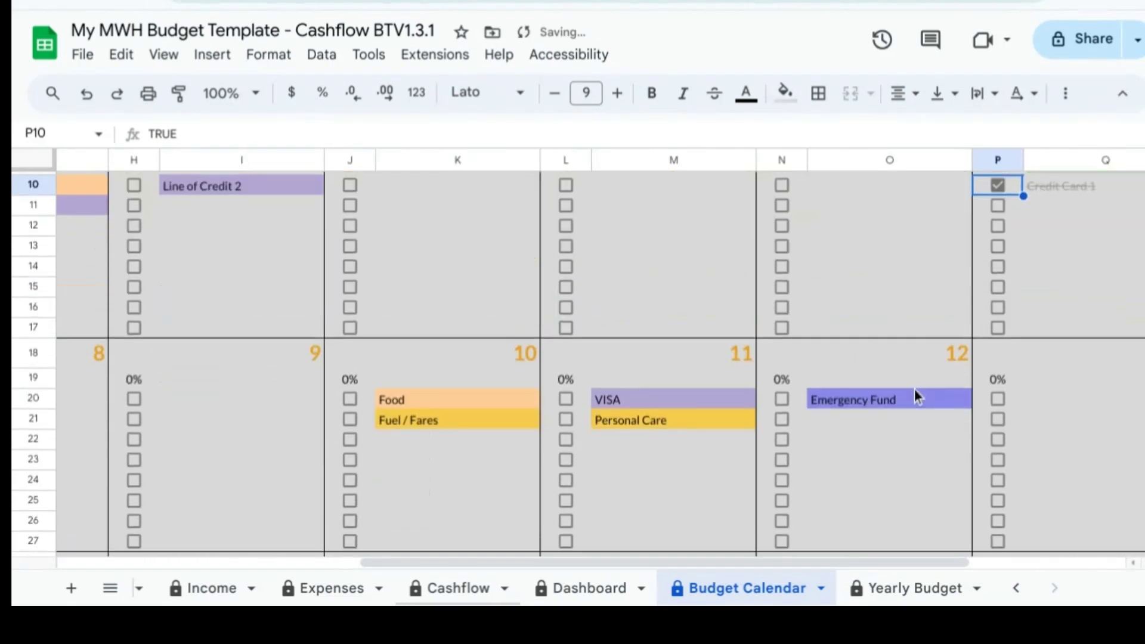
left_click(783, 388)
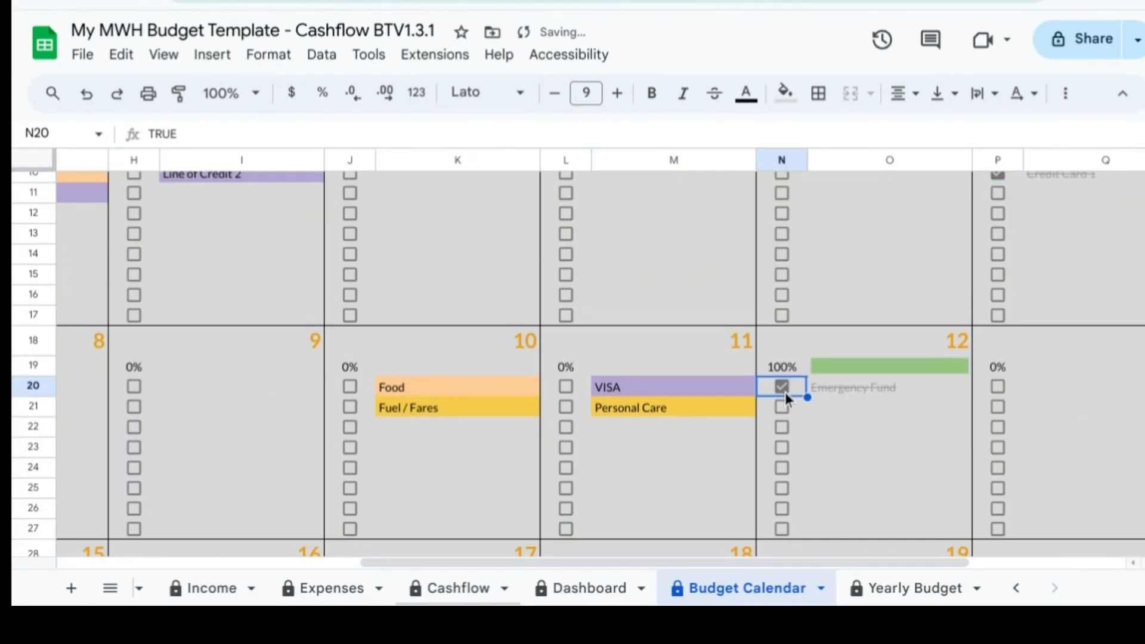
left_click(565, 387)
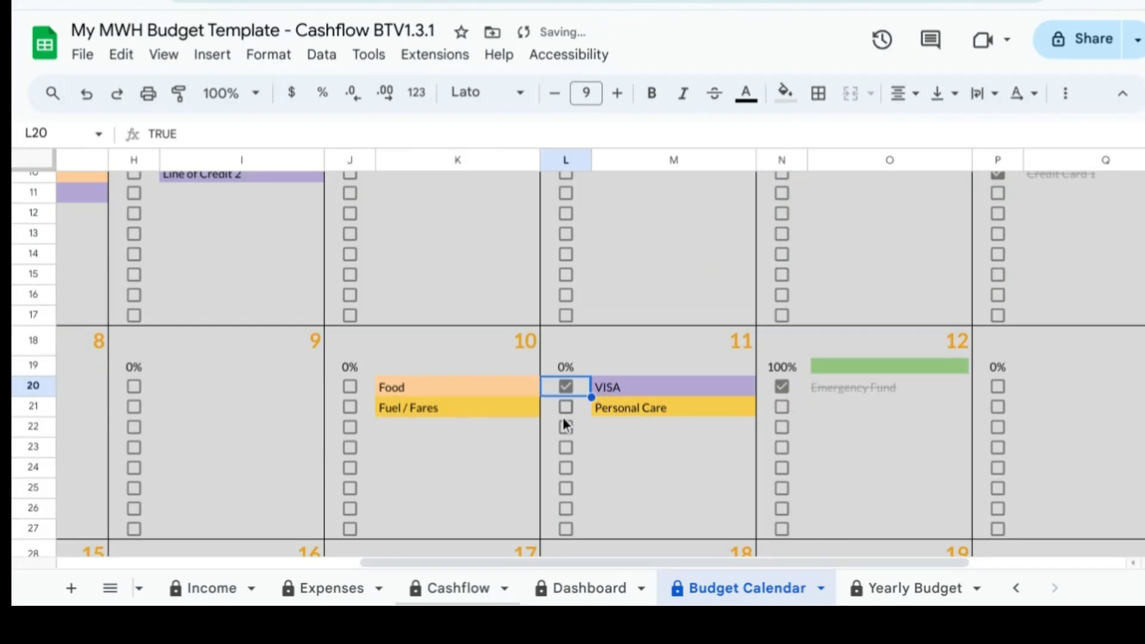
left_click(566, 407)
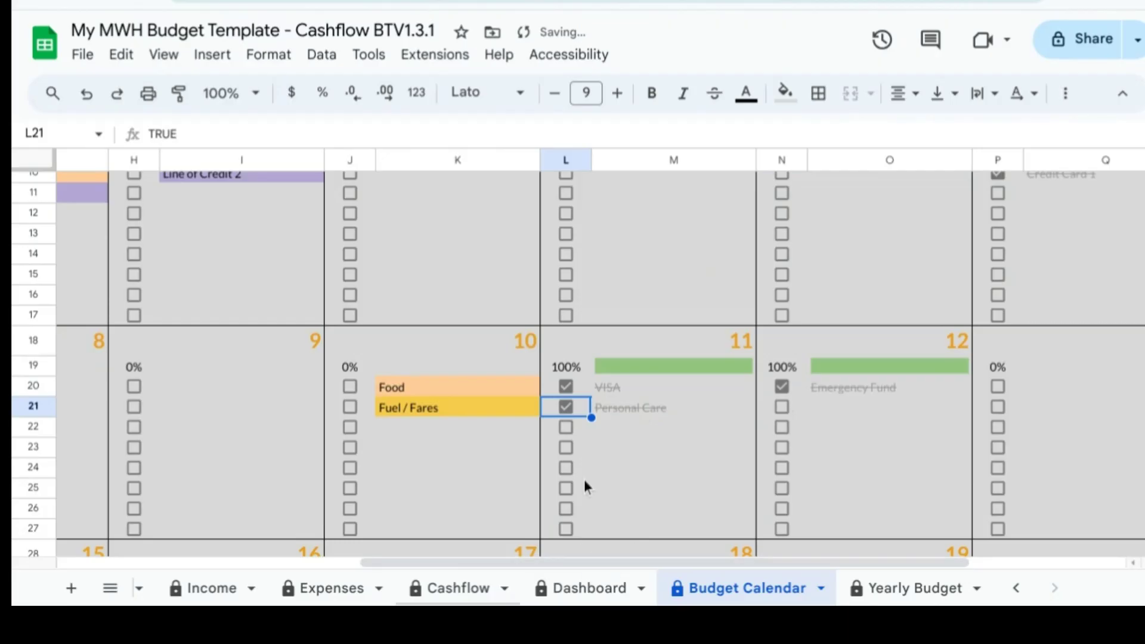
Look over the remaining late-May entries in the Budget Calendar grid and return to the first week
scroll(584, 474, "down", 7)
scroll(585, 476, "down", 1)
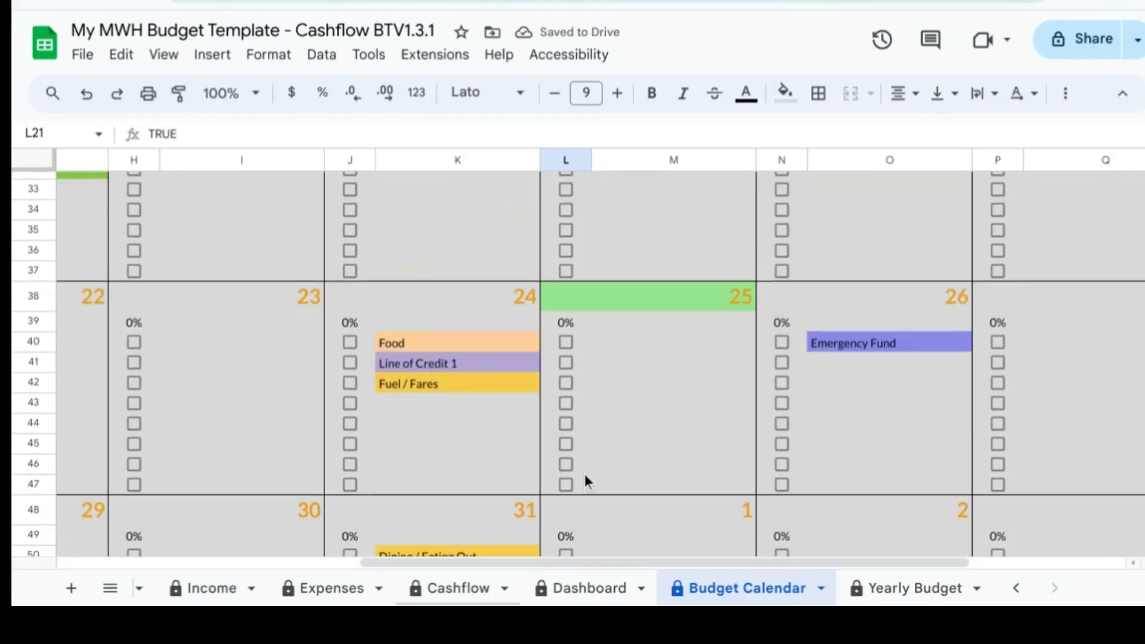
scroll(585, 476, "down", 1)
scroll(584, 478, "down", 1)
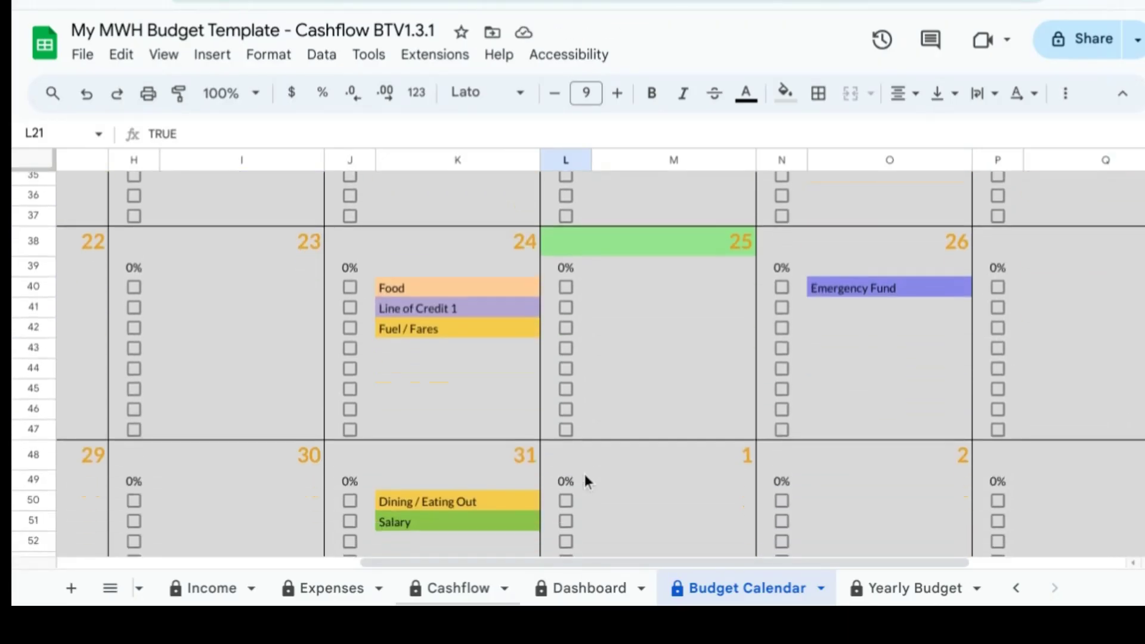
scroll(584, 476, "up", 12)
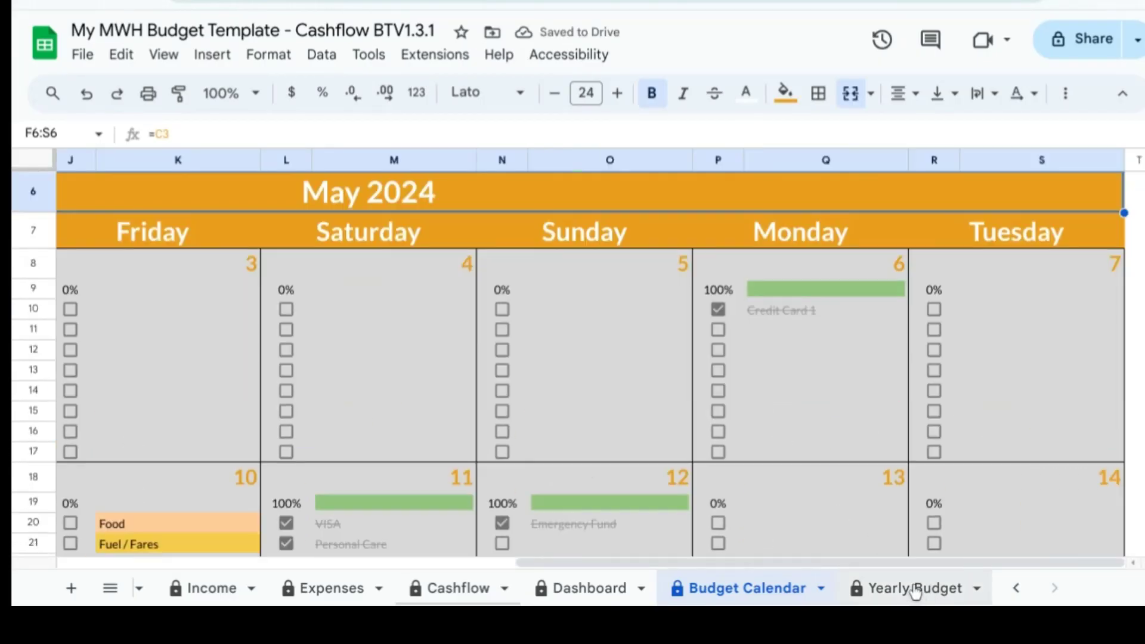
Open the Yearly Budget sheet and review the monthly income and expense figures with their Total and Average columns
left_click(916, 590)
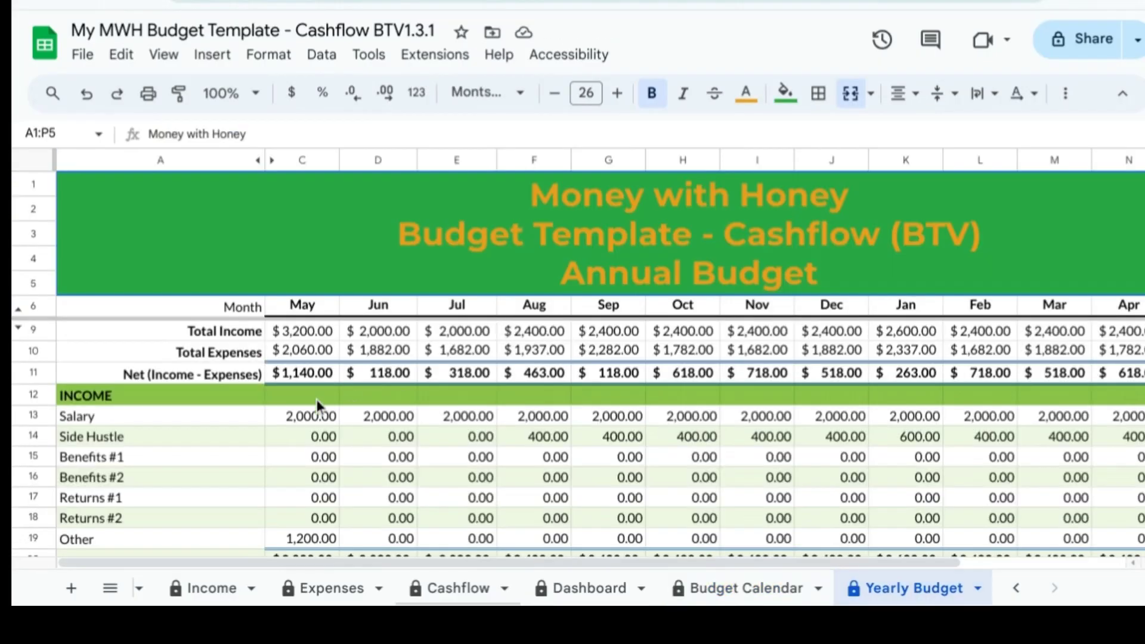
left_click(712, 270)
left_click_drag(557, 561, 843, 568)
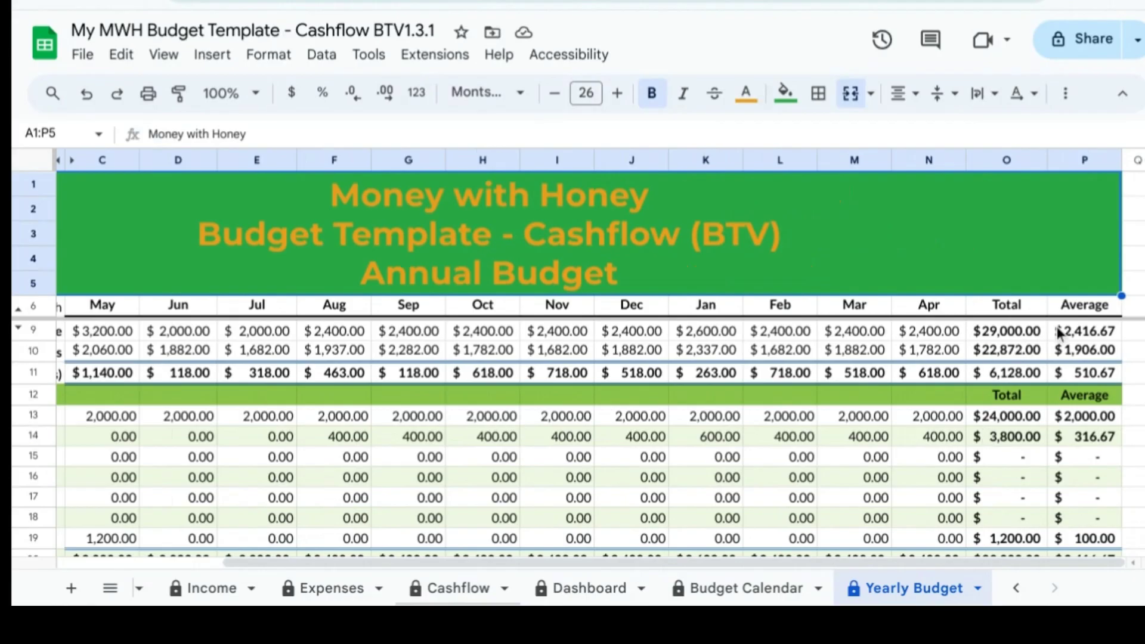
scroll(1063, 420, "down", 8)
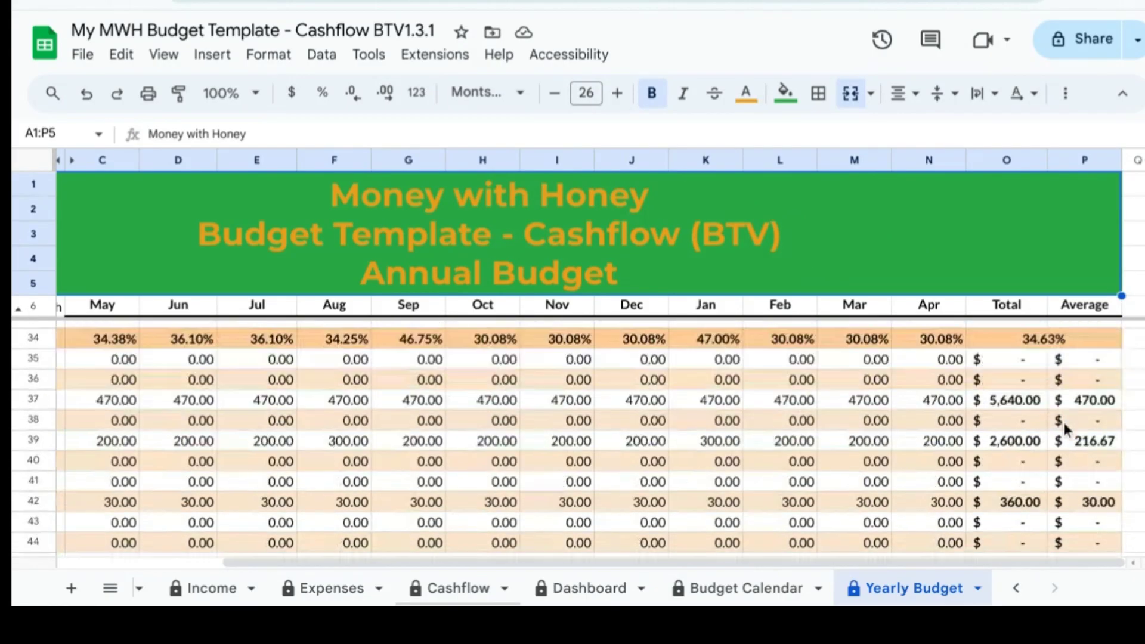
scroll(994, 457, "up", 2)
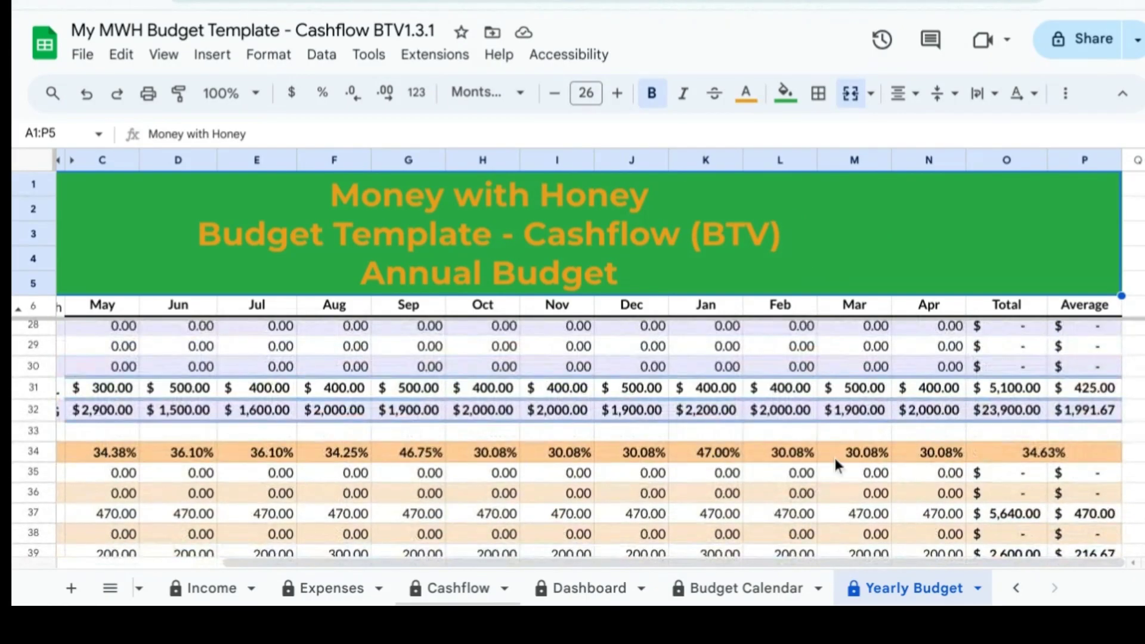
left_click_drag(936, 562, 770, 561)
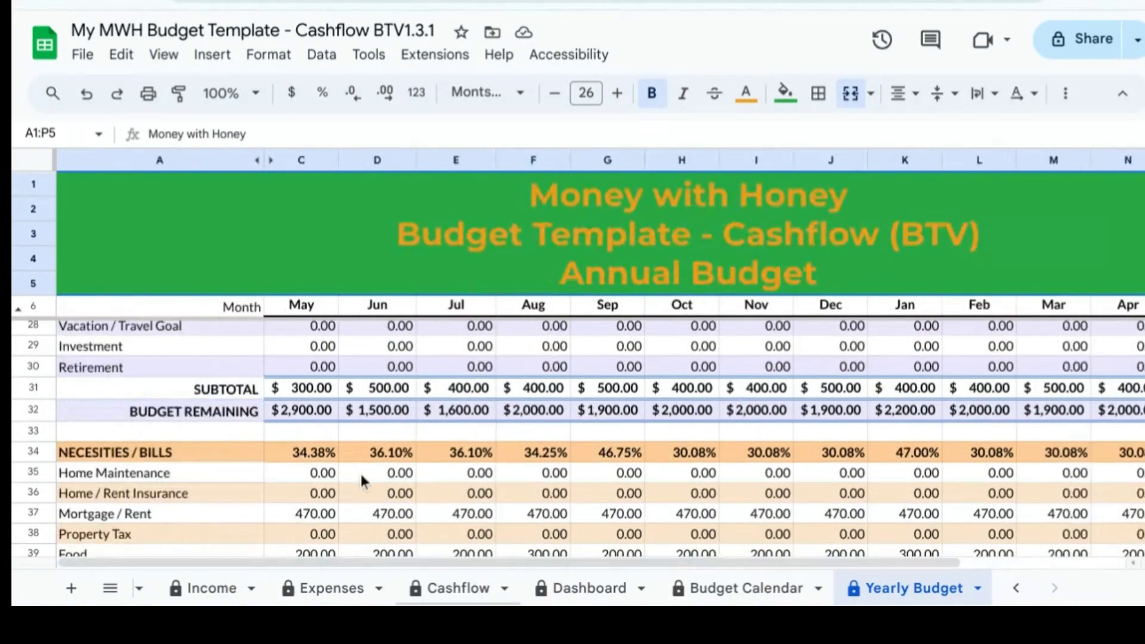
Review the annual budget's category subtotals and remaining budget from the income section down to the Final (Zero-Based Budget) row
scroll(336, 477, "up", 6)
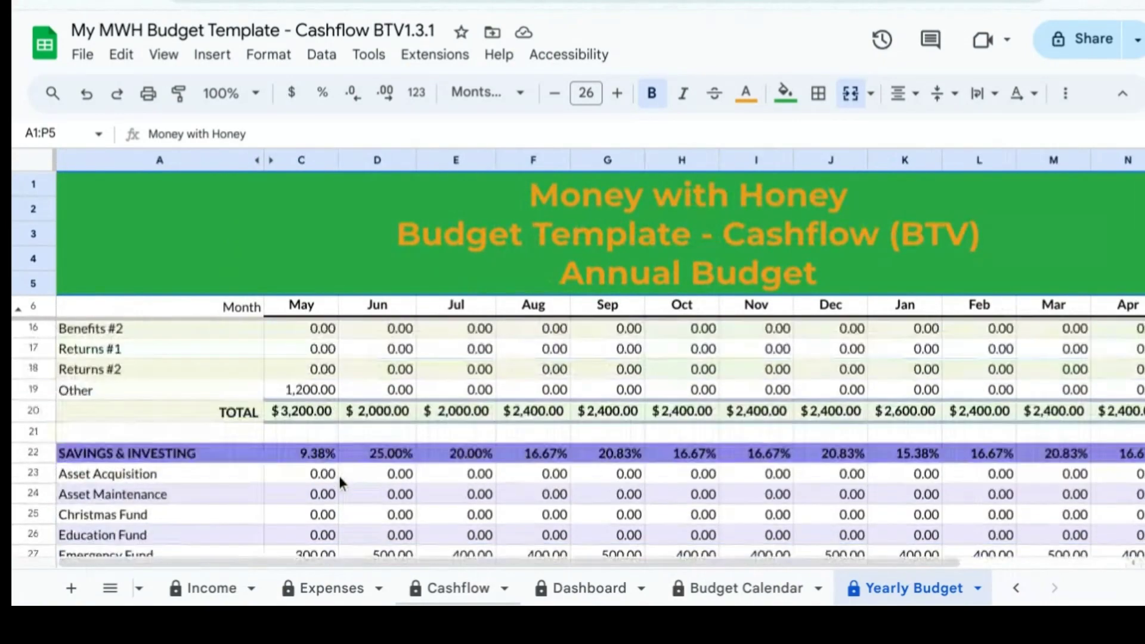
scroll(342, 482, "up", 1)
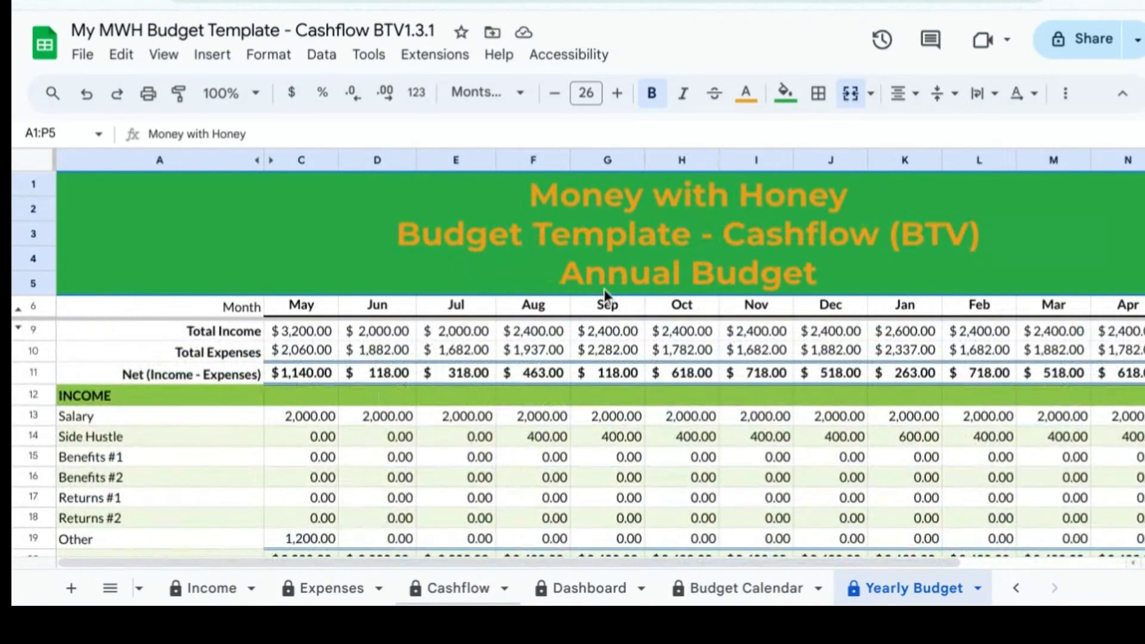
scroll(472, 525, "down", 20)
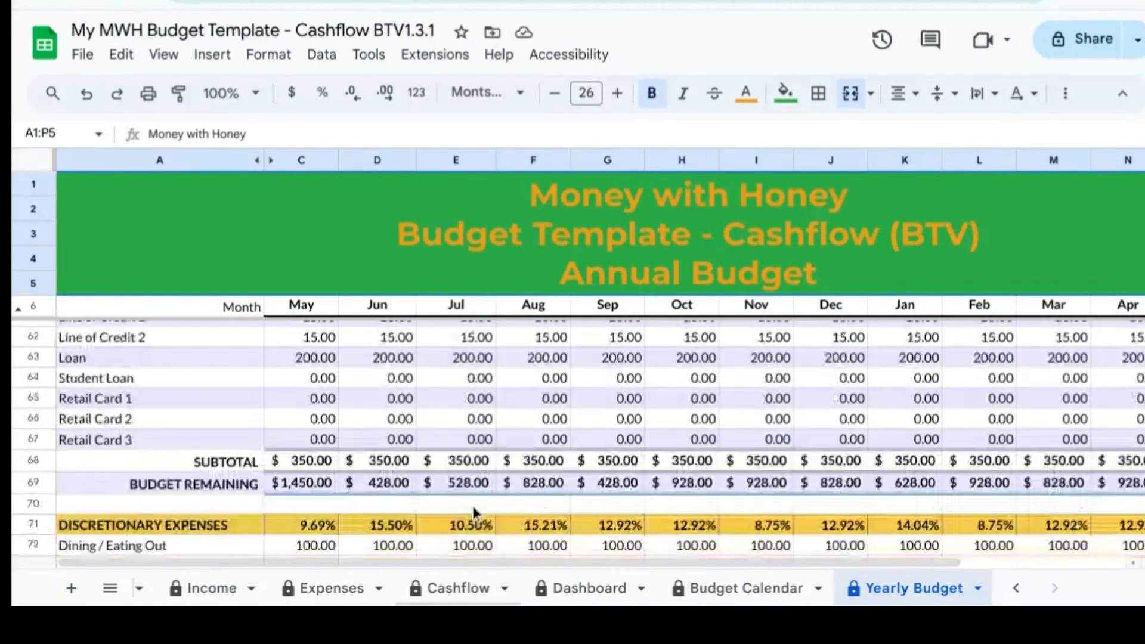
scroll(473, 512, "down", 5)
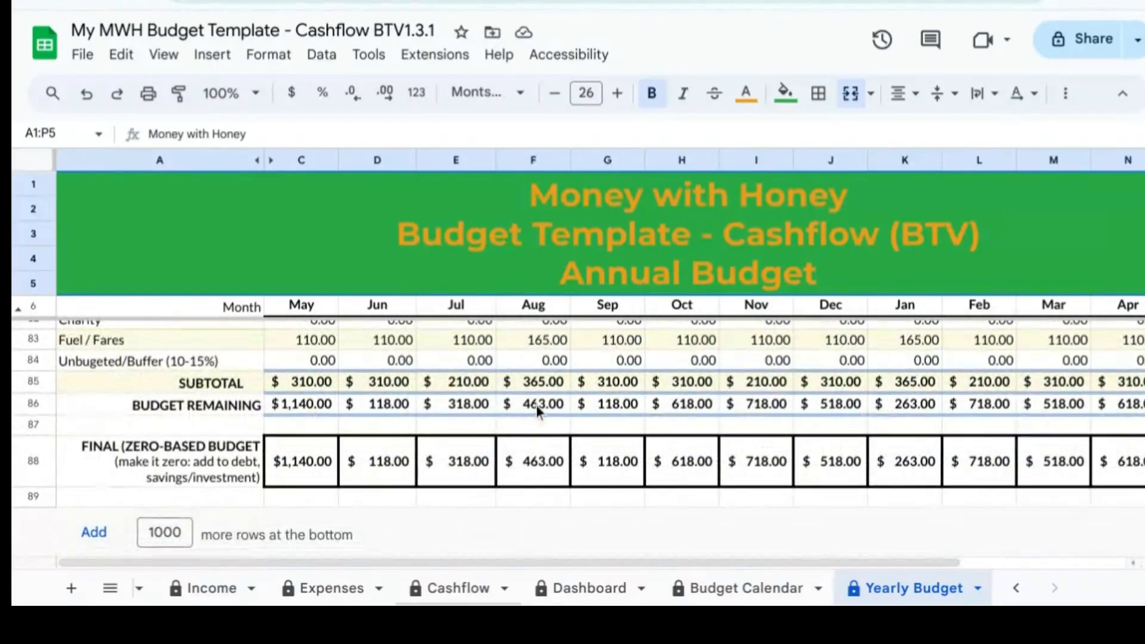